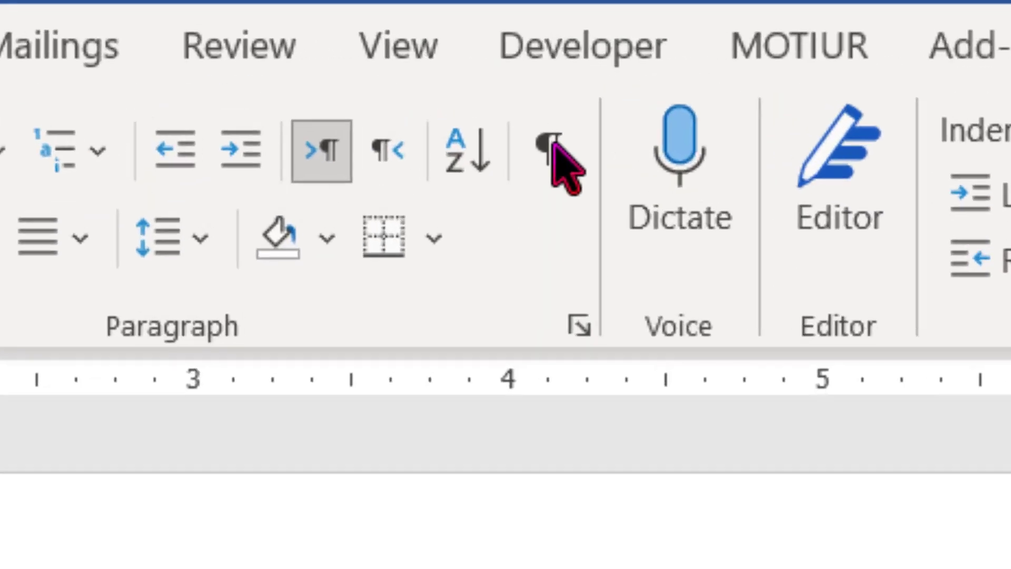
# Show the formatting marks and highlight the space marks after "only" and "woman" in the sentence.
pyautogui.click(484, 100)
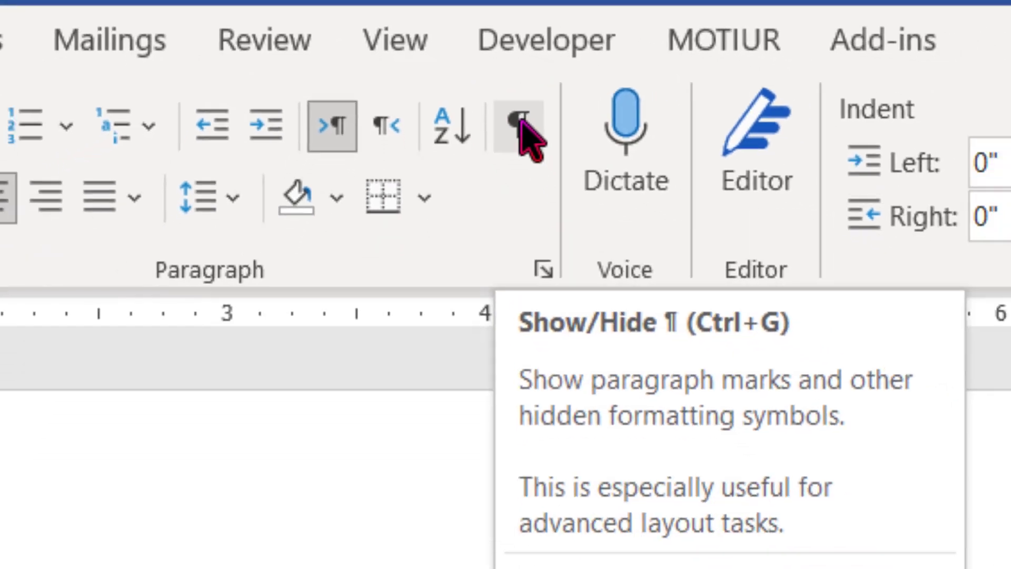
pyautogui.click(550, 148)
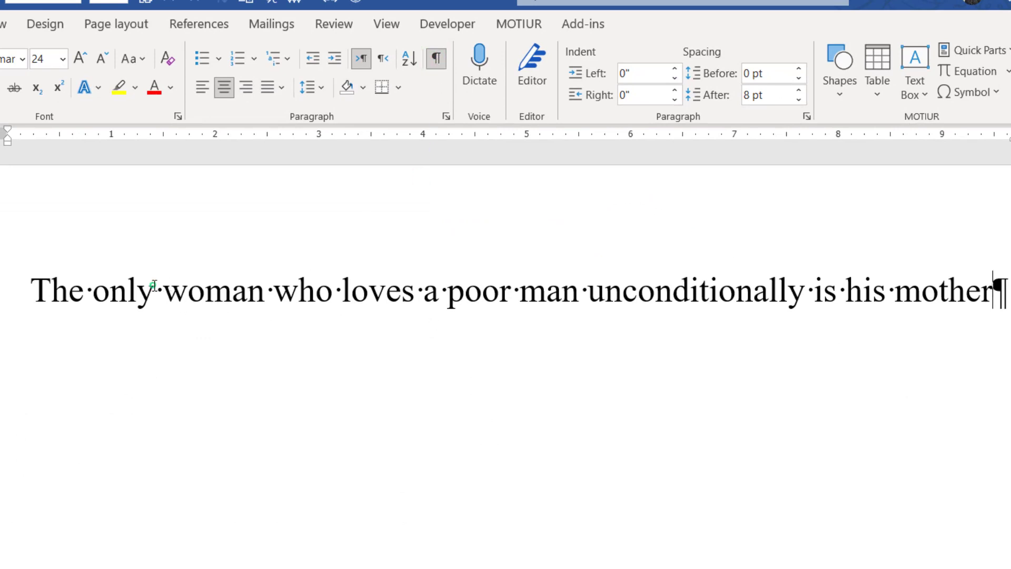
pyautogui.moveTo(152, 287); pyautogui.dragTo(165, 292)
pyautogui.moveTo(264, 291); pyautogui.dragTo(273, 293)
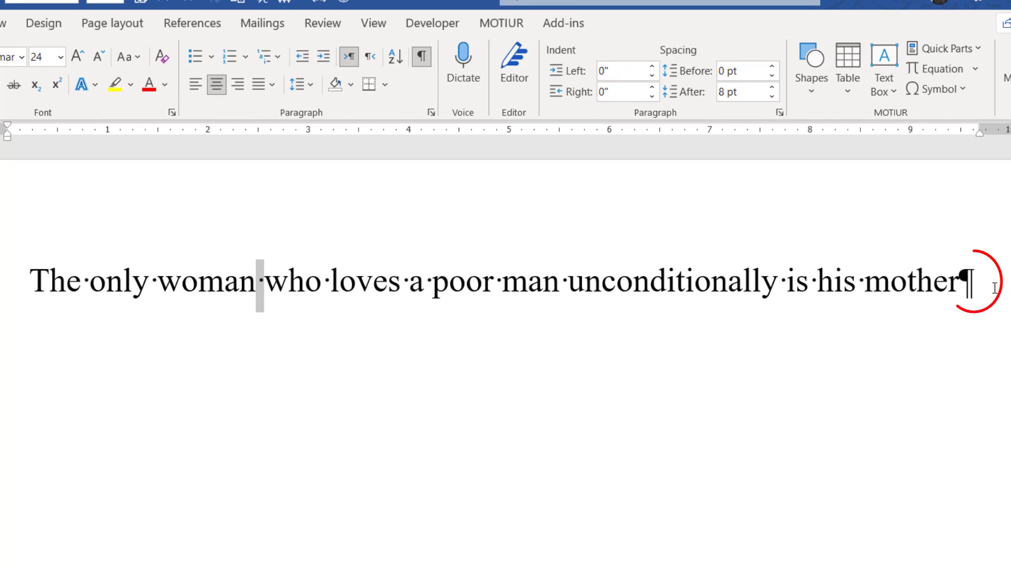
# Add four empty paragraphs after the sentence ending in "his mother".
pyautogui.click(974, 284)
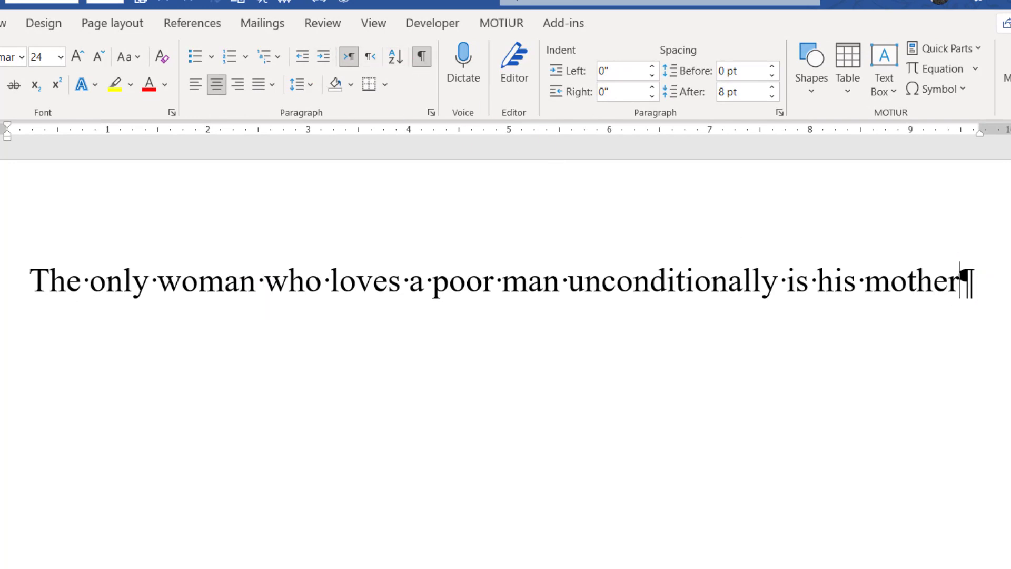
pyautogui.press('Return')
pyautogui.press('Return')
pyautogui.press('Return')
pyautogui.press('Return')
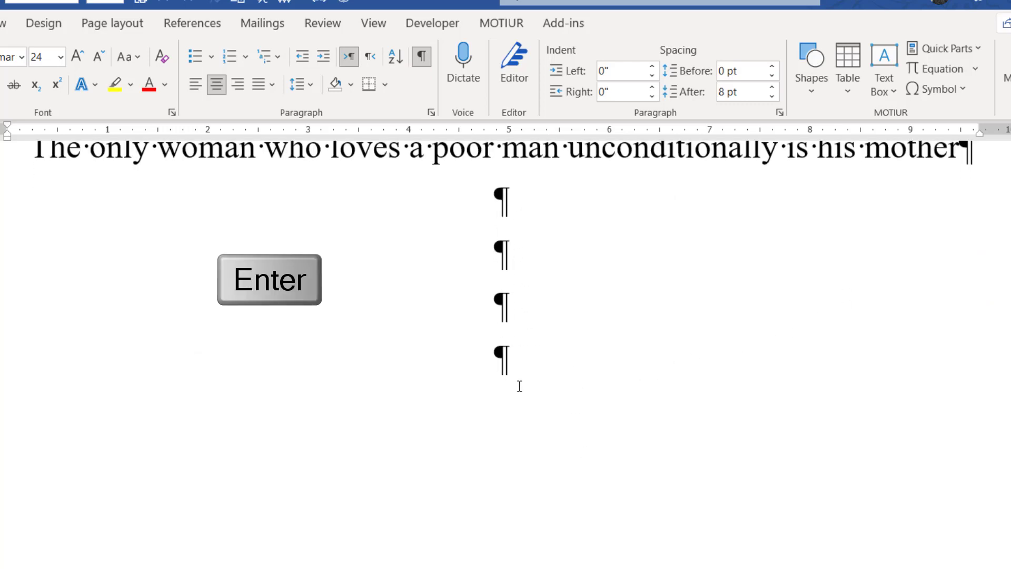
# Insert a row of tabs followed by a run of spaces in the last empty paragraph.
pyautogui.press('Tab')
pyautogui.press('Tab')
pyautogui.press('Tab')
pyautogui.press('Tab')
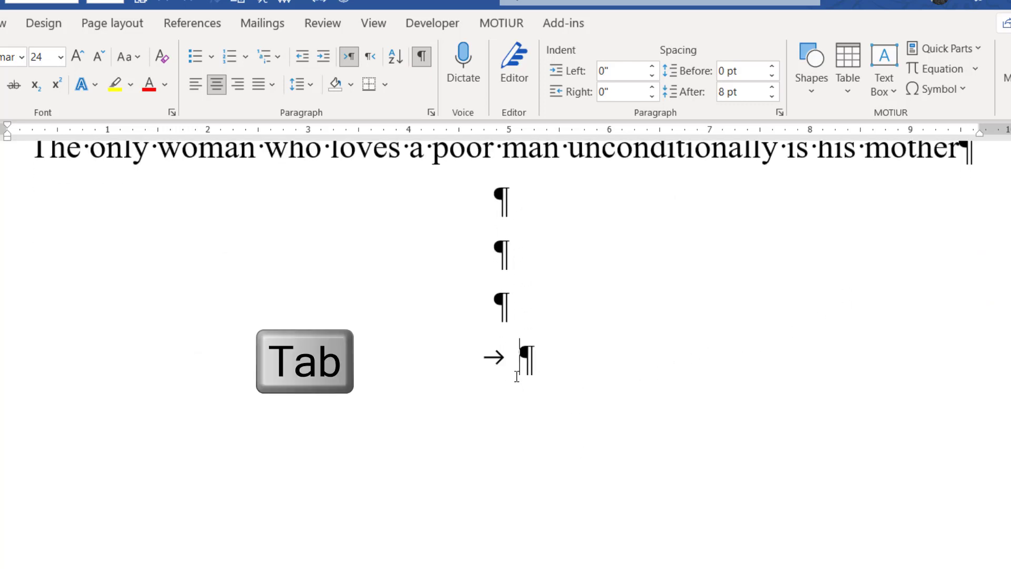
pyautogui.press('Tab')
pyautogui.press('Tab')
pyautogui.press('Tab')
pyautogui.press('Tab')
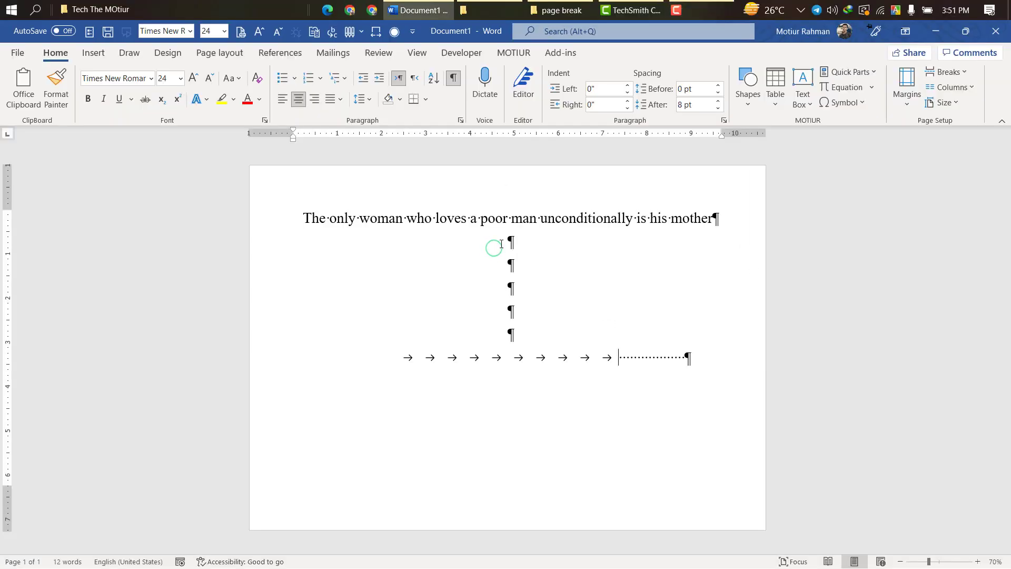
# Highlight the five empty paragraph marks, and after them the line of tab arrows and space dots.
pyautogui.moveTo(500, 240); pyautogui.dragTo(521, 330)
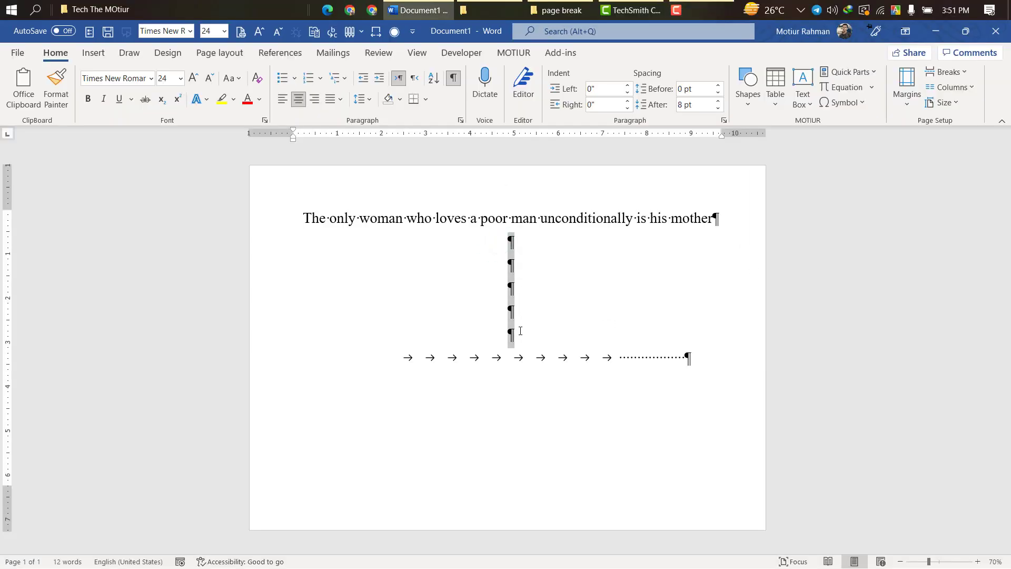
pyautogui.moveTo(400, 358); pyautogui.dragTo(700, 358)
# Insert a page break after the line of tabs and spaces and select the page break mark.
pyautogui.click(687, 358)
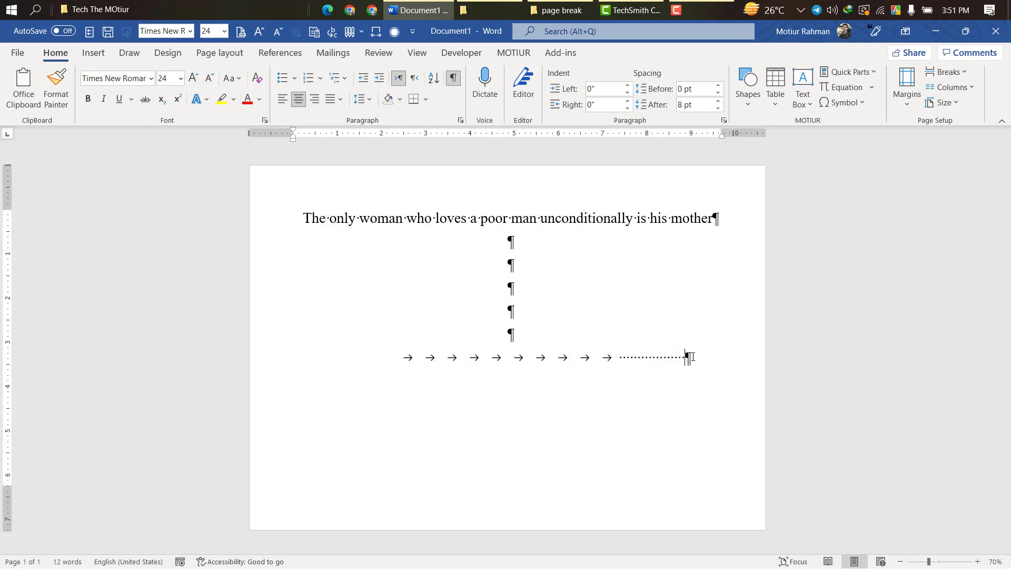
pyautogui.hotkey('ctrl', 'Return')
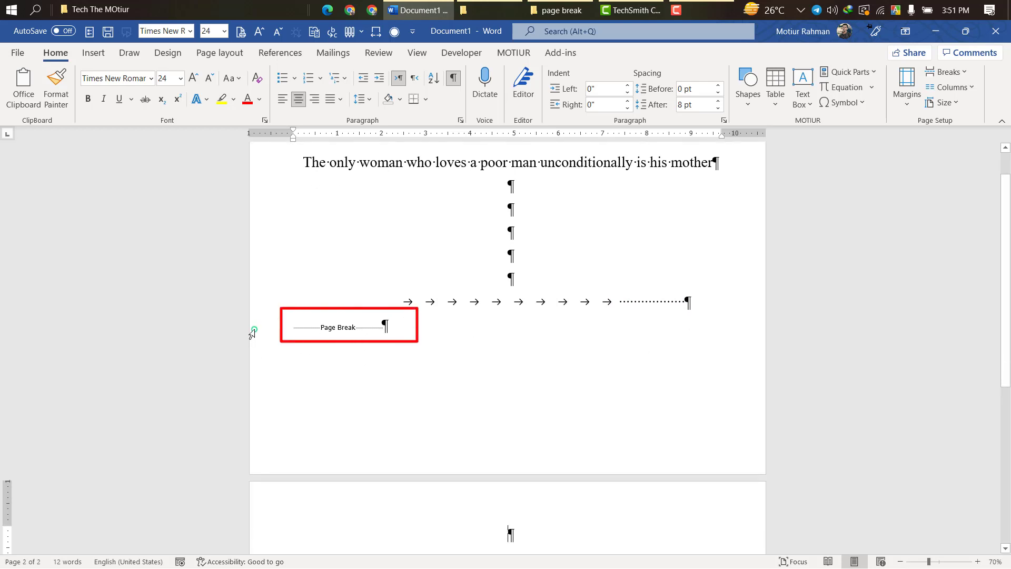
pyautogui.click(252, 333)
# Insert a Next Page section break directly after the page break mark.
pyautogui.scroll(-1, 322, 332)
pyautogui.click(387, 298)
pyautogui.click(946, 72)
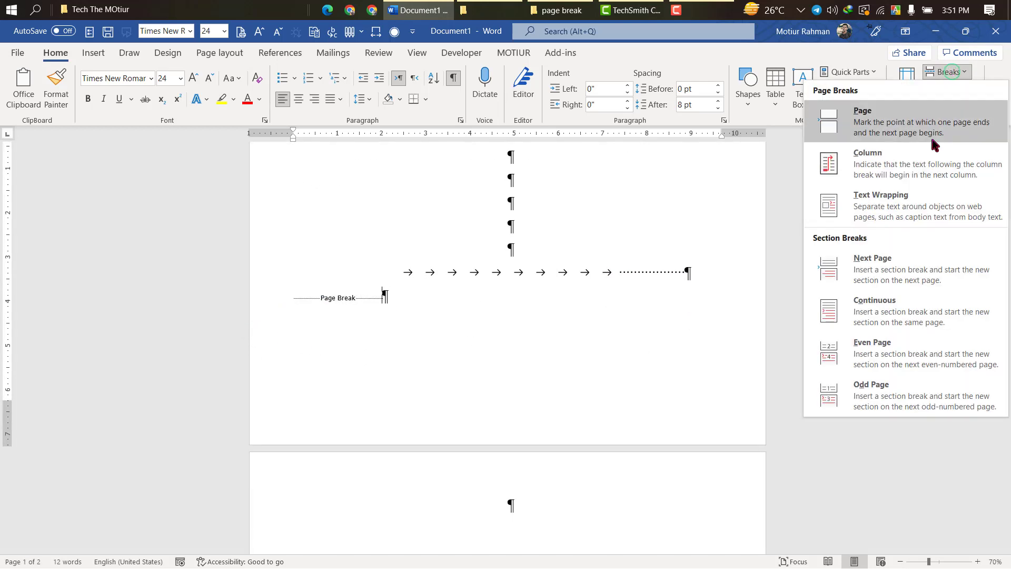
pyautogui.click(899, 264)
pyautogui.scroll(2, 549, 265)
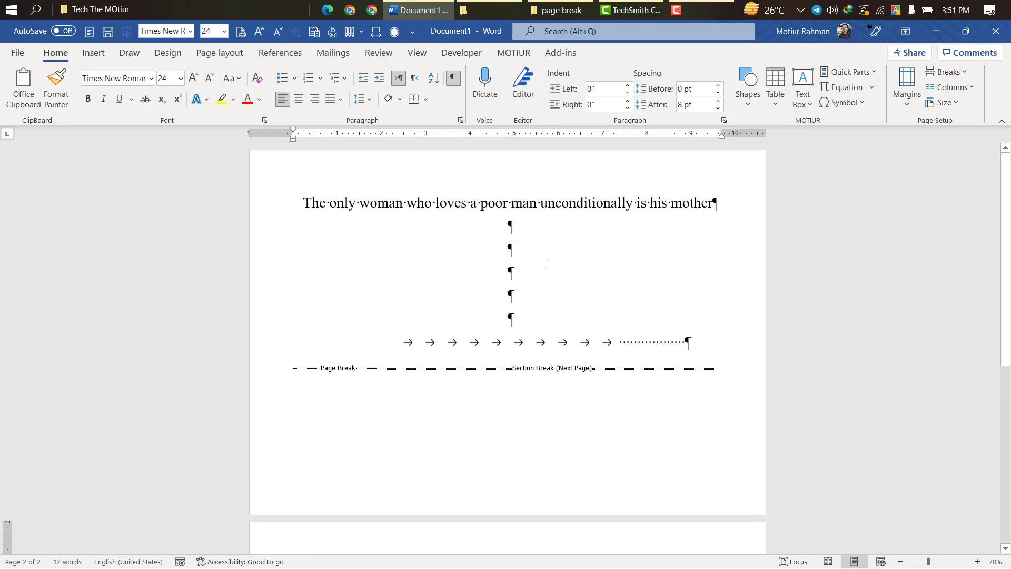
# Hide the formatting marks, show them again, and highlight the marks from the first empty paragraph through the page break.
pyautogui.click(453, 78)
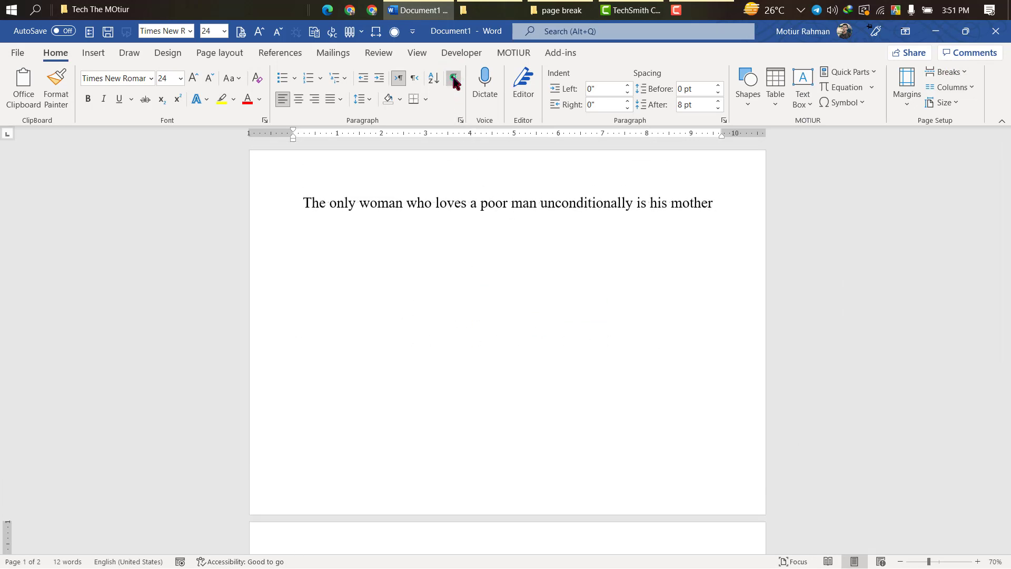
pyautogui.click(454, 78)
pyautogui.moveTo(494, 223); pyautogui.dragTo(547, 363)
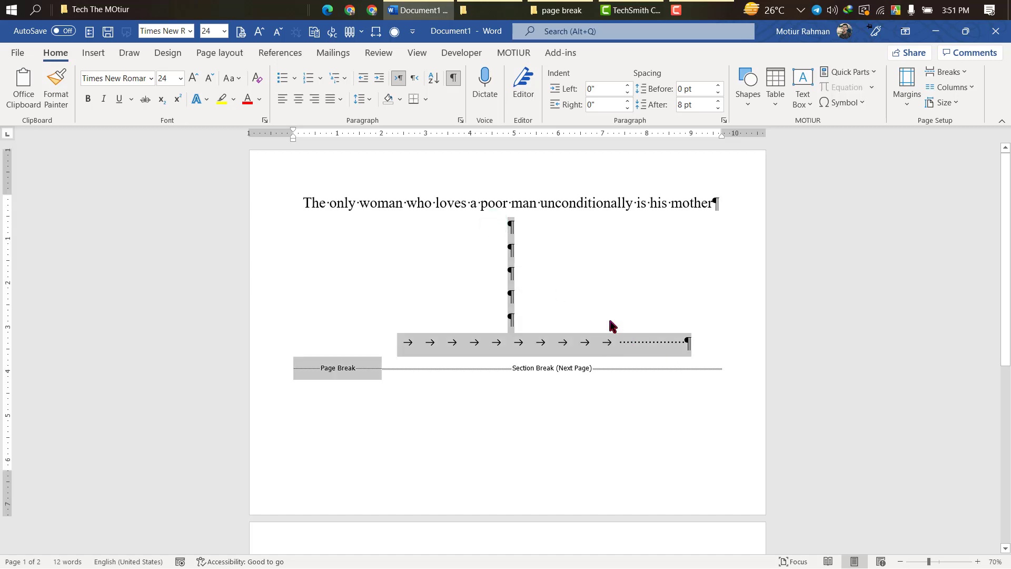
# Clear the selection and check the print preview to see how the formatting marks are treated in print.
pyautogui.click(564, 276)
pyautogui.hotkey('ctrl', 'p')
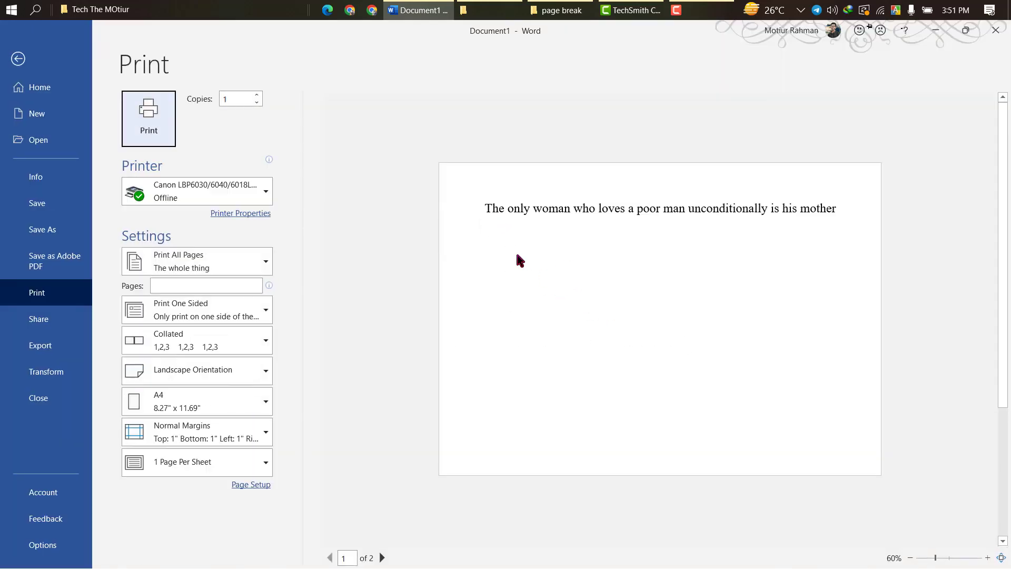
pyautogui.press('Escape')
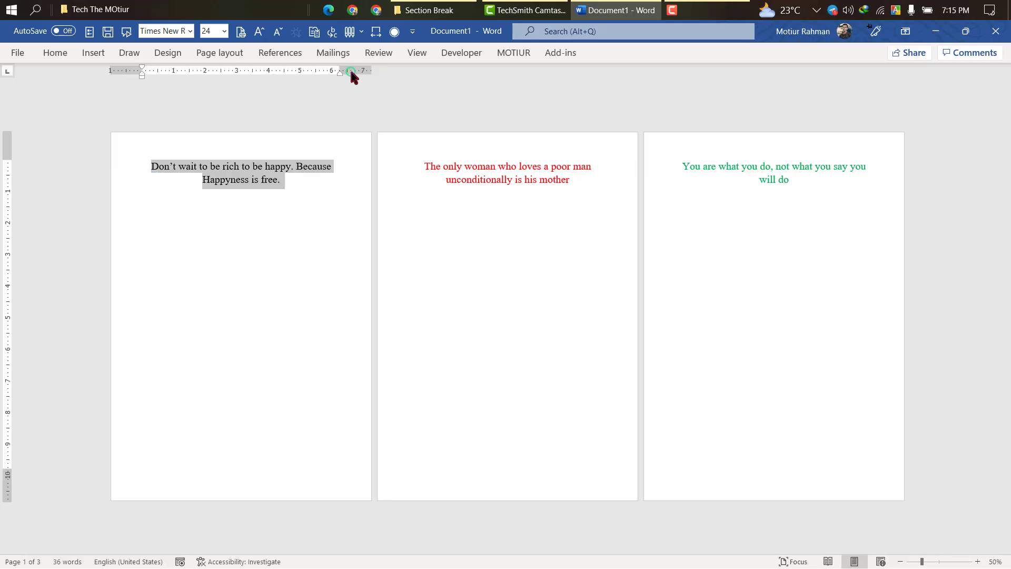
# Change the page orientation to Landscape for the whole three-page document.
pyautogui.doubleClick(353, 72)
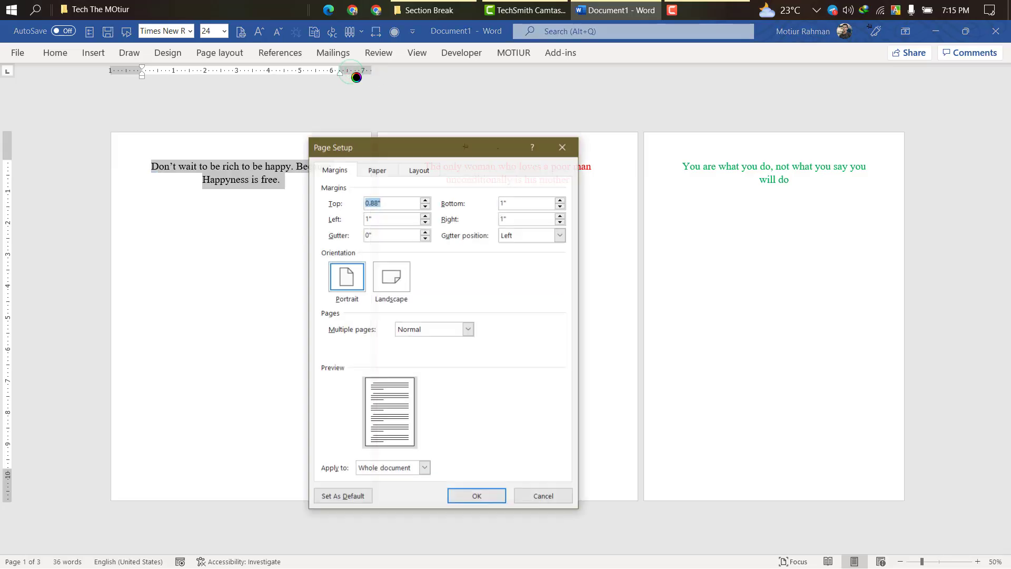
pyautogui.click(391, 285)
pyautogui.click(481, 498)
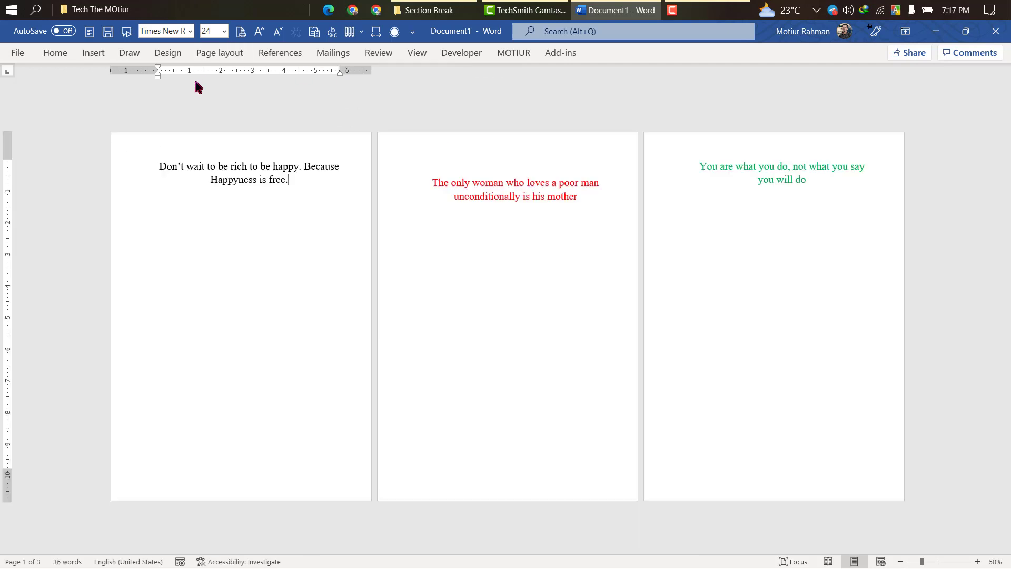
# Apply a 31 pt box page border with the red apple art to the whole document.
pyautogui.click(178, 55)
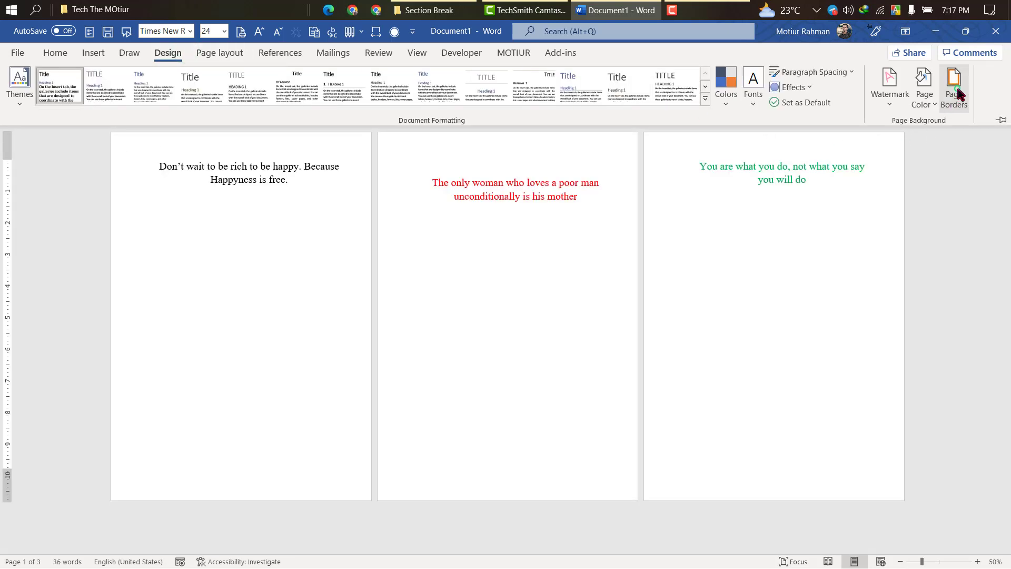
pyautogui.click(953, 108)
pyautogui.click(689, 306)
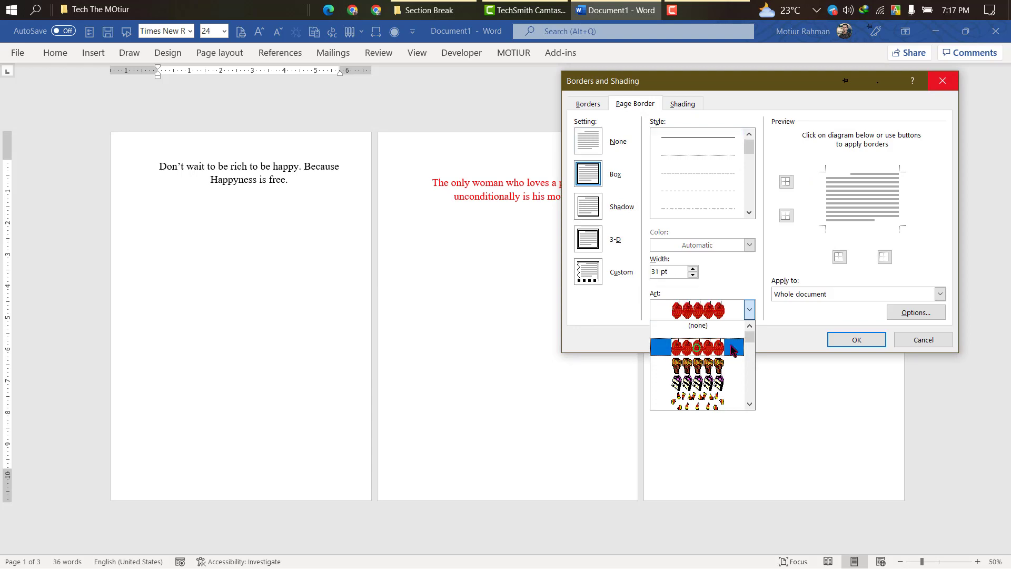
pyautogui.click(697, 347)
pyautogui.click(853, 339)
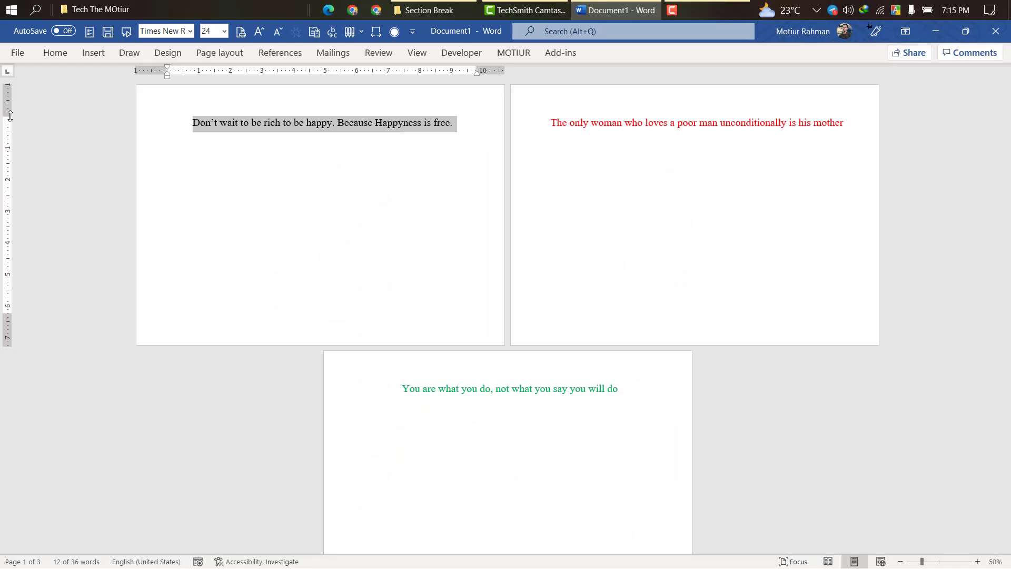
# Increase the top margin of the landscape page holding the selected "Don't wait to be rich" quote.
pyautogui.moveTo(10, 116); pyautogui.dragTo(10, 137)
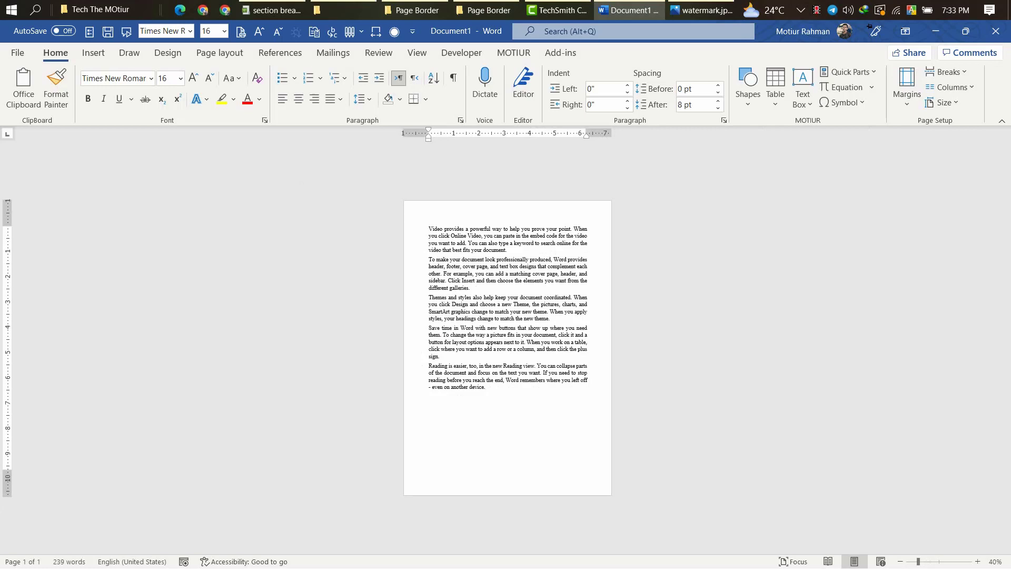
# Insert eight consecutive page breaks to add blank pages to the one-page sample text document.
pyautogui.hotkey('ctrl', 'Return')
pyautogui.hotkey('ctrl', 'Return')
pyautogui.hotkey('ctrl', 'Return')
pyautogui.hotkey('ctrl', 'Return')
pyautogui.hotkey('ctrl', 'Return')
pyautogui.hotkey('ctrl', 'Return')
pyautogui.hotkey('ctrl', 'Return')
pyautogui.hotkey('ctrl', 'Return')
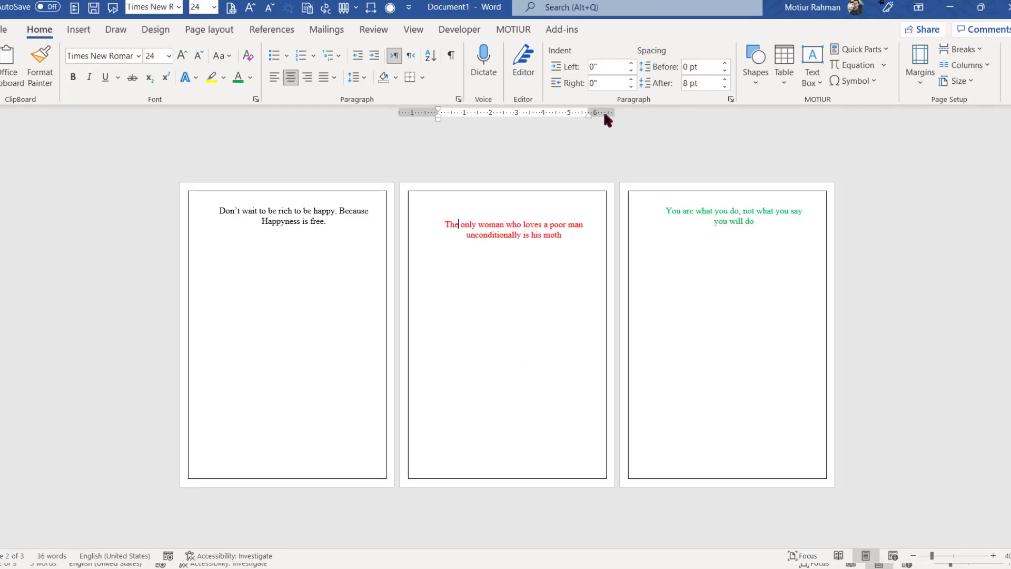
# Change the orientation to Landscape for only the section containing the red quote on the second page.
pyautogui.doubleClick(604, 114)
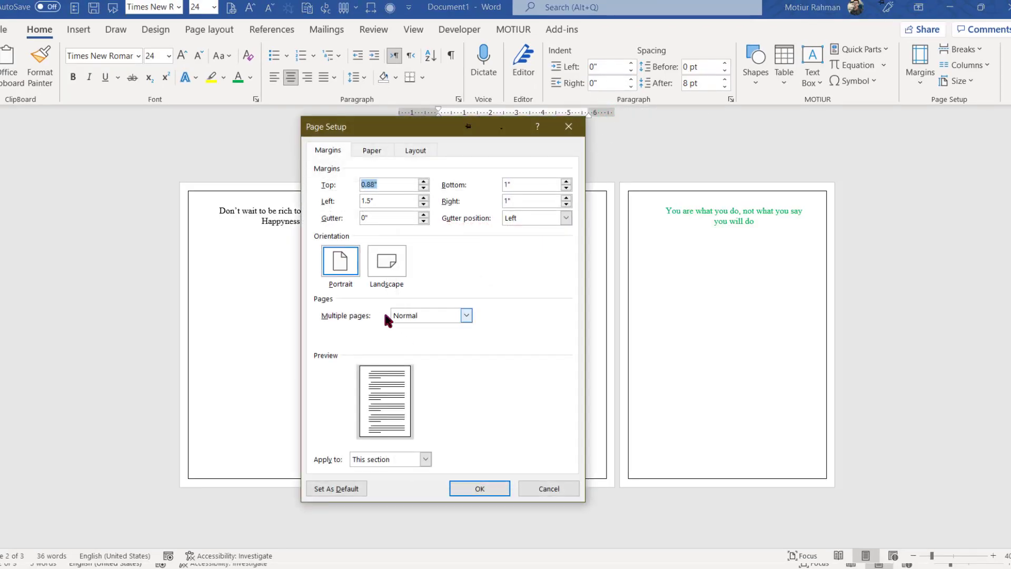
pyautogui.click(388, 263)
pyautogui.click(494, 489)
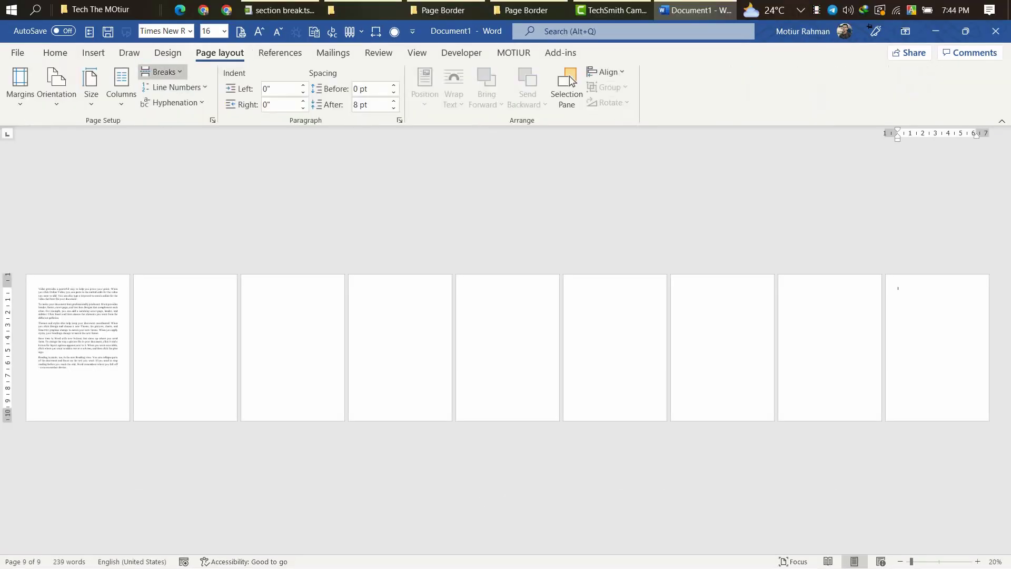
pyautogui.click(163, 72)
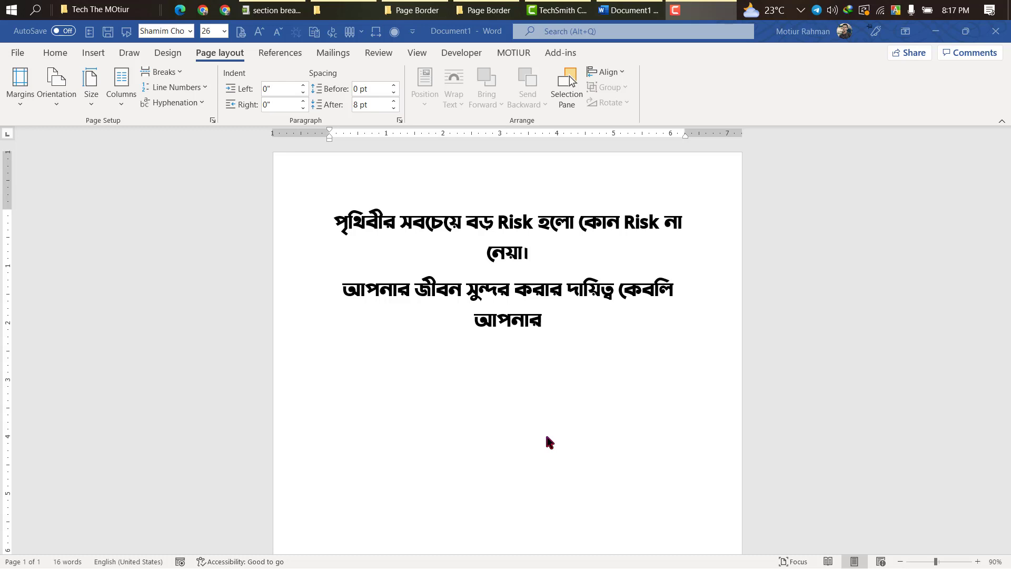
pyautogui.click(179, 72)
pyautogui.click(179, 72)
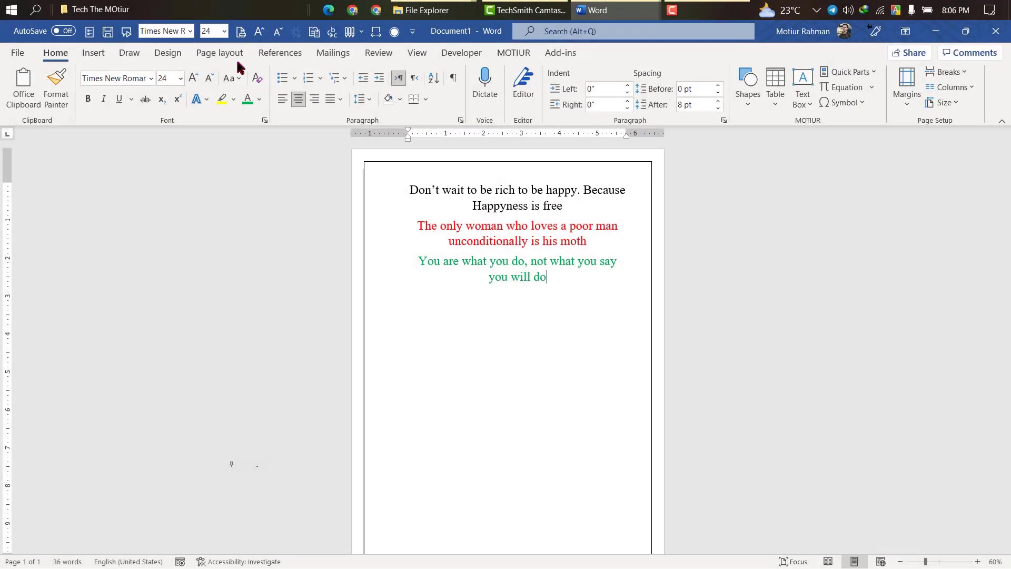
# Insert a page break after "you will do" and another page break on the new blank page.
pyautogui.click(225, 56)
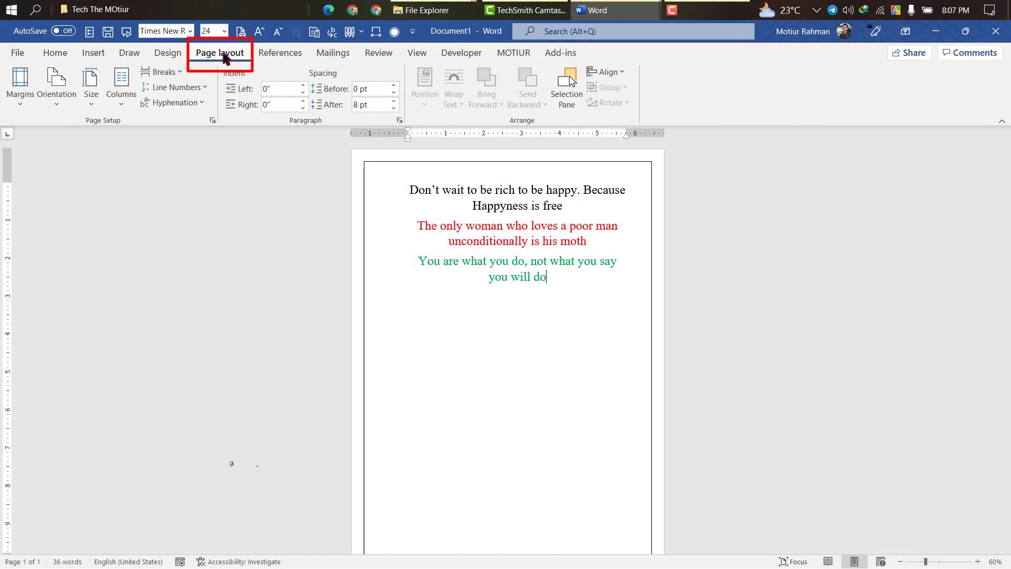
pyautogui.click(161, 76)
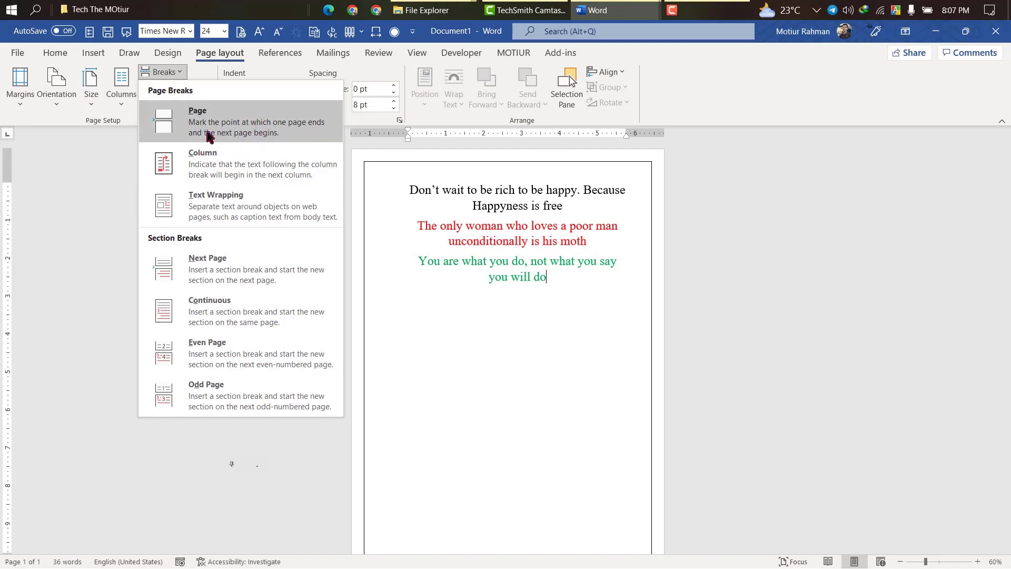
pyautogui.click(266, 132)
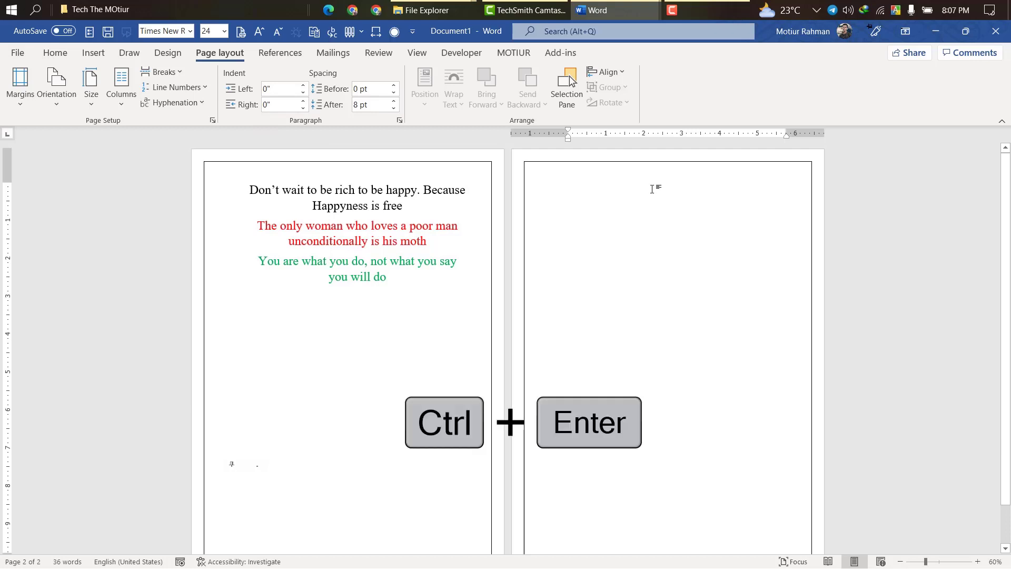
pyautogui.hotkey('ctrl', 'Return')
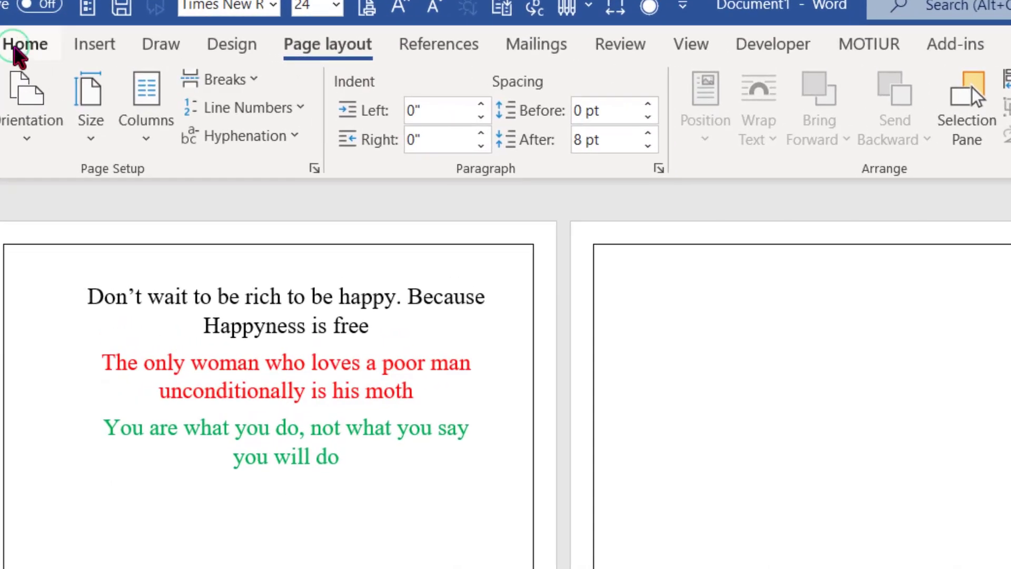
# Show the formatting marks and select the page break line on the second page.
pyautogui.click(18, 48)
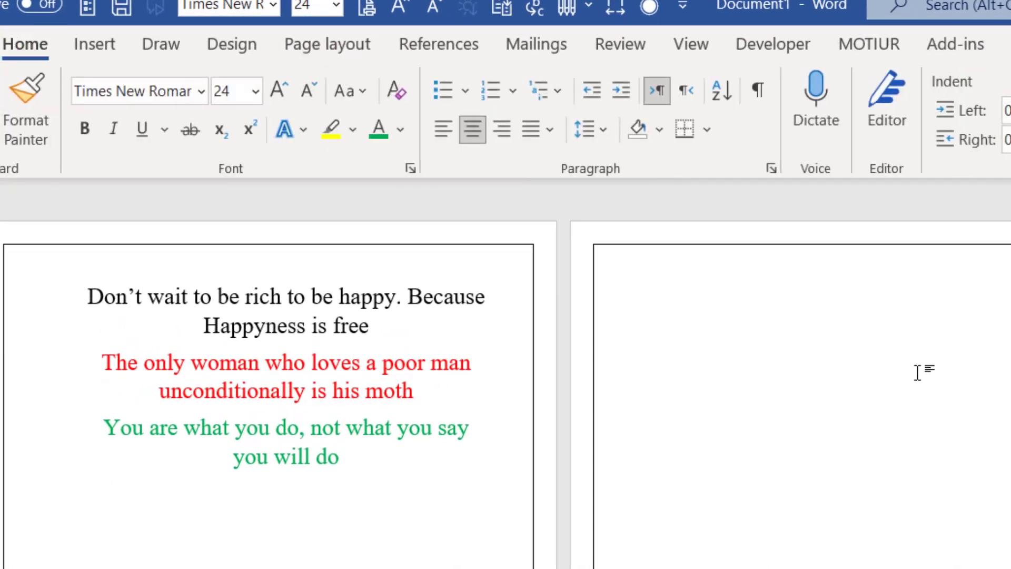
pyautogui.click(760, 100)
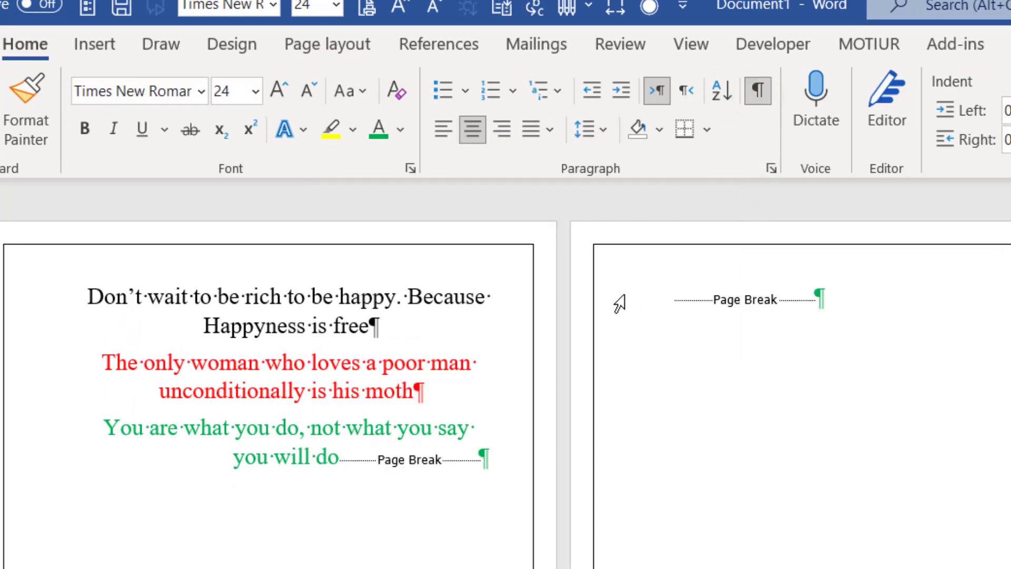
pyautogui.click(594, 309)
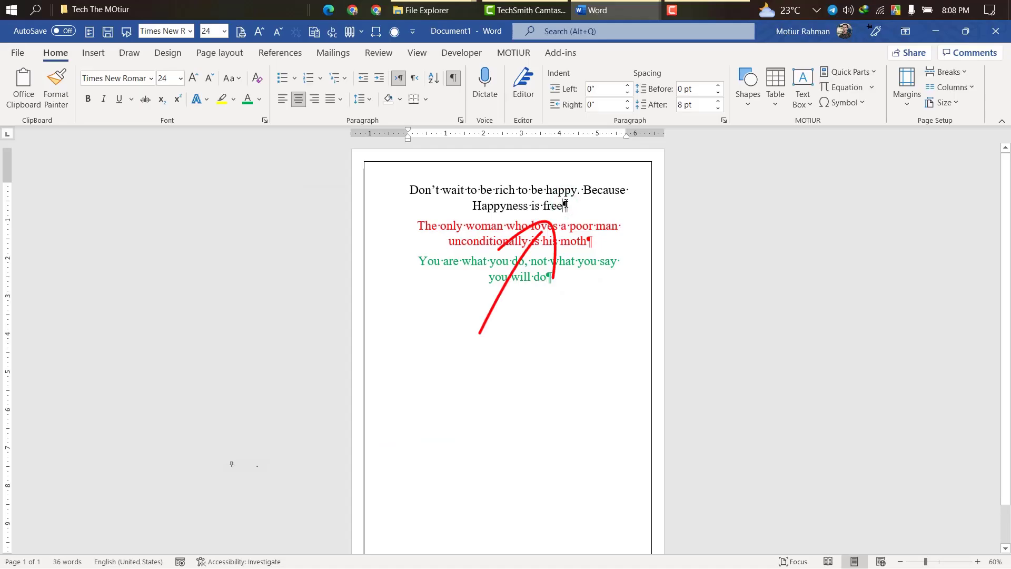
# Insert a page break after "Happyness is free" and another one before the green quote "You are what you do".
pyautogui.click(228, 54)
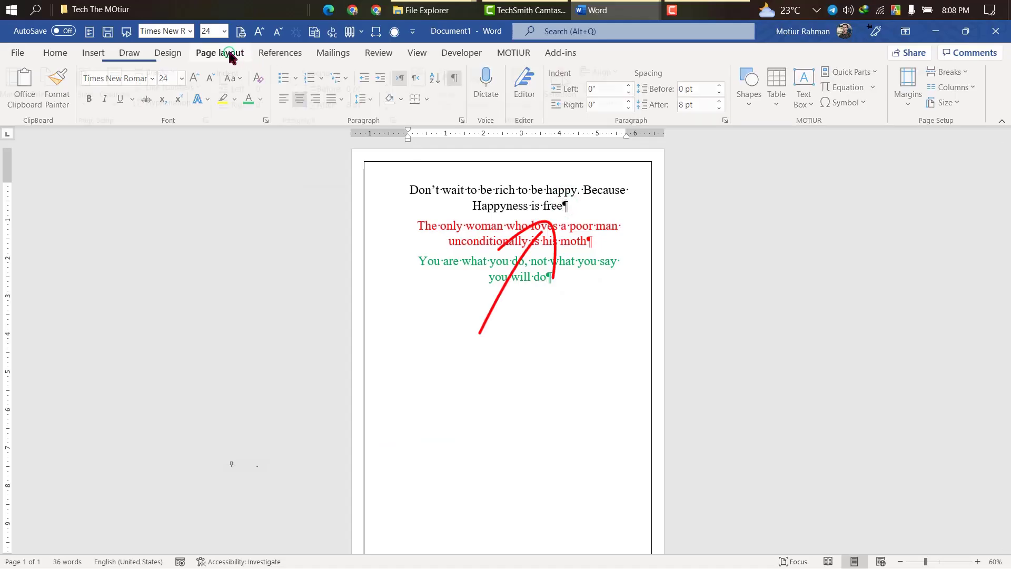
pyautogui.click(165, 73)
pyautogui.click(174, 126)
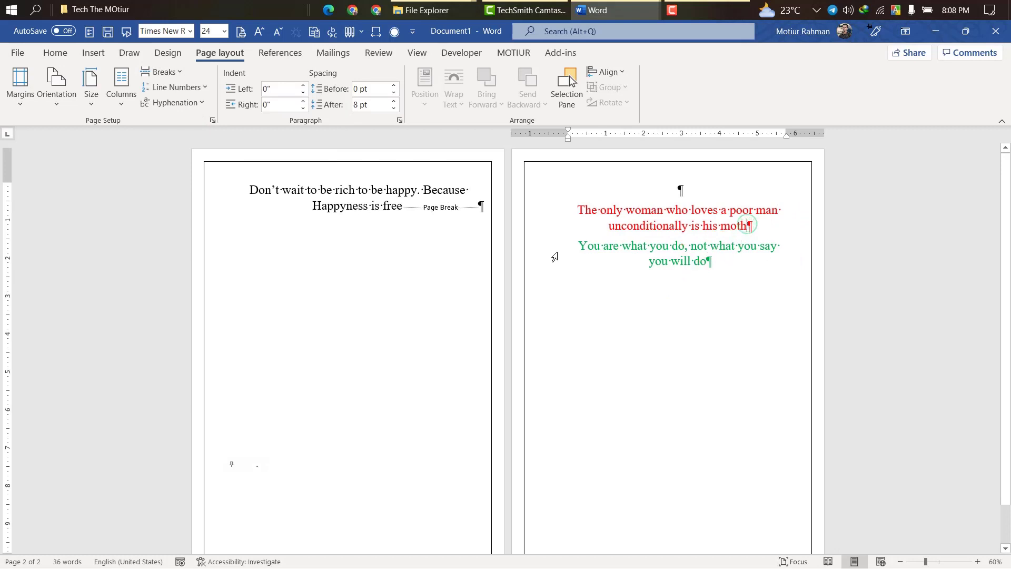
pyautogui.click(578, 245)
pyautogui.click(160, 72)
pyautogui.click(179, 129)
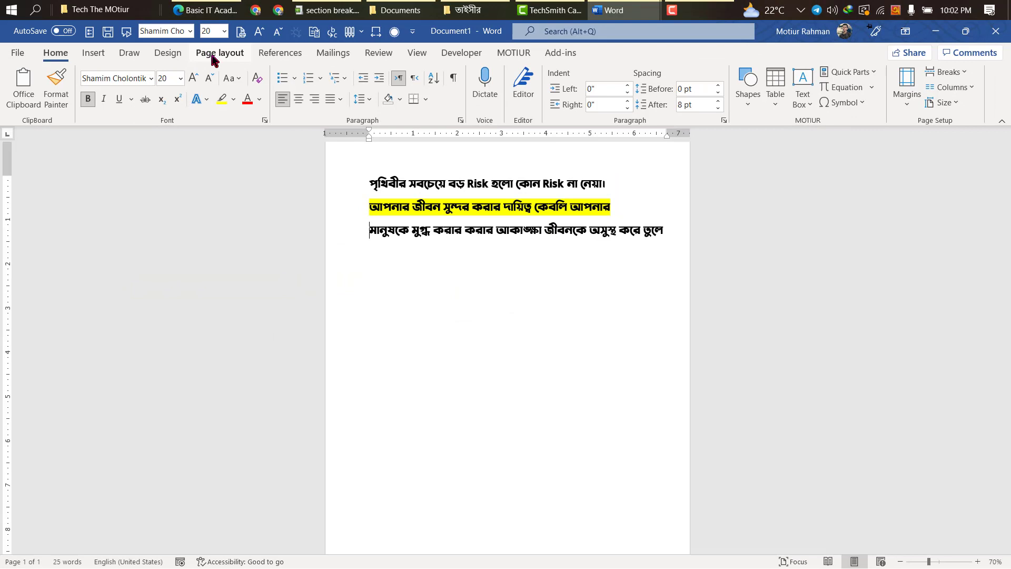
# Examine the available page break and section break types, and select the three lines of sample text.
pyautogui.click(213, 56)
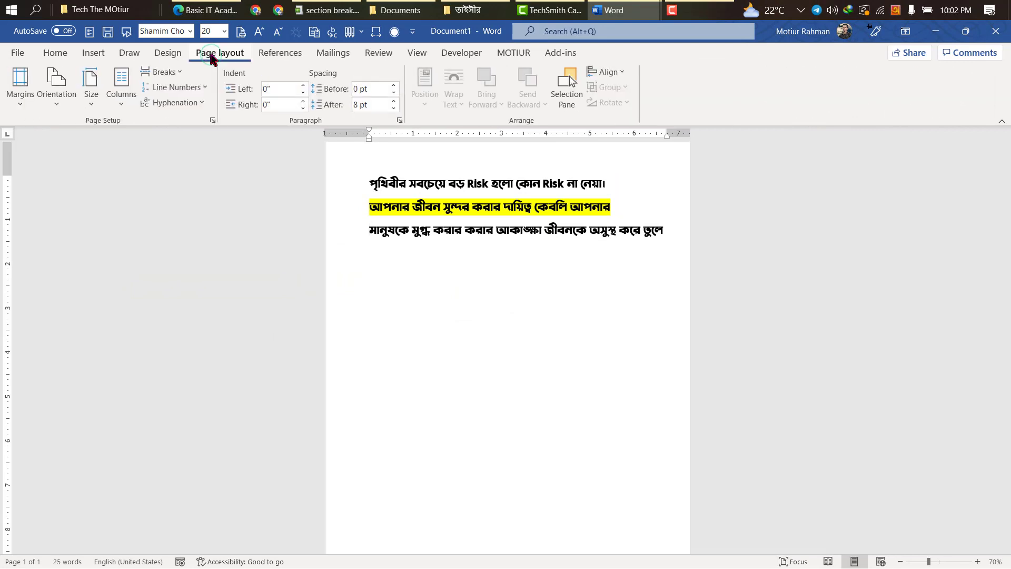
pyautogui.click(162, 76)
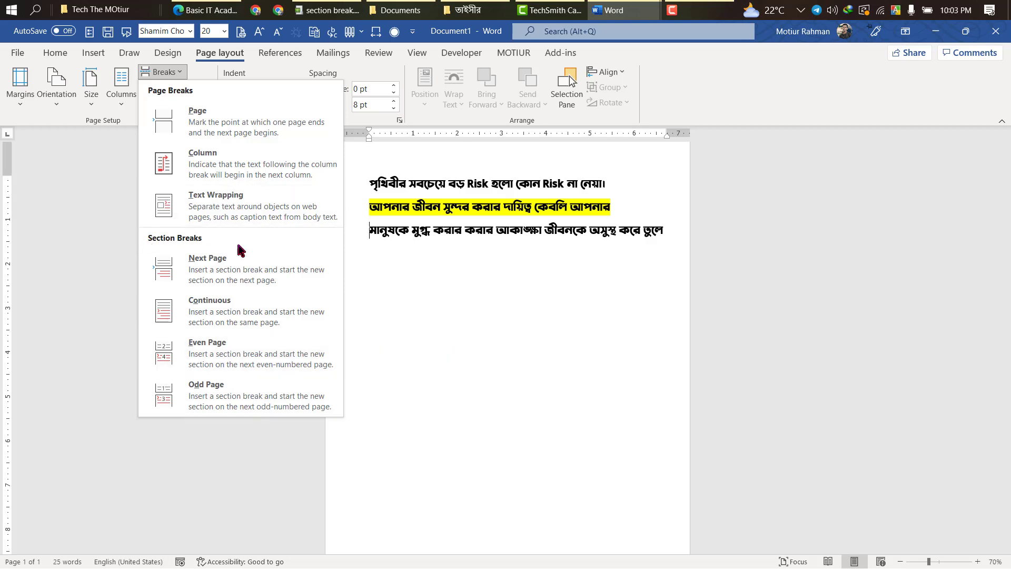
pyautogui.click(267, 312)
pyautogui.moveTo(370, 181); pyautogui.dragTo(666, 230)
pyautogui.click(666, 230)
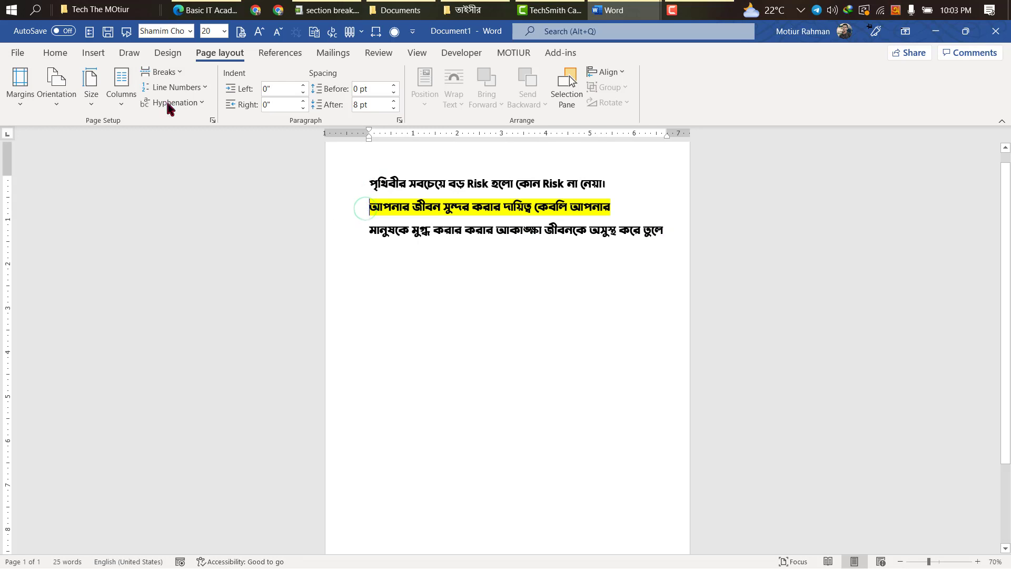
# Insert page breaks before the yellow-highlighted line and before the third line so each line has its own page.
pyautogui.click(160, 72)
pyautogui.click(193, 141)
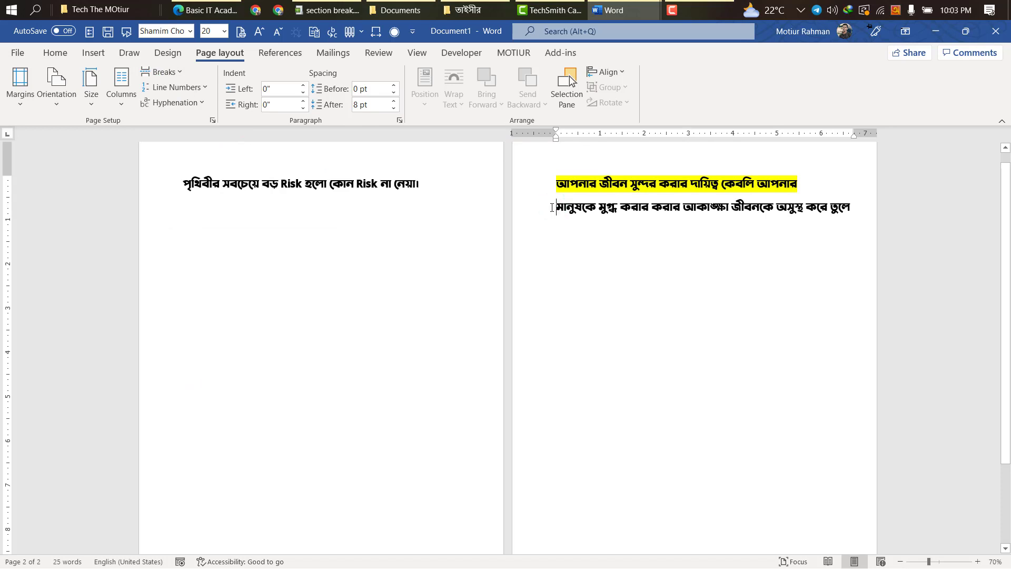
pyautogui.click(516, 211)
pyautogui.click(556, 209)
pyautogui.hotkey('ctrl', 'Return')
pyautogui.scroll(-2, 555, 208)
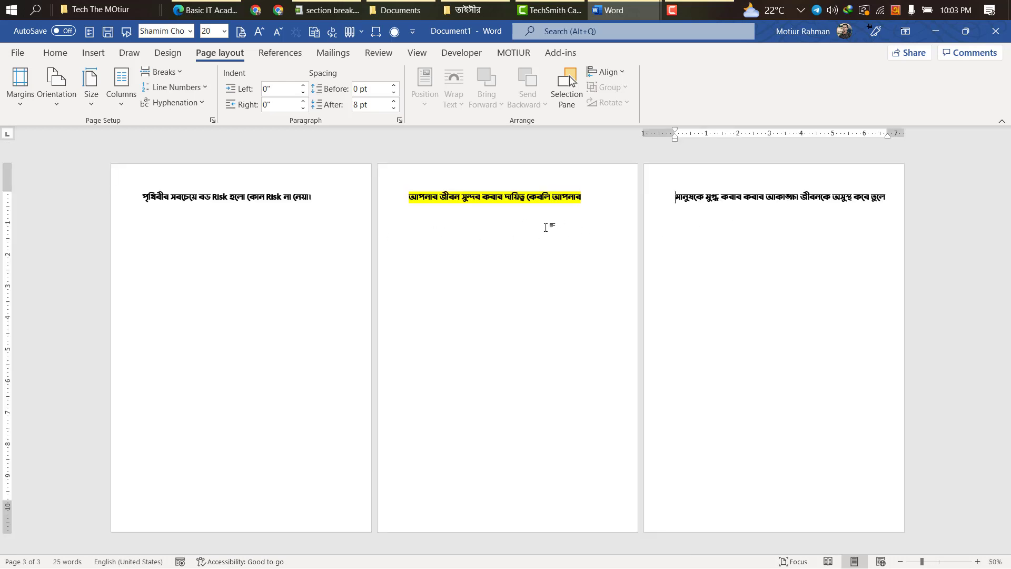
# Show the formatting marks and slightly increase the top margin with the cursor in the highlighted line.
pyautogui.hotkey('ctrl', 'shift', '8')
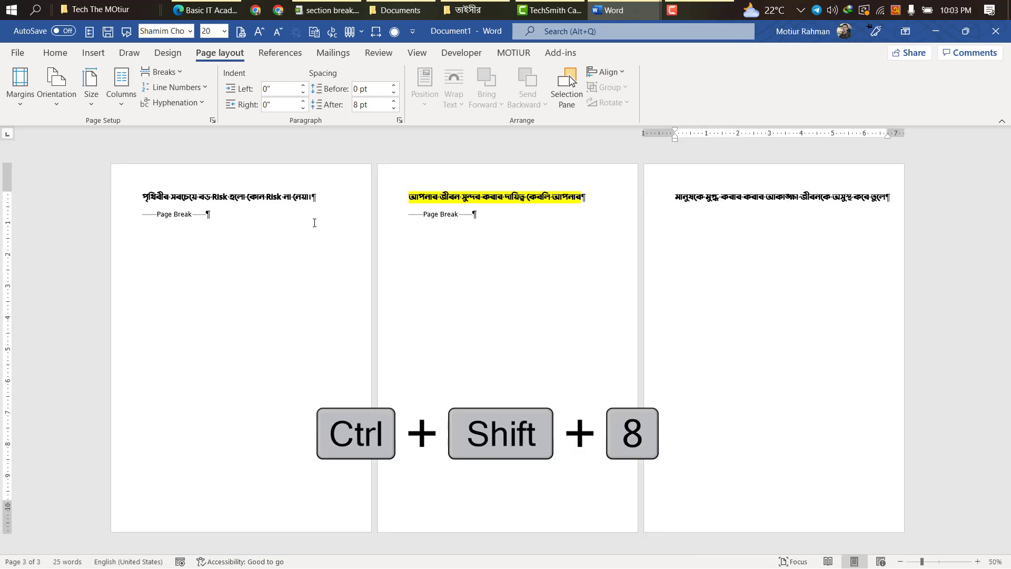
pyautogui.click(428, 200)
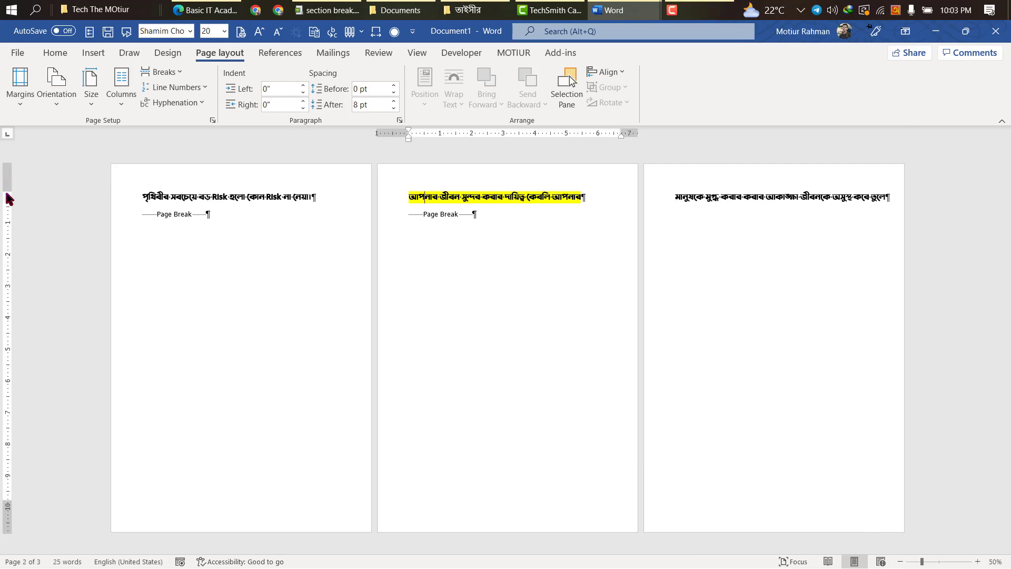
pyautogui.moveTo(8, 191)
pyautogui.mouseDown()
pyautogui.moveTo(9, 242)
pyautogui.moveTo(2, 193)
pyautogui.mouseUp()
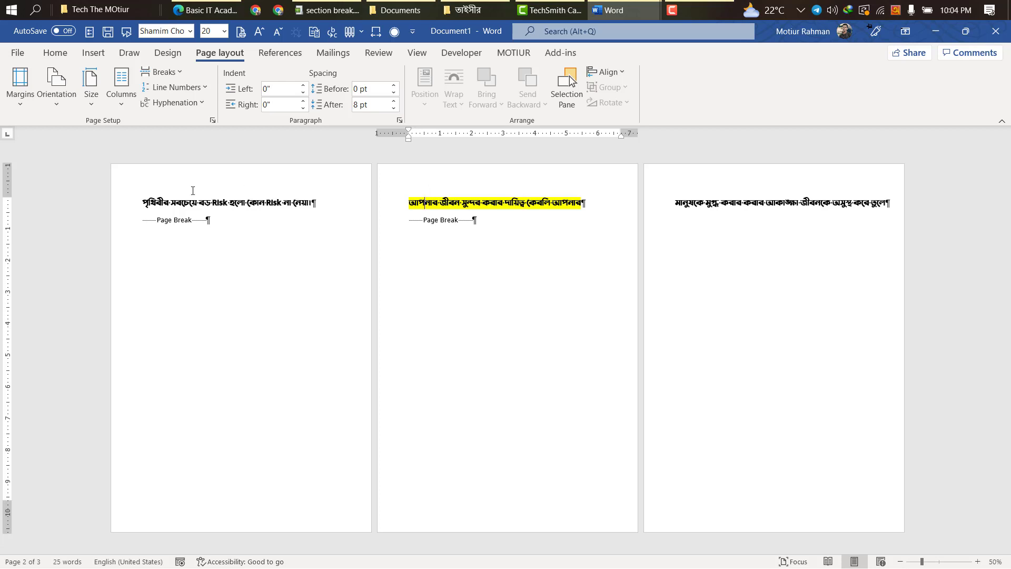
# With the cursor on the second page, apply Landscape orientation to the whole document.
pyautogui.click(407, 201)
pyautogui.click(563, 440)
pyautogui.click(427, 205)
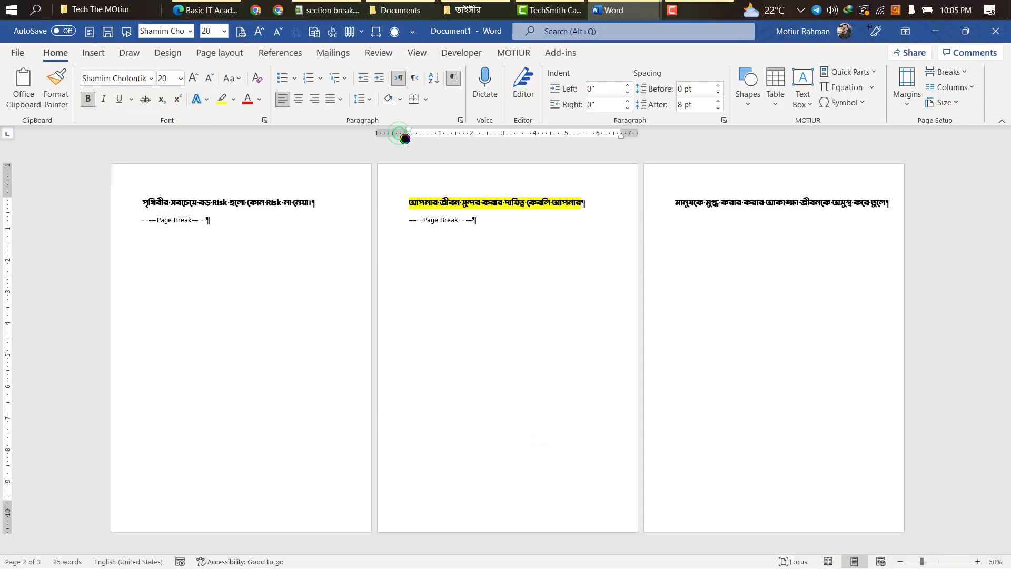
pyautogui.doubleClick(400, 134)
pyautogui.click(223, 224)
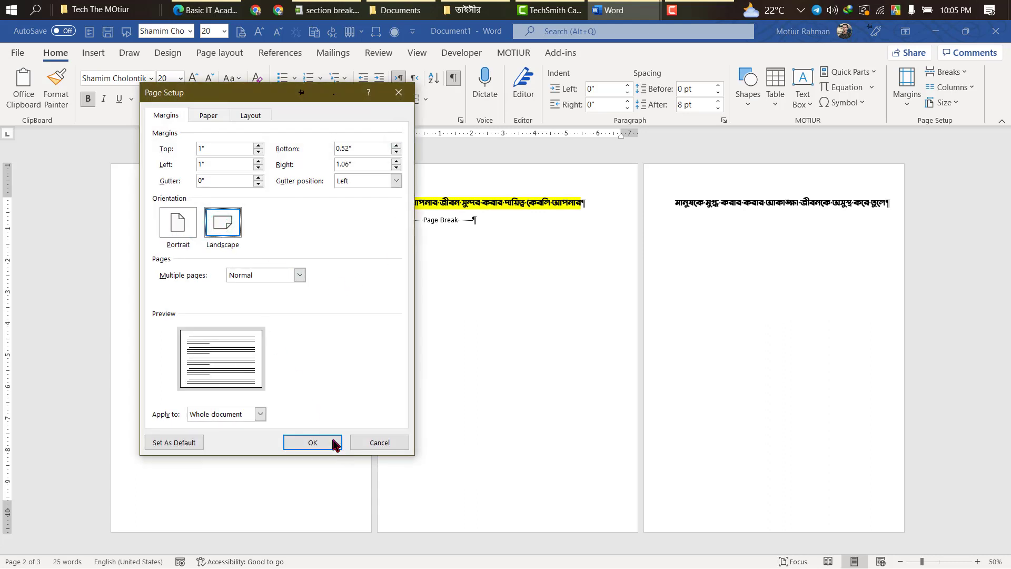
pyautogui.click(316, 443)
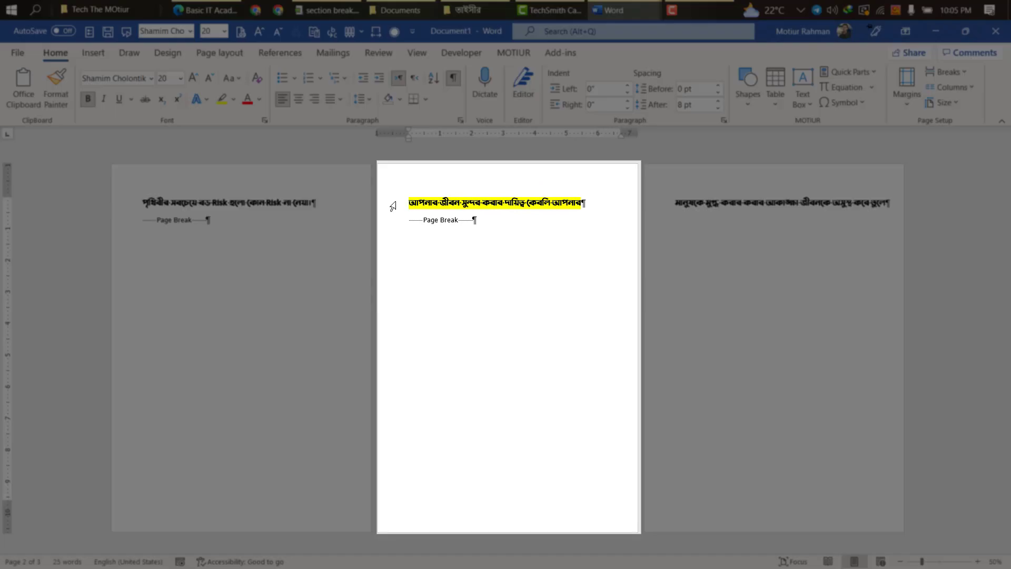
# Insert a continuous section break directly before the highlighted line on the second page.
pyautogui.click(405, 205)
pyautogui.click(410, 202)
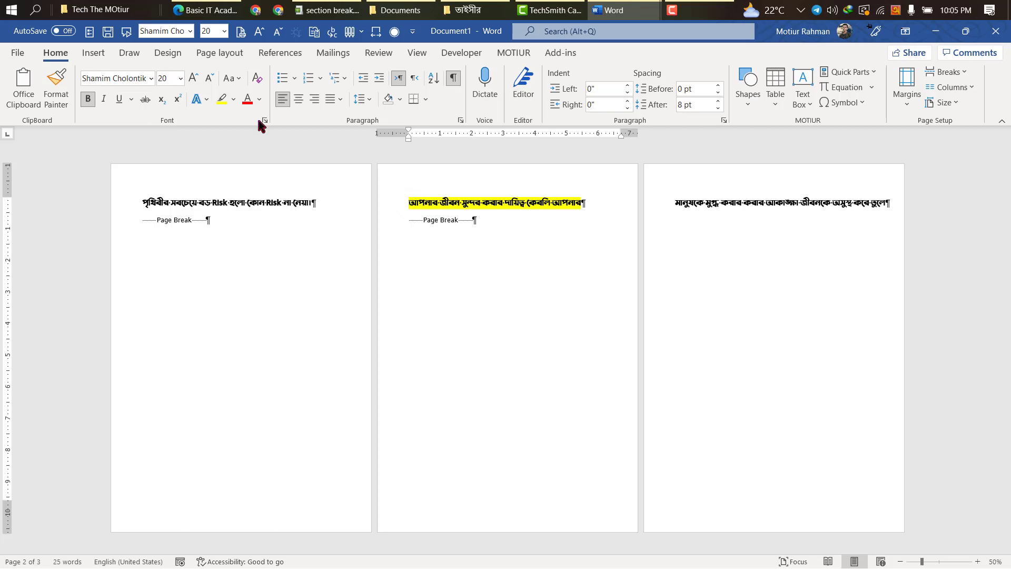
pyautogui.click(216, 53)
pyautogui.click(160, 72)
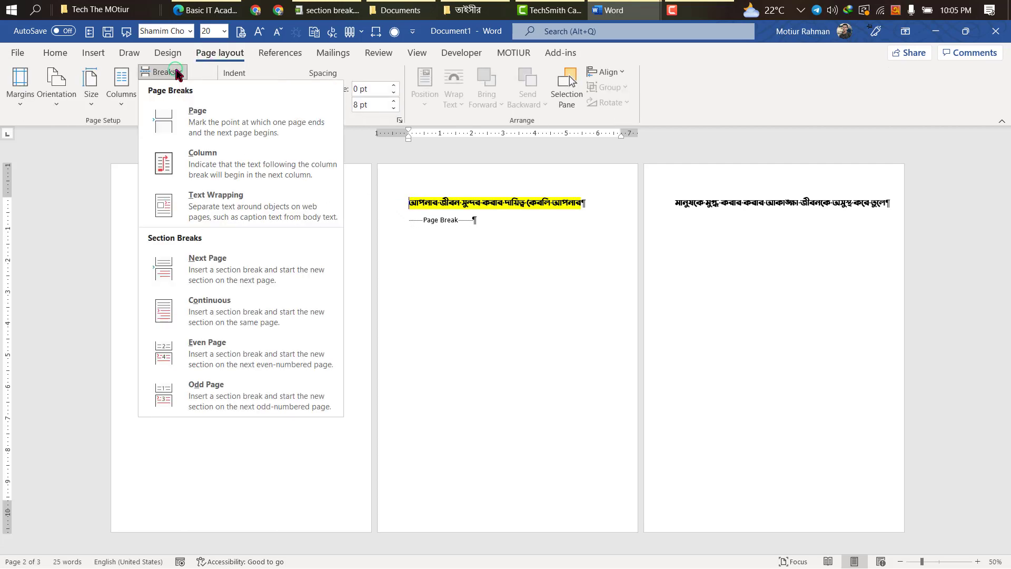
pyautogui.click(269, 314)
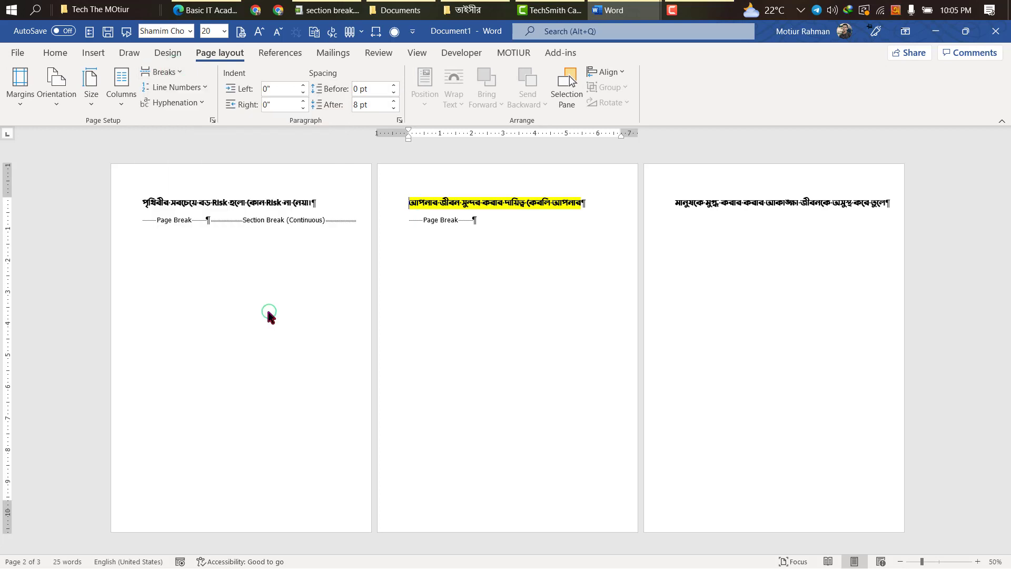
# Check the cursor positions around the new section break and slightly reduce the first section's top margin.
pyautogui.click(213, 220)
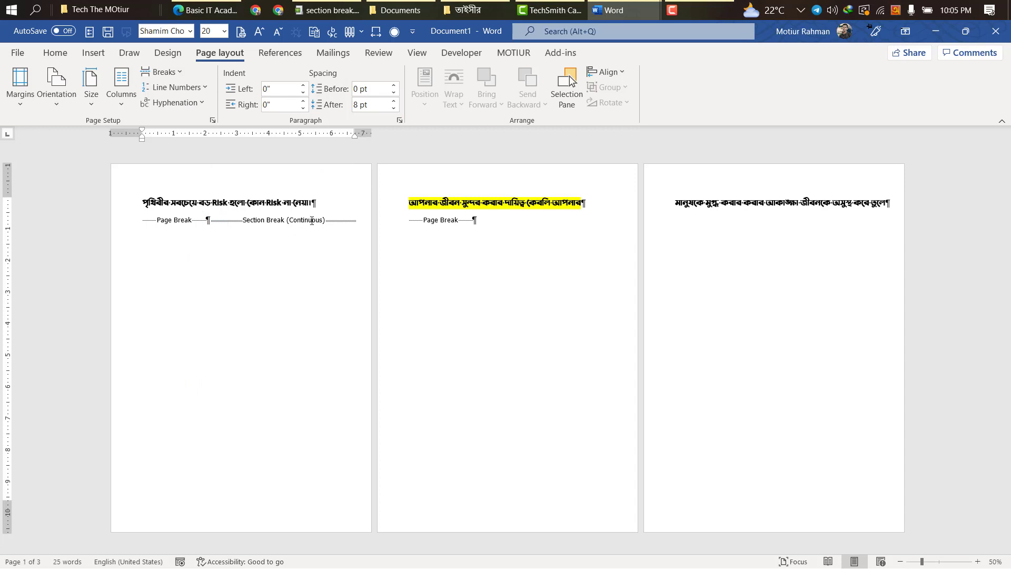
pyautogui.press('Right')
pyautogui.click(400, 203)
pyautogui.click(523, 205)
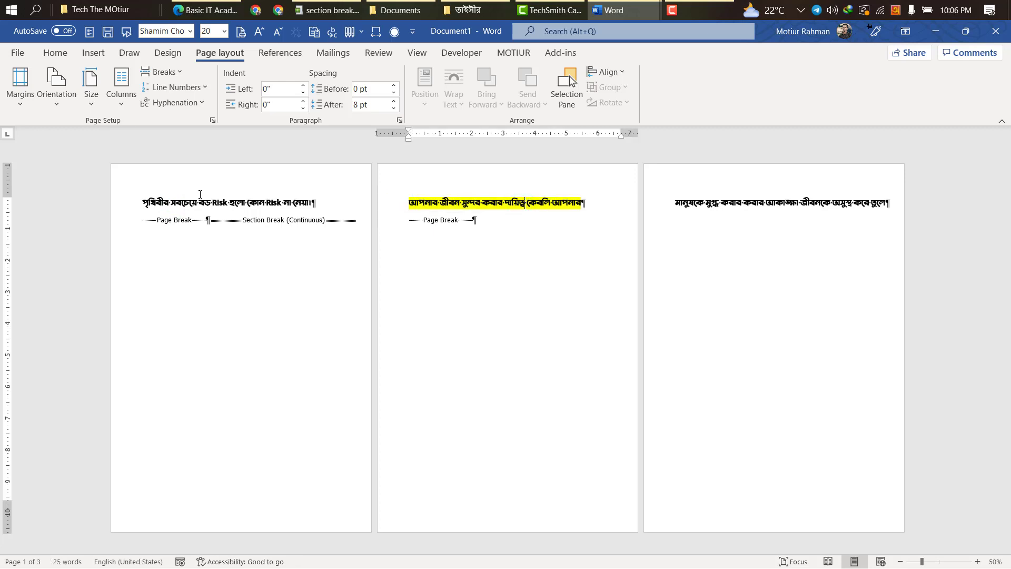
pyautogui.click(209, 206)
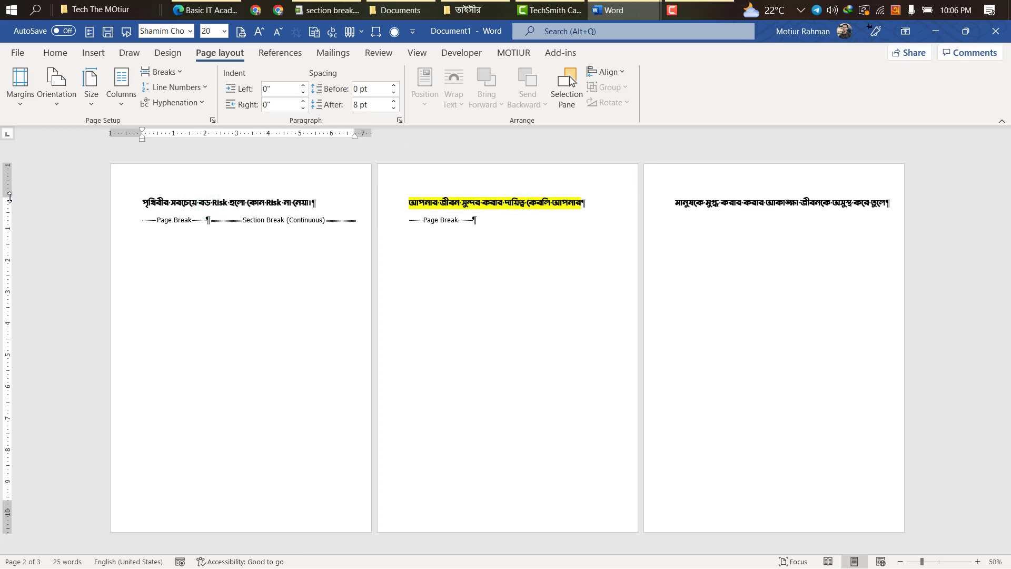
pyautogui.moveTo(9, 198)
pyautogui.mouseDown()
pyautogui.moveTo(10, 233)
pyautogui.moveTo(12, 199)
pyautogui.mouseUp()
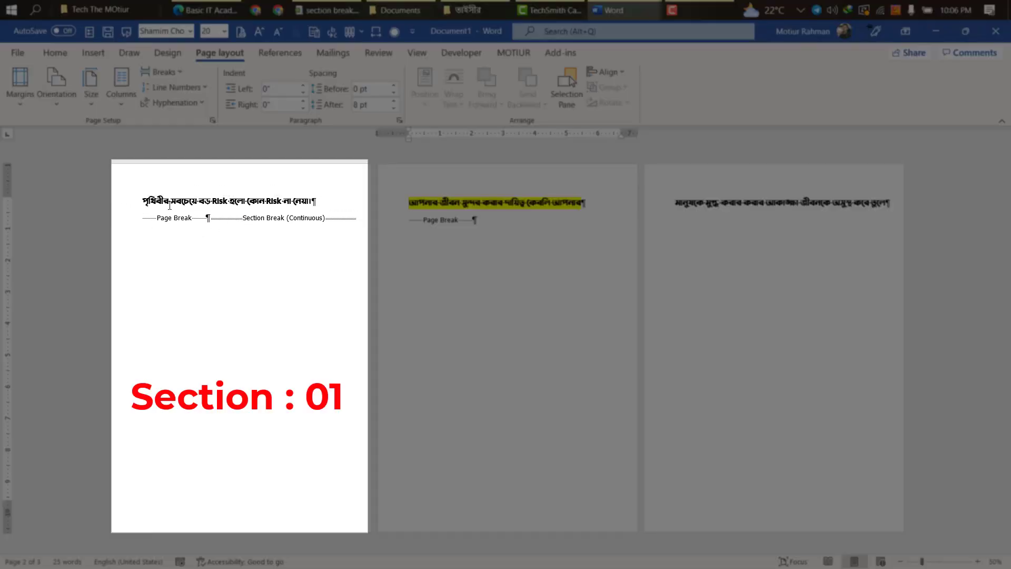
# Examine how the pages divide into sections by selecting the text of each section and viewing the second page's header area.
pyautogui.moveTo(149, 200); pyautogui.dragTo(345, 214)
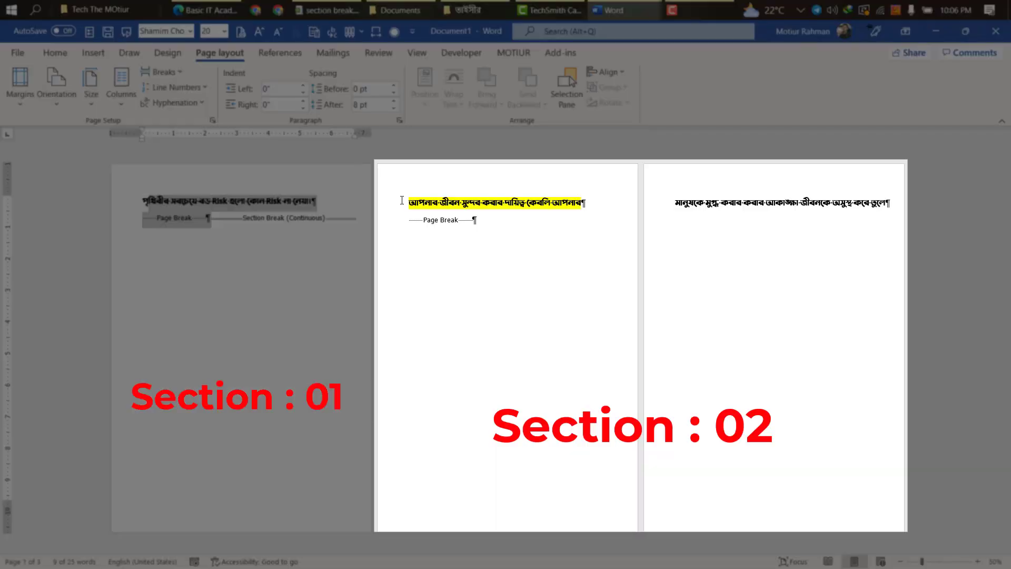
pyautogui.moveTo(400, 200); pyautogui.dragTo(911, 198)
pyautogui.click(839, 277)
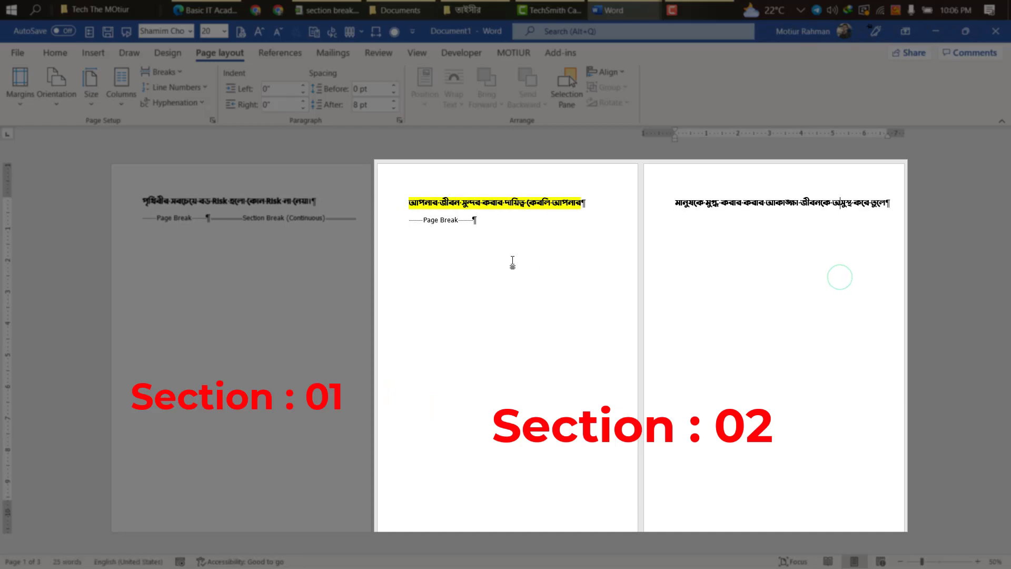
pyautogui.click(401, 242)
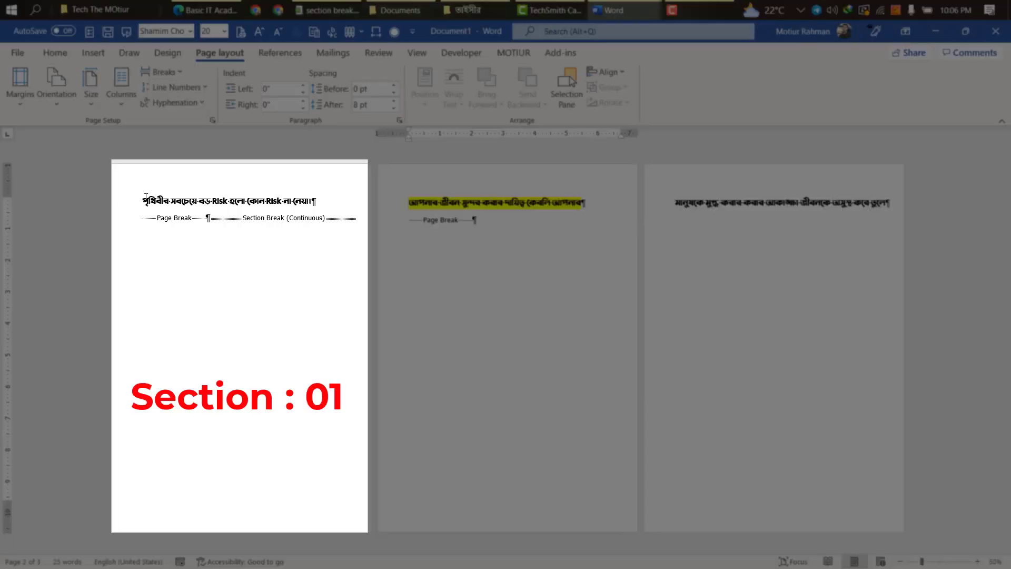
pyautogui.moveTo(145, 199); pyautogui.dragTo(871, 216)
pyautogui.click(871, 215)
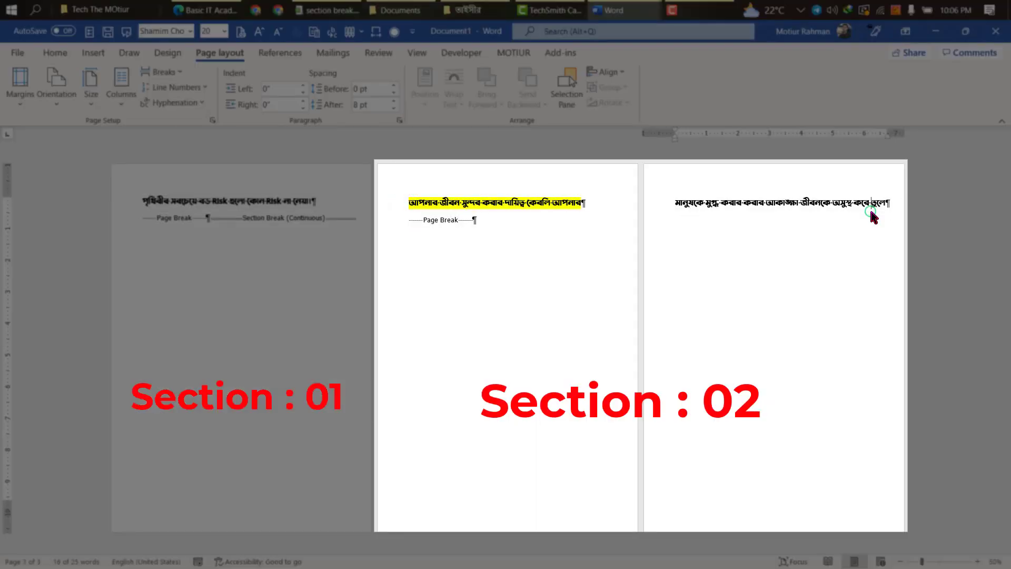
pyautogui.click(568, 208)
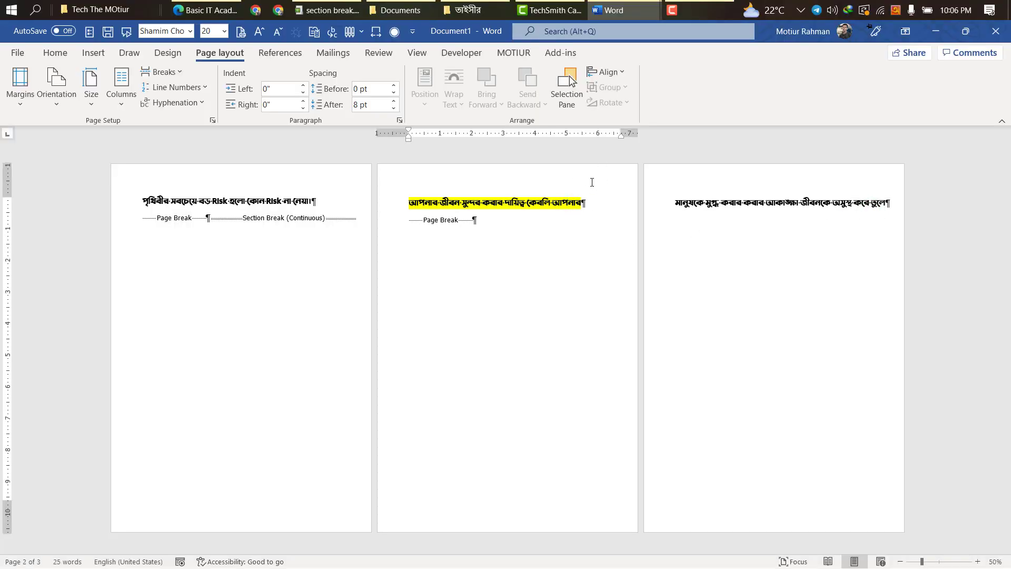
pyautogui.doubleClick(595, 177)
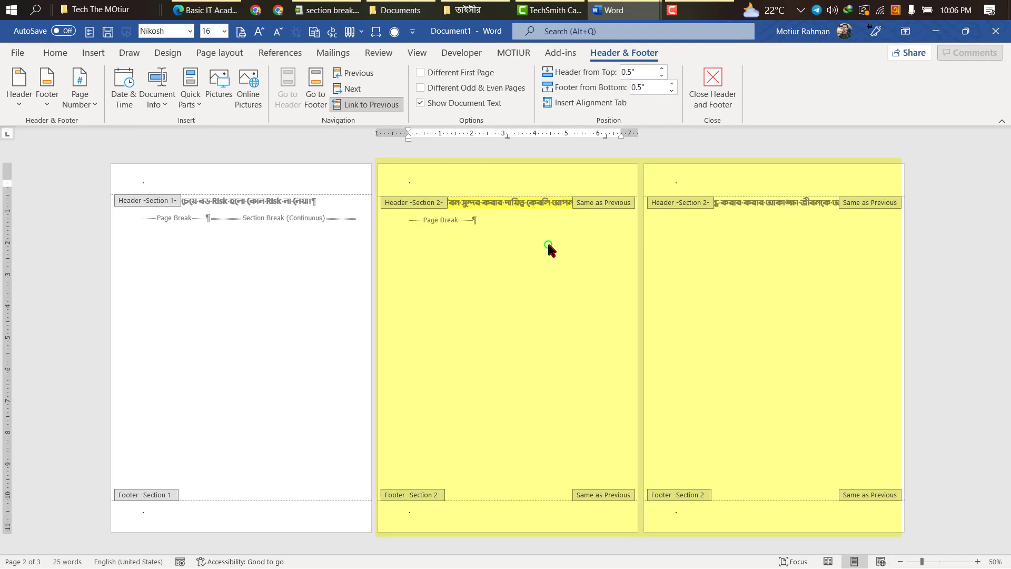
pyautogui.doubleClick(548, 241)
# Reduce the top margin of the first section further and check the section labels in the second page's header.
pyautogui.click(153, 206)
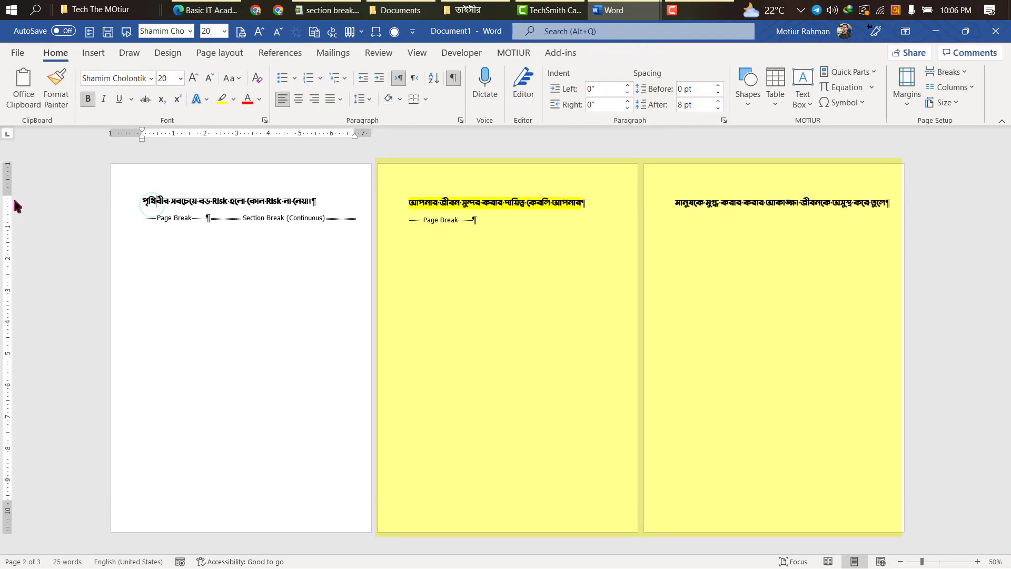
pyautogui.moveTo(9, 197)
pyautogui.mouseDown()
pyautogui.moveTo(9, 227)
pyautogui.moveTo(9, 188)
pyautogui.mouseUp()
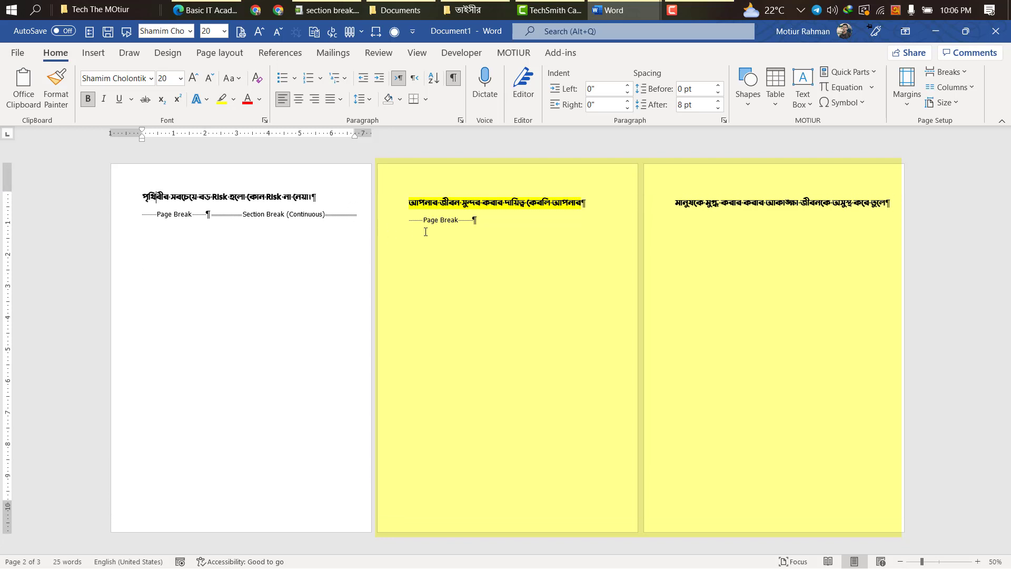
pyautogui.doubleClick(410, 179)
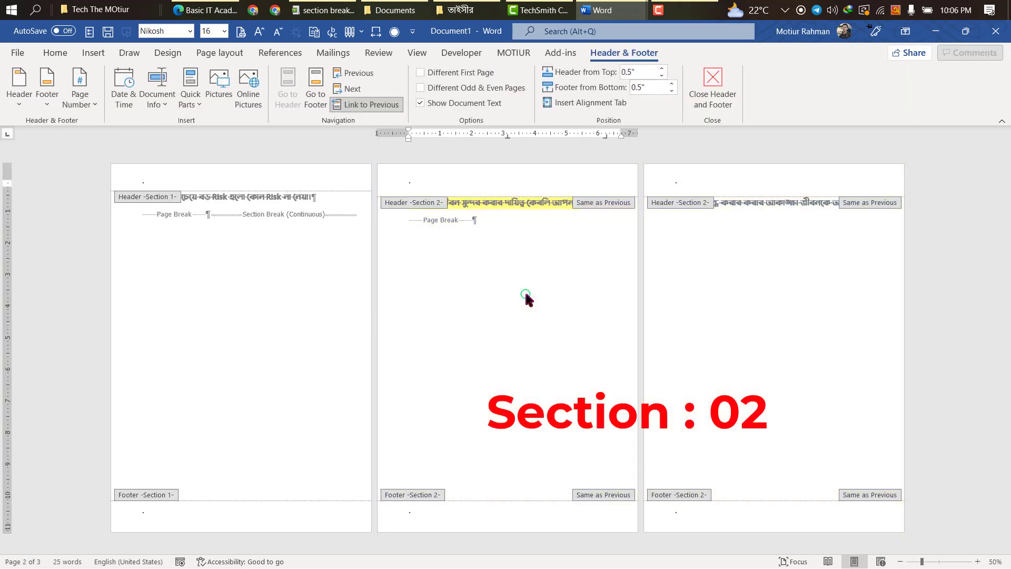
pyautogui.doubleClick(526, 297)
# Insert a continuous section break at the end of the highlighted line on the second page and inspect its mark.
pyautogui.click(404, 202)
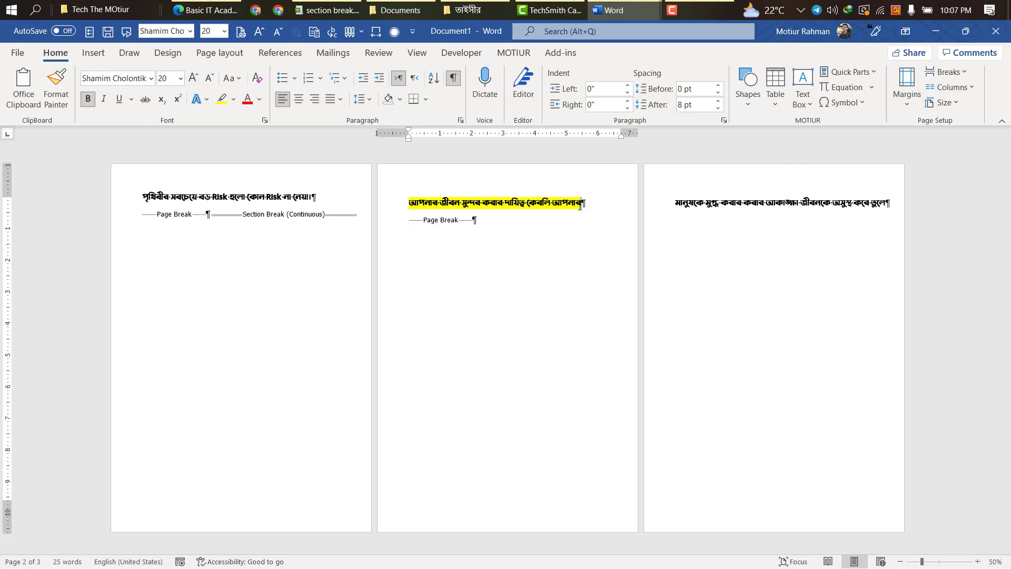
pyautogui.click(219, 53)
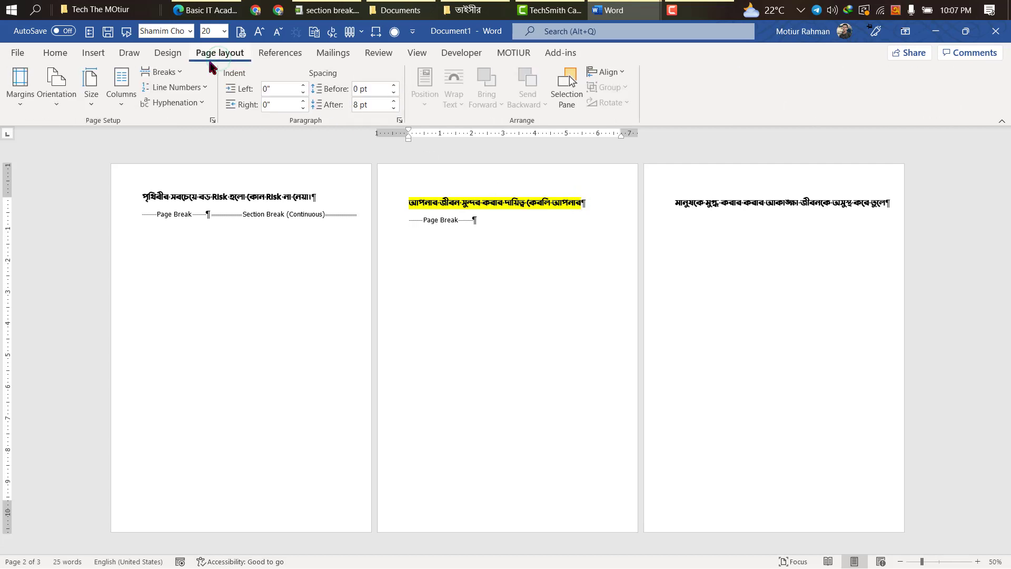
pyautogui.click(161, 72)
pyautogui.click(218, 310)
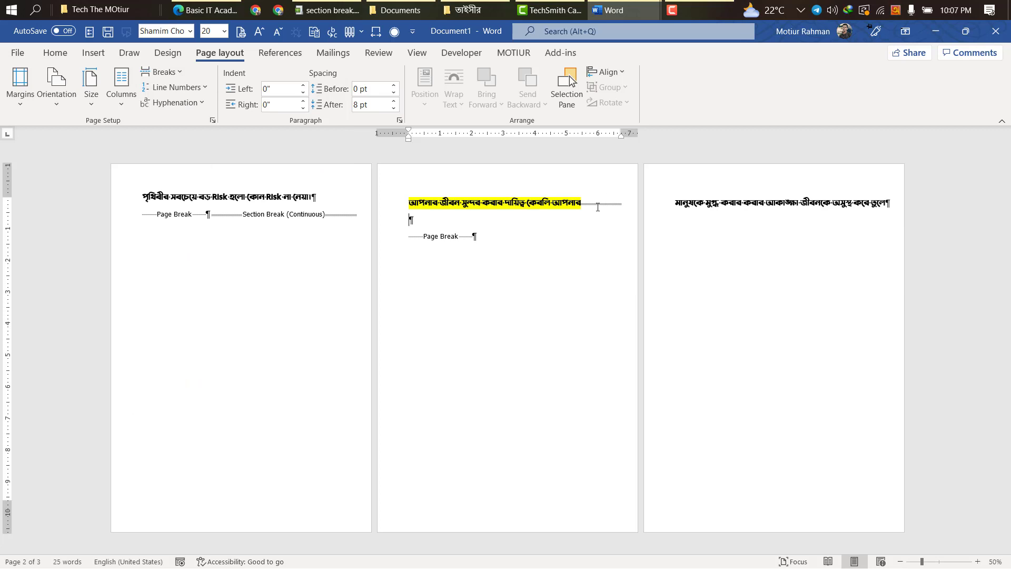
pyautogui.scroll(9, 602, 206)
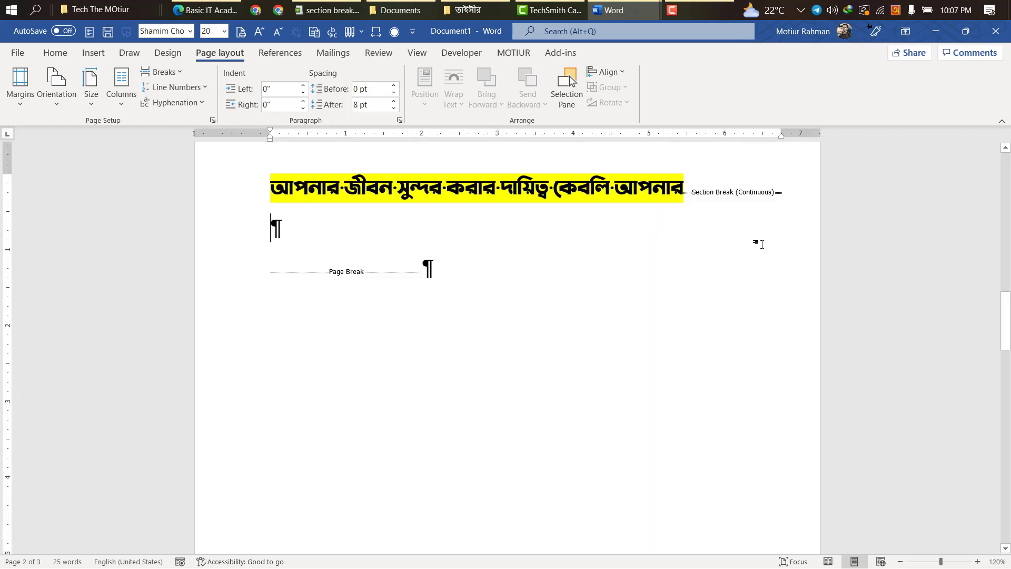
pyautogui.scroll(1, 759, 249)
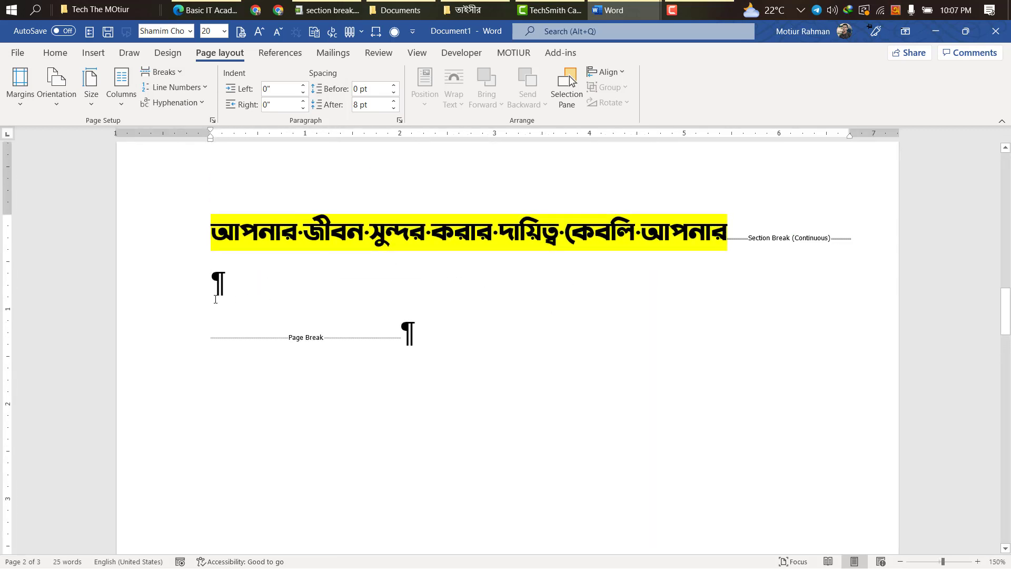
# Delete the empty paragraph between the continuous section break and the page break on the second page.
pyautogui.click(128, 290)
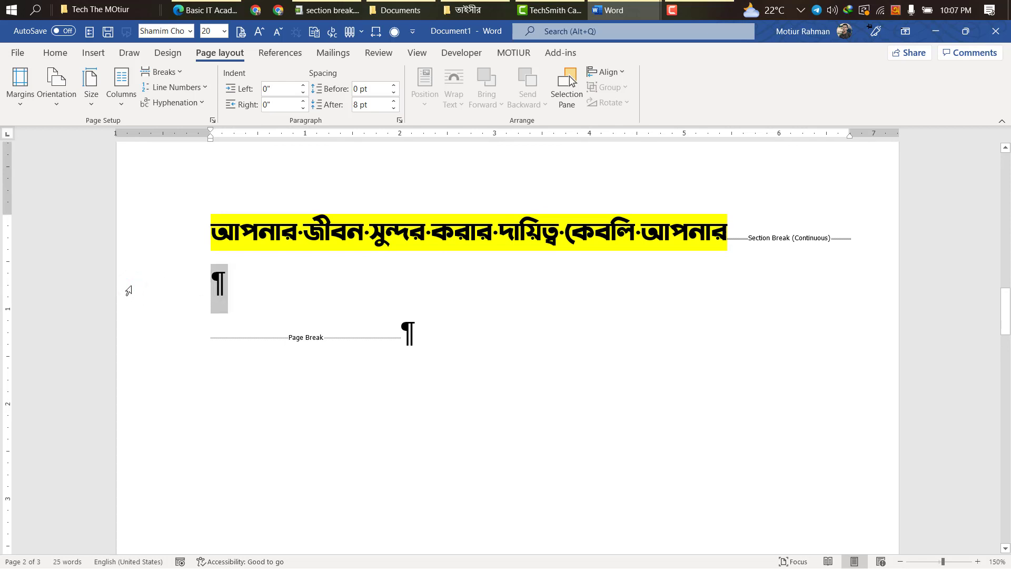
pyautogui.press('Delete')
pyautogui.scroll(-6, 349, 286)
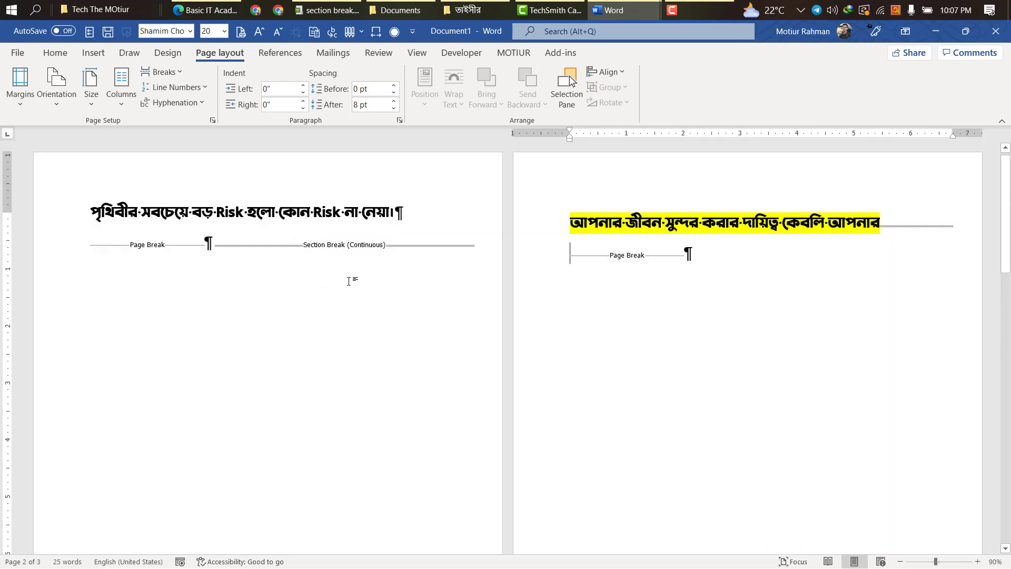
# Examine the header section labels on the second and third pages, then return to the body text.
pyautogui.scroll(-3, 350, 279)
pyautogui.doubleClick(395, 178)
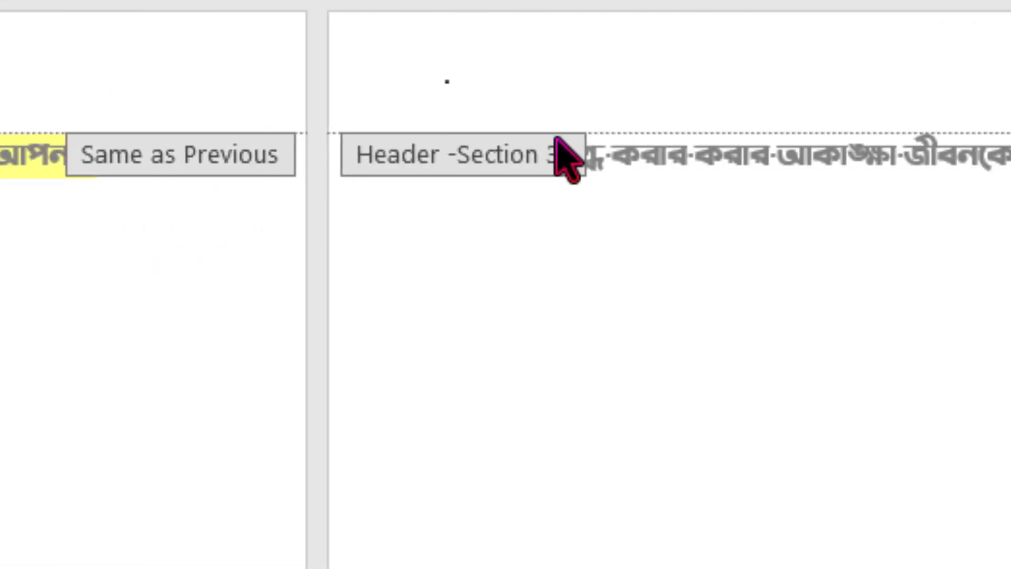
pyautogui.doubleClick(237, 225)
pyautogui.moveTo(214, 195); pyautogui.dragTo(520, 196)
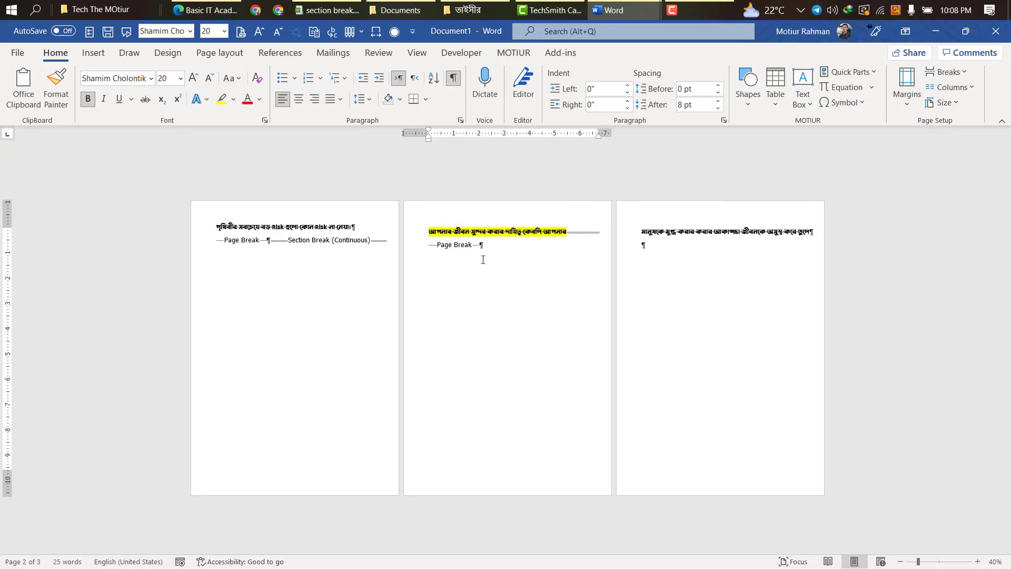
# Set only the second page's section to landscape orientation in the page setup.
pyautogui.click(432, 231)
pyautogui.moveTo(10, 231)
pyautogui.mouseDown()
pyautogui.moveTo(8, 298)
pyautogui.moveTo(7, 267)
pyautogui.moveTo(21, 282)
pyautogui.moveTo(25, 344)
pyautogui.moveTo(23, 230)
pyautogui.mouseUp()
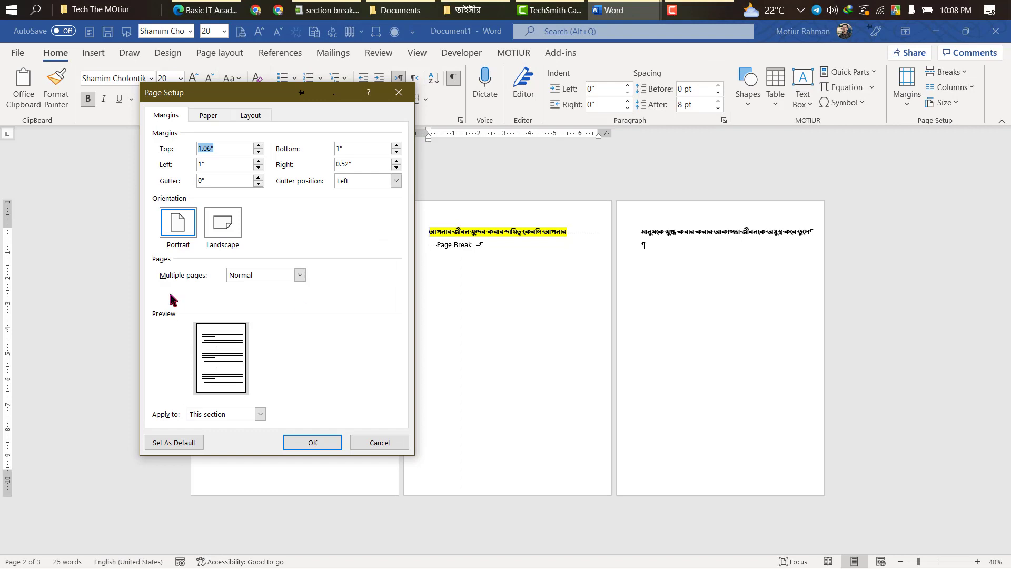
pyautogui.click(222, 223)
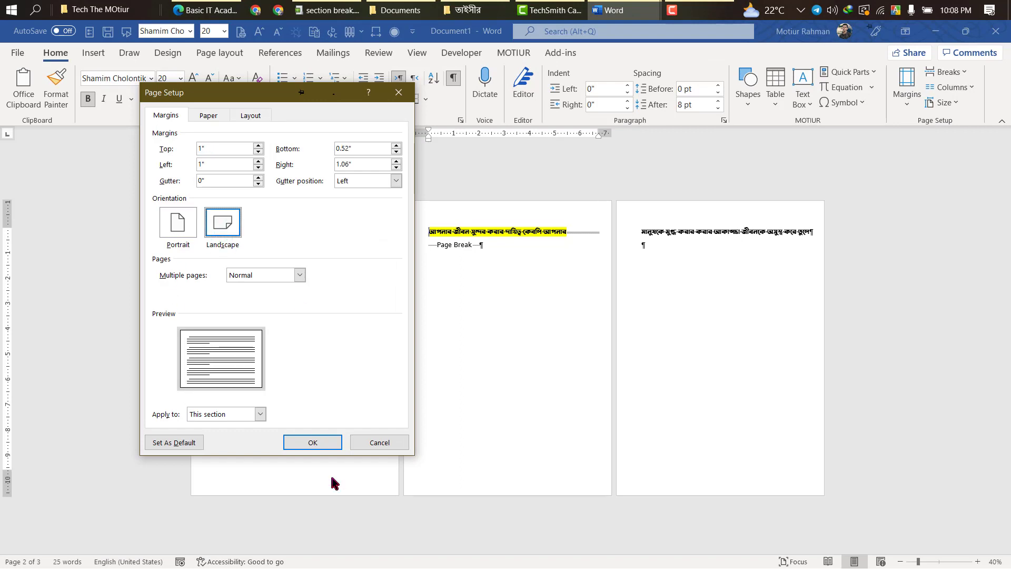
pyautogui.click(316, 446)
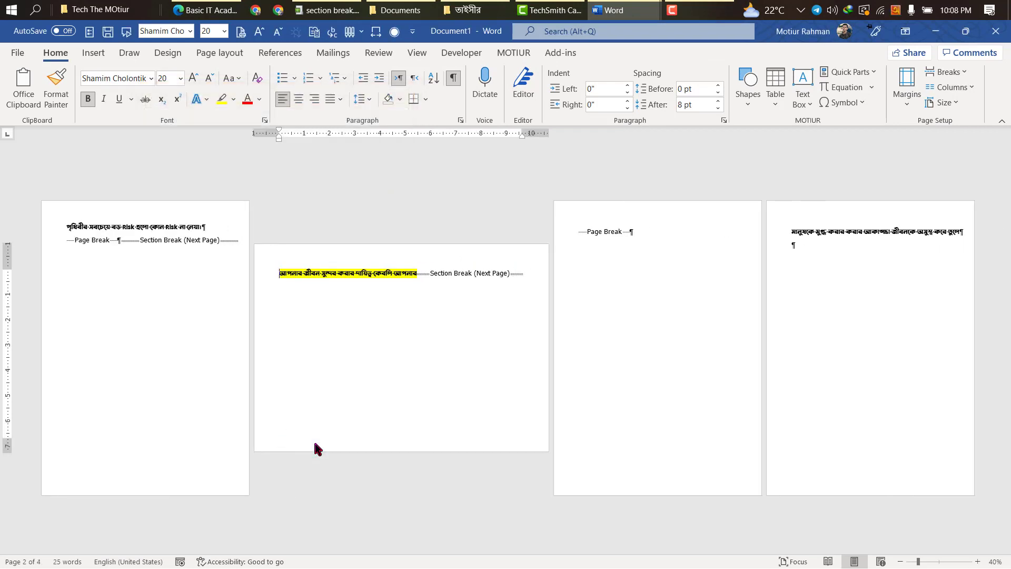
# Select and delete the leftover page break on the page following the landscape section.
pyautogui.click(589, 243)
pyautogui.doubleClick(585, 233)
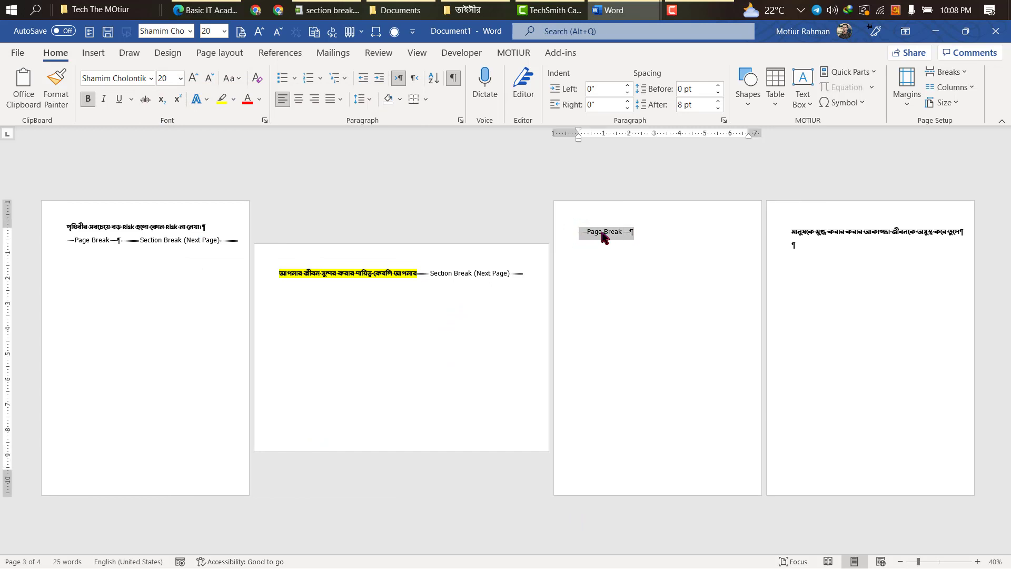
pyautogui.click(684, 234)
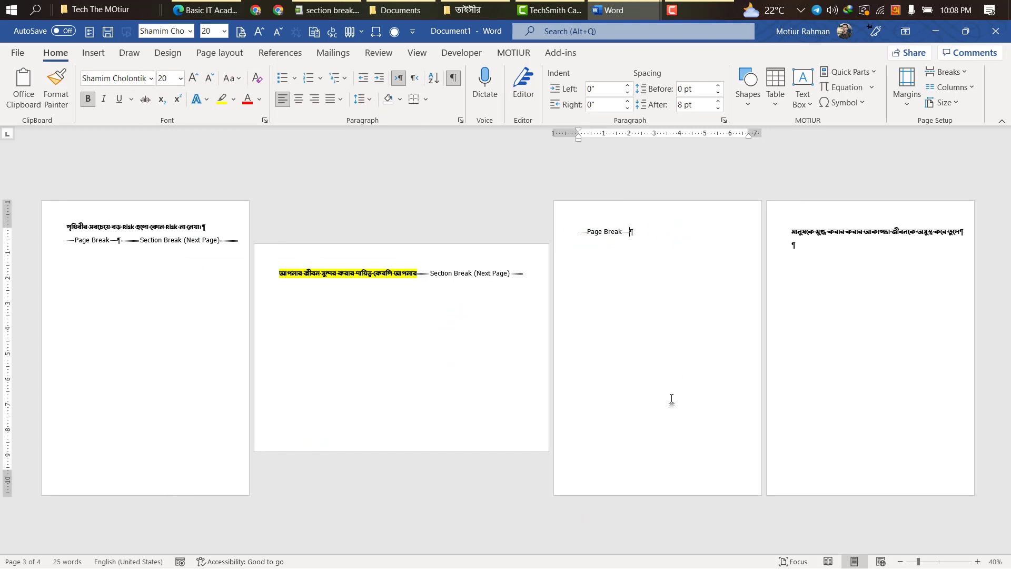
pyautogui.click(559, 238)
pyautogui.press('Delete')
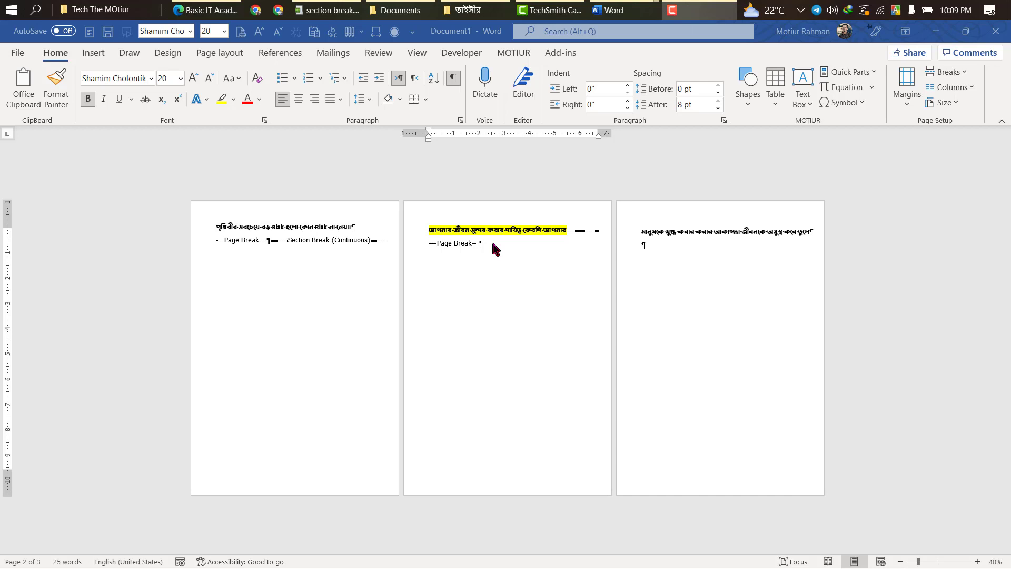
# Review the first and third pages' text and the page break under the second page's highlighted line.
pyautogui.moveTo(372, 225); pyautogui.dragTo(216, 227)
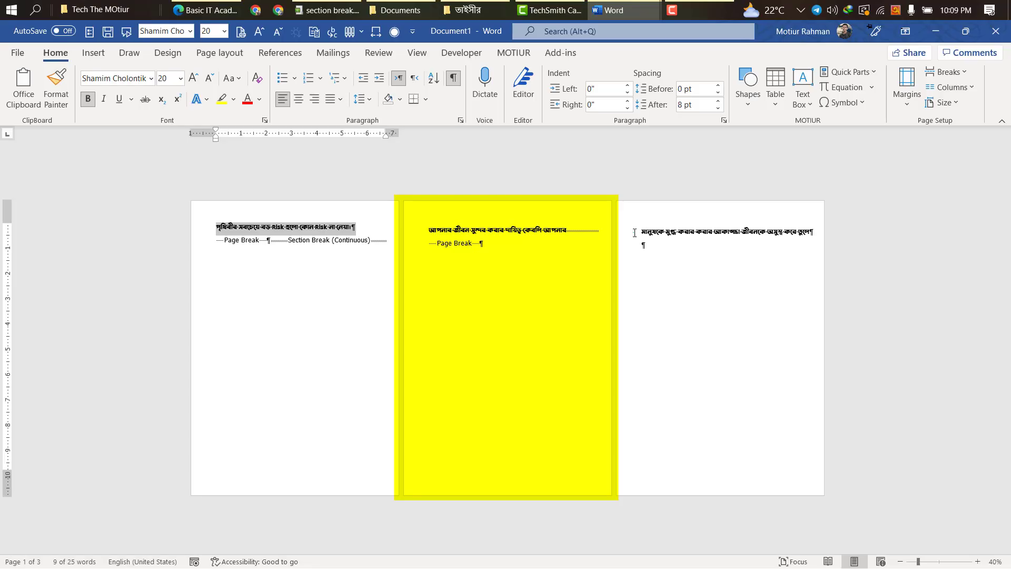
pyautogui.moveTo(634, 232); pyautogui.dragTo(815, 232)
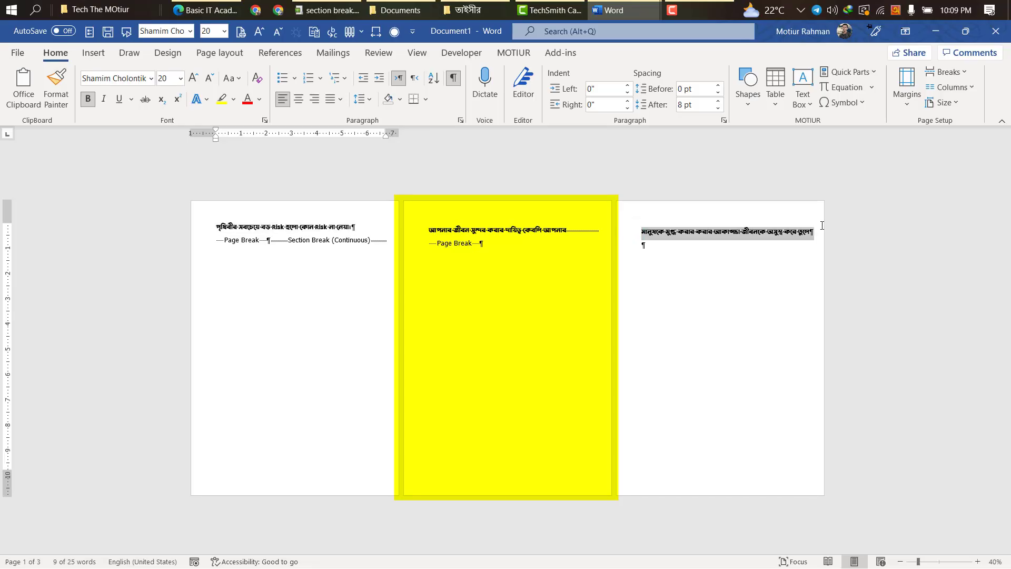
pyautogui.click(482, 238)
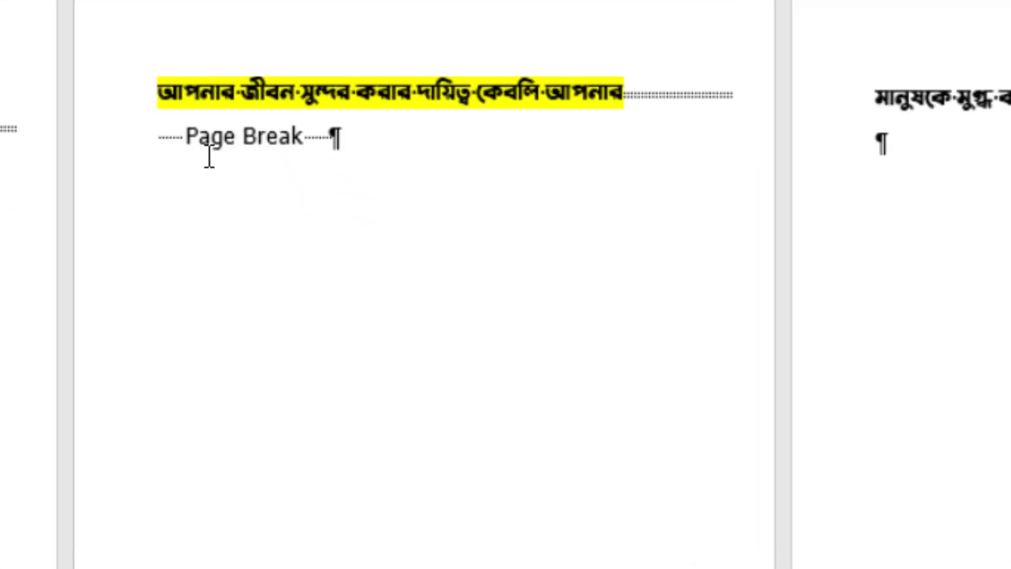
pyautogui.click(194, 167)
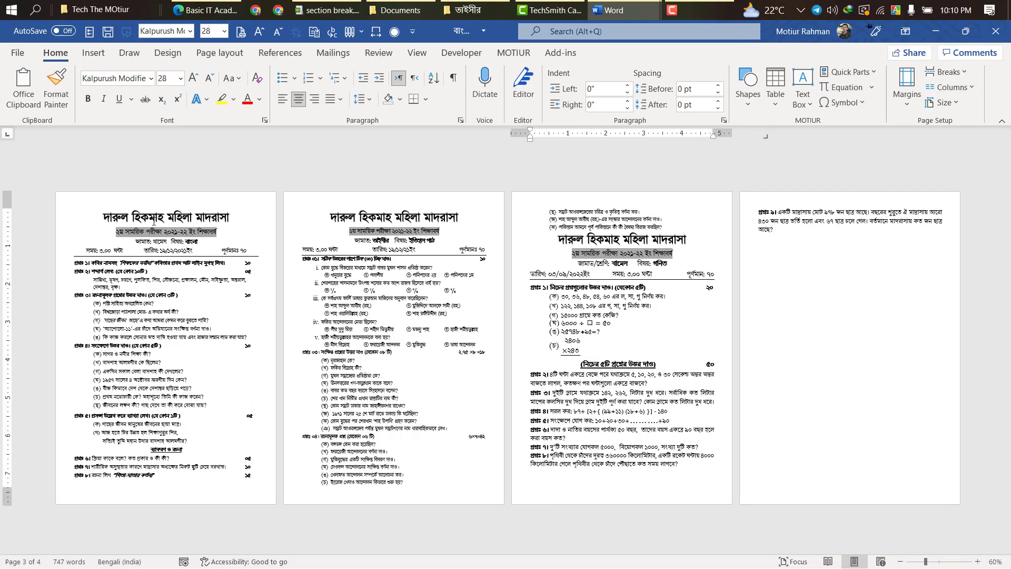
# Examine how the exam papers are spread over the document's four pages, from the first heading to the end of the third page.
pyautogui.click(146, 215)
pyautogui.click(395, 219)
pyautogui.click(661, 263)
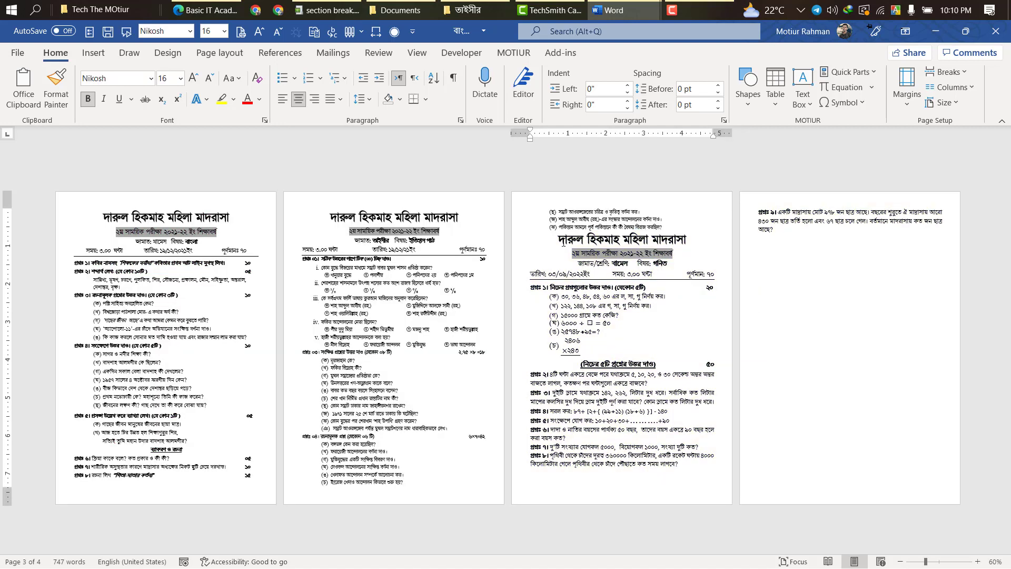
pyautogui.moveTo(550, 206); pyautogui.dragTo(688, 467)
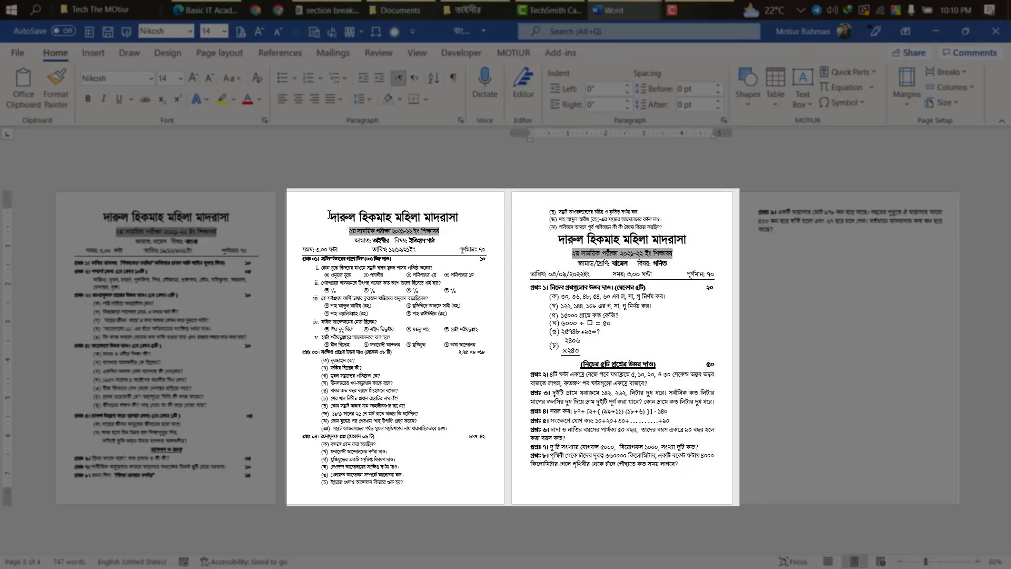
pyautogui.moveTo(330, 217); pyautogui.dragTo(686, 468)
pyautogui.click(686, 467)
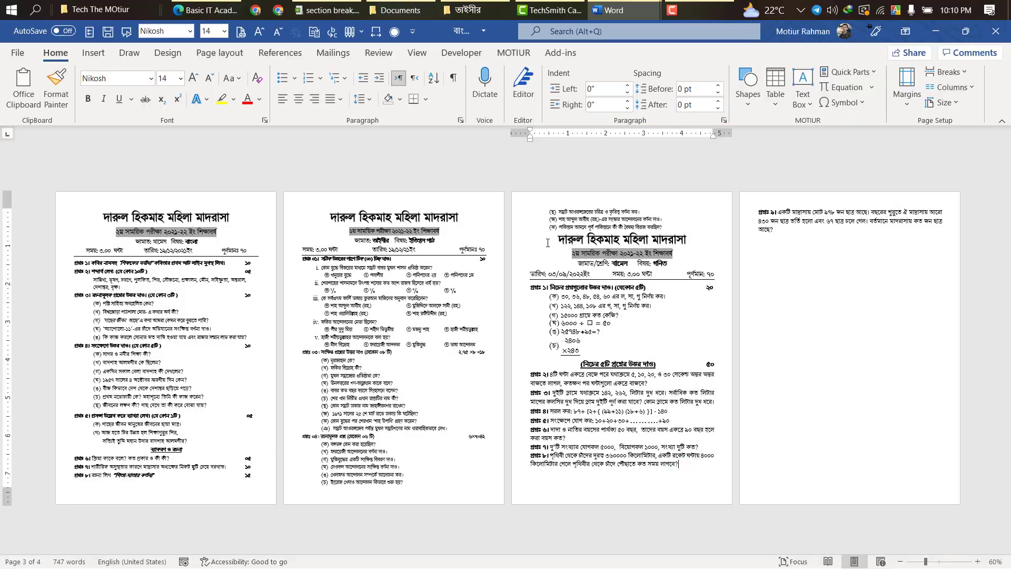
# Insert a page break before the third exam paper's heading and show the formatting marks.
pyautogui.click(548, 243)
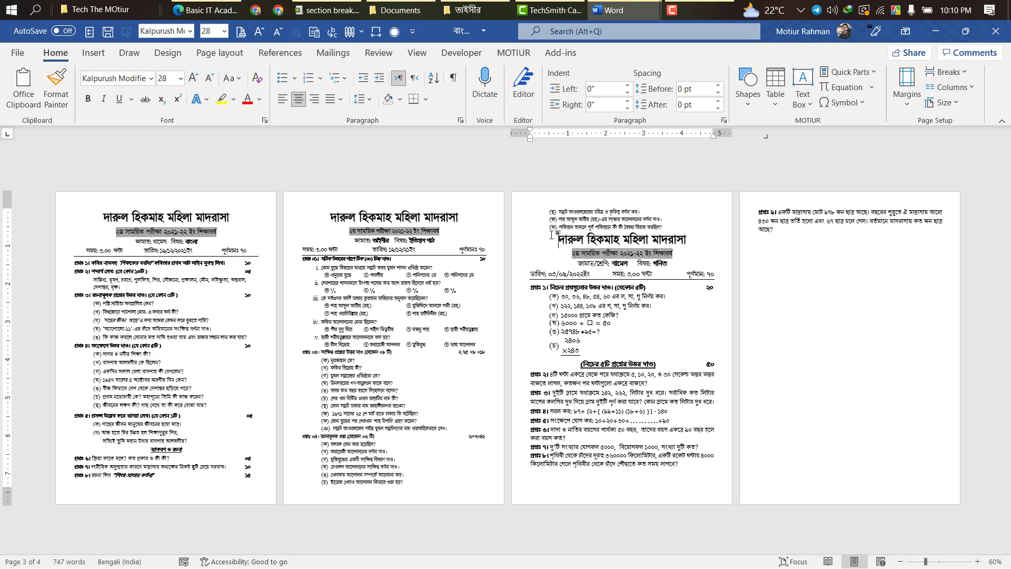
pyautogui.click(552, 237)
pyautogui.hotkey('ctrl', 'Return')
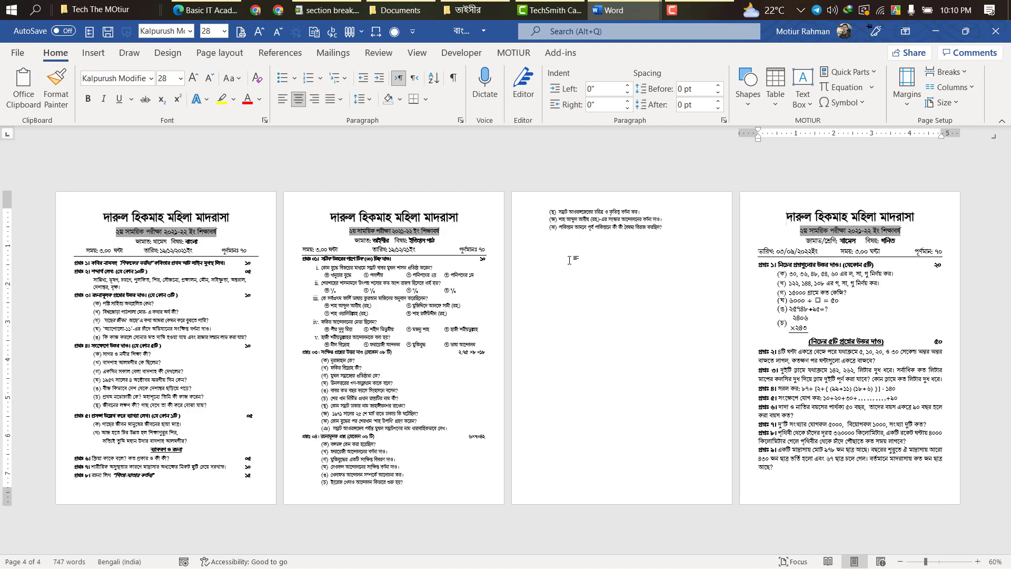
pyautogui.click(453, 78)
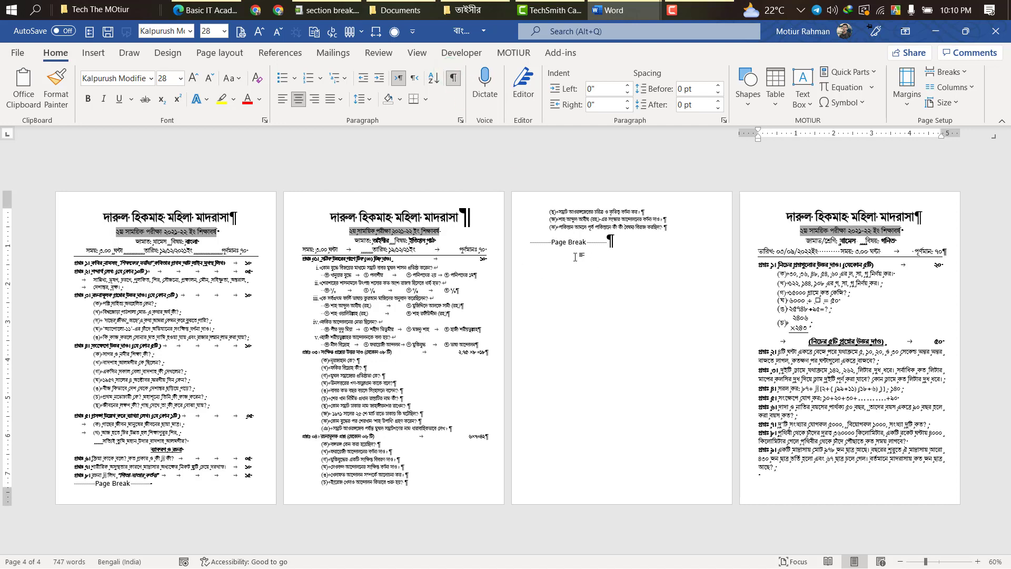
# Examine the extent of the second exam paper, from its heading to its last questions on the third page.
pyautogui.click(577, 214)
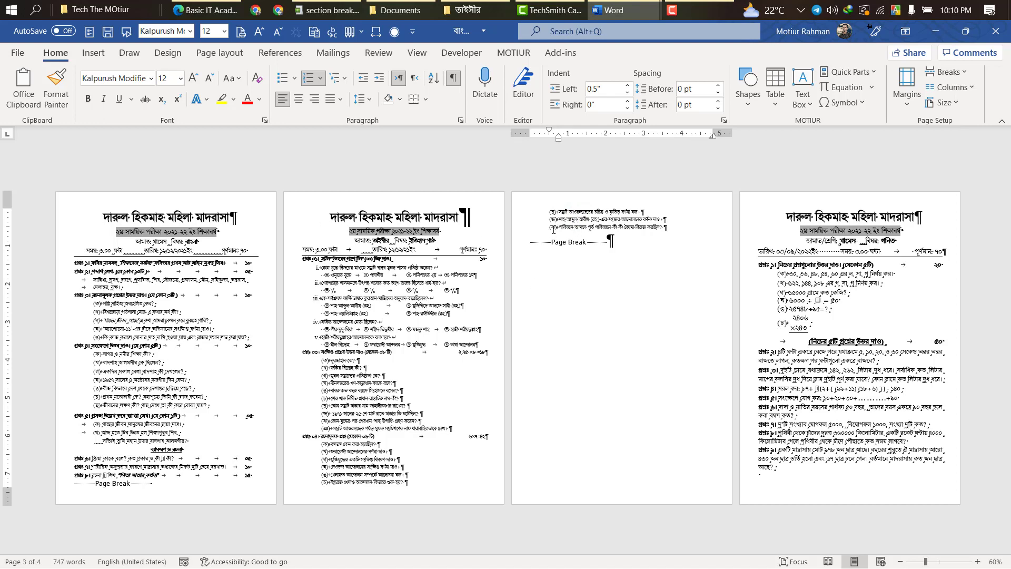
pyautogui.moveTo(549, 209); pyautogui.dragTo(644, 233)
pyautogui.click(609, 247)
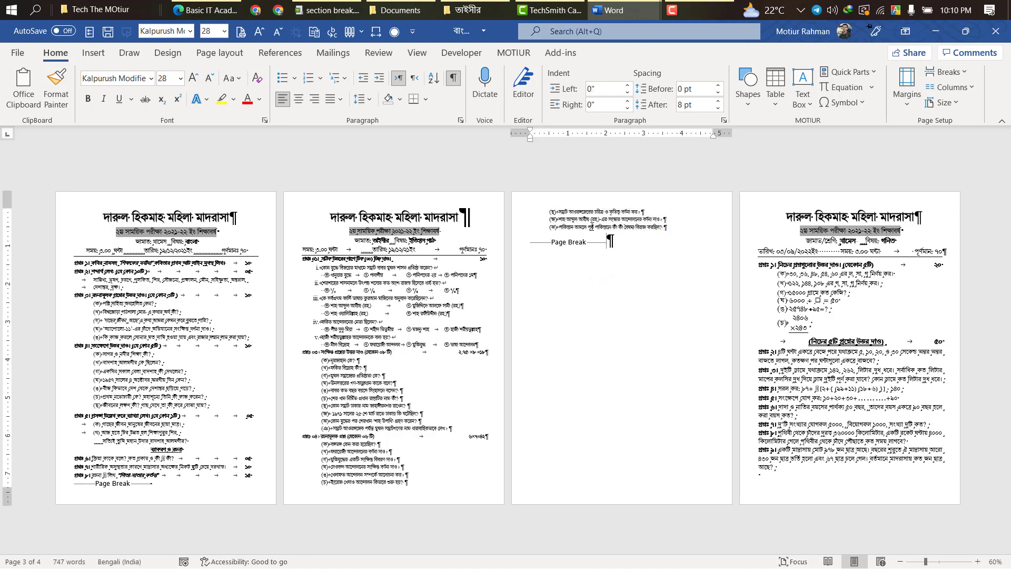
pyautogui.moveTo(562, 241); pyautogui.dragTo(351, 212)
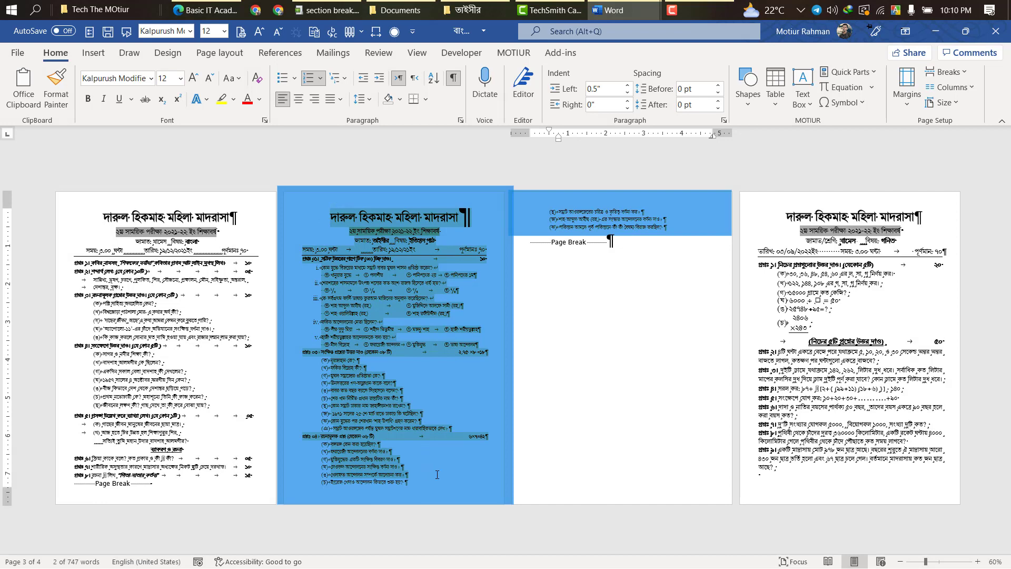
pyautogui.click(420, 471)
pyautogui.click(671, 230)
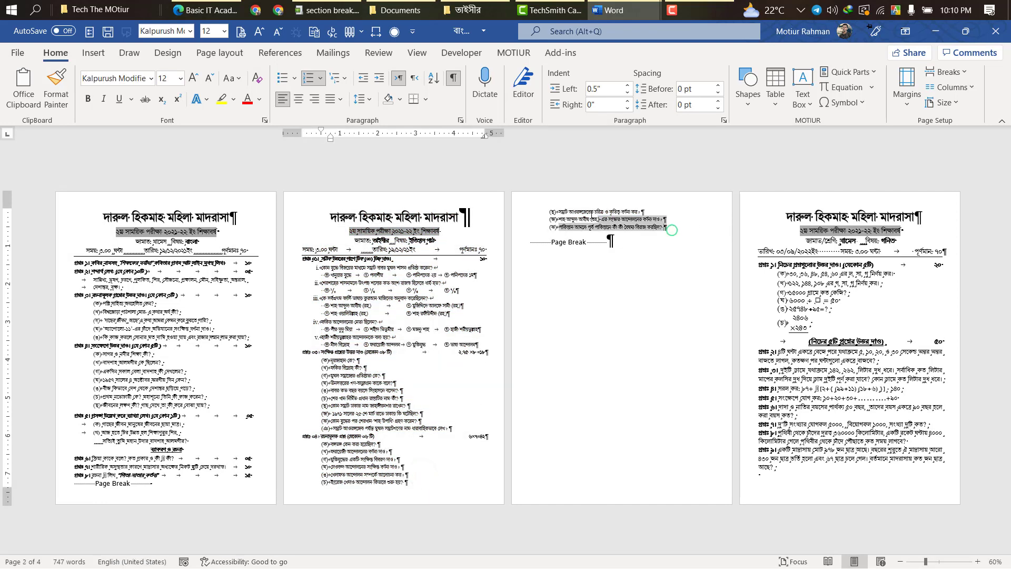
pyautogui.click(373, 383)
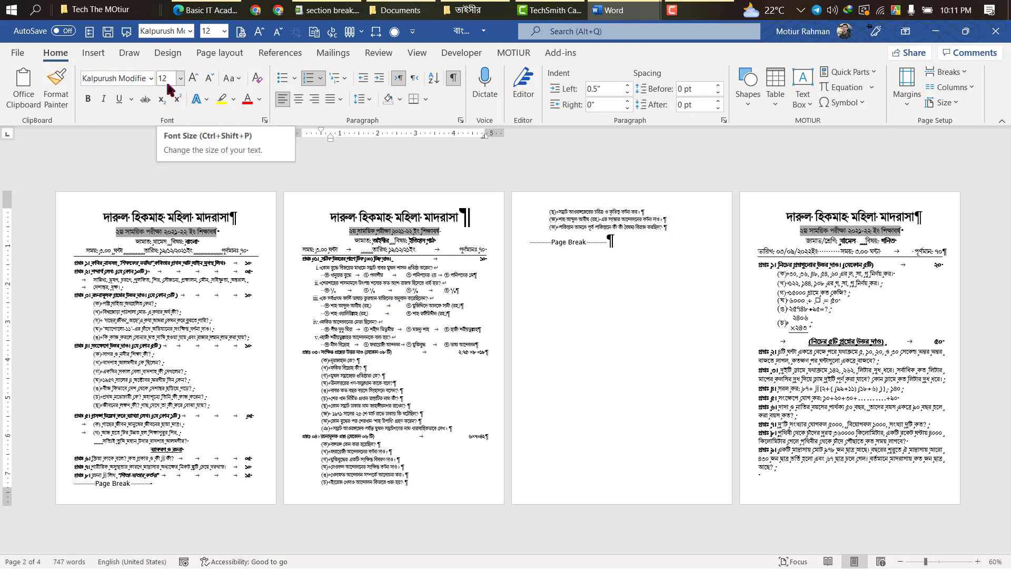
# Insert a continuous section break before the second exam paper's heading.
pyautogui.click(319, 216)
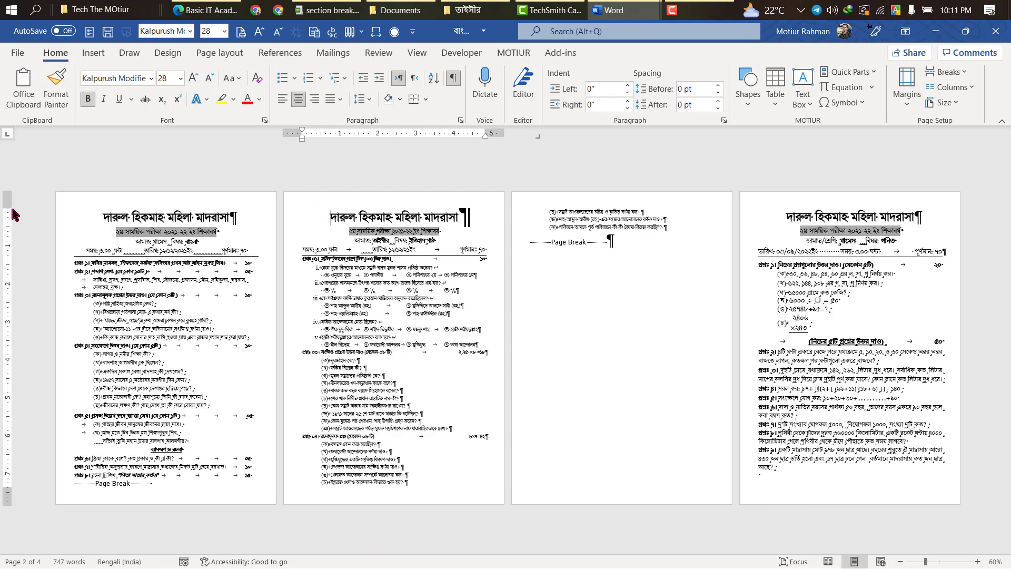
pyautogui.moveTo(6, 208); pyautogui.dragTo(1, 275)
pyautogui.click(219, 56)
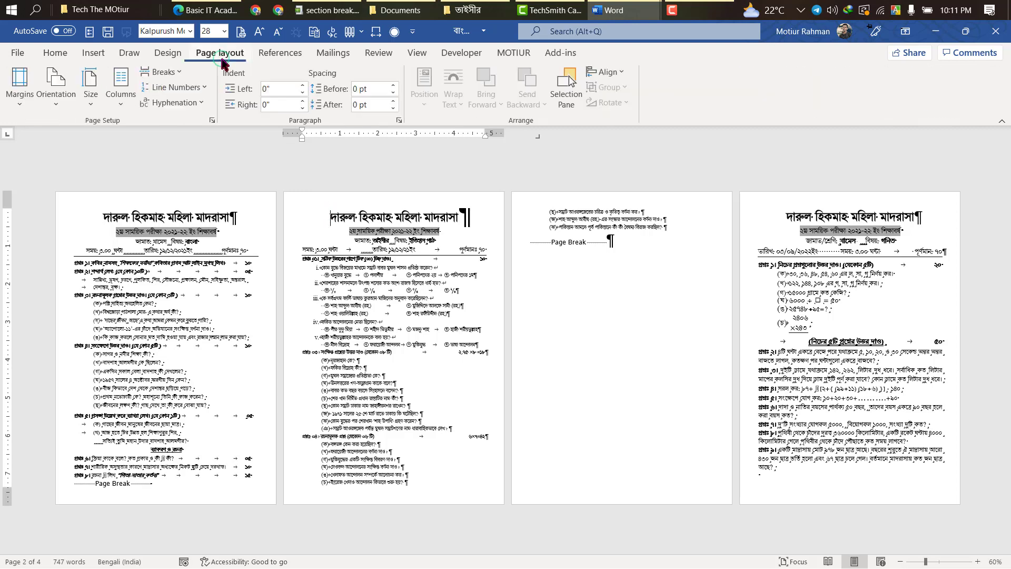
pyautogui.click(162, 71)
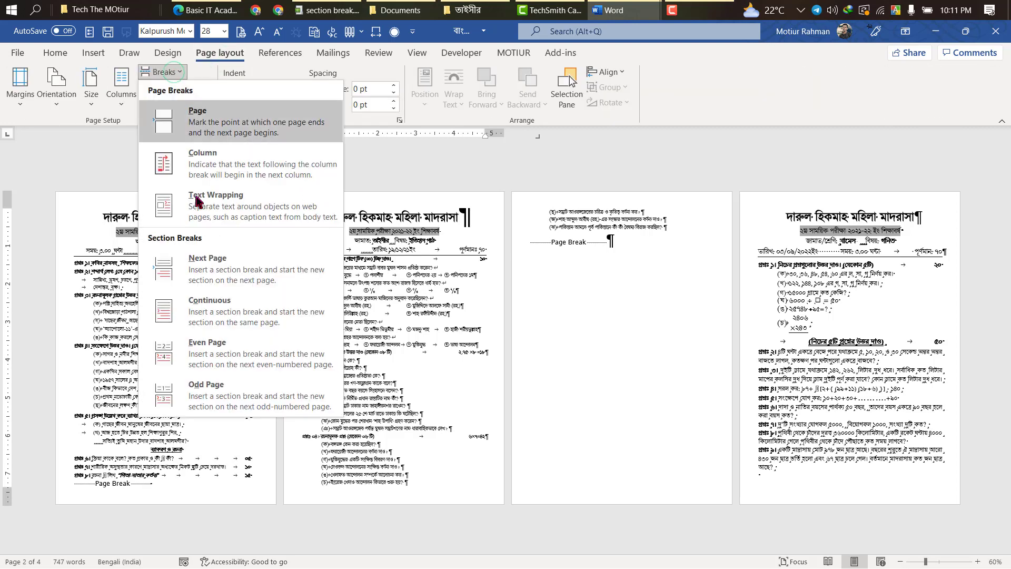
pyautogui.click(221, 311)
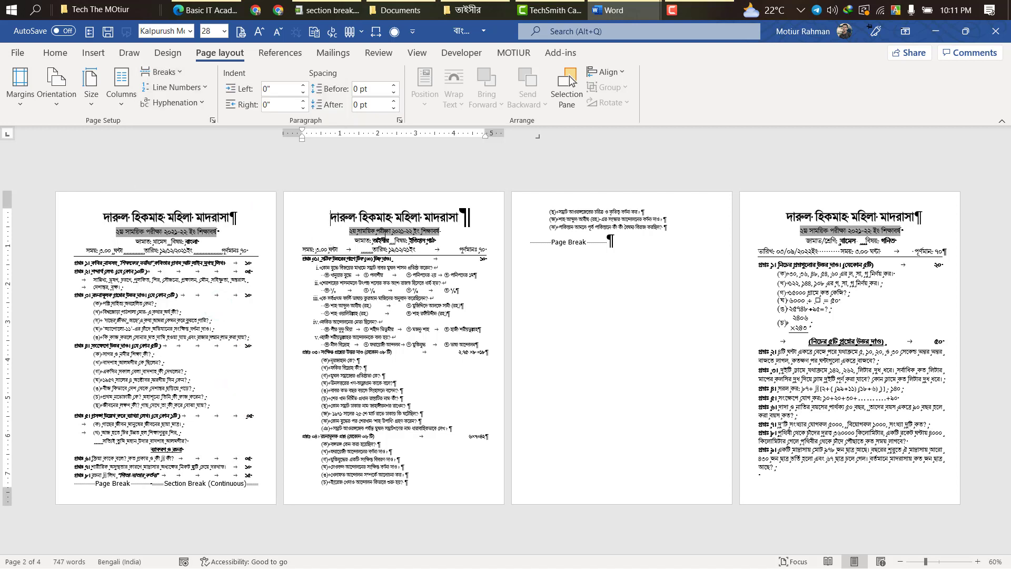
# Insert a continuous section break after the last question on the third page and try to delete the empty numbered line below it.
pyautogui.click(665, 220)
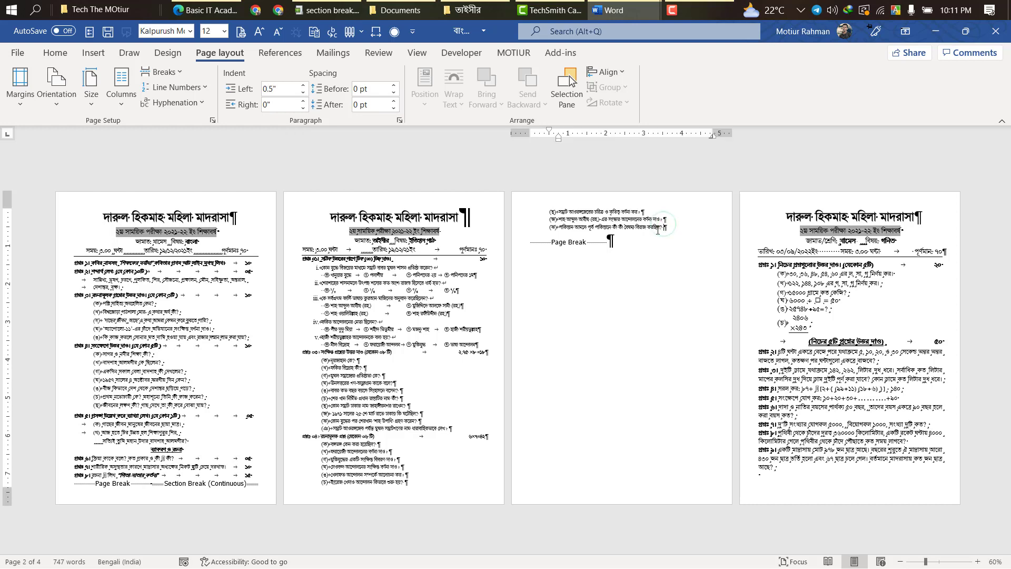
pyautogui.click(163, 72)
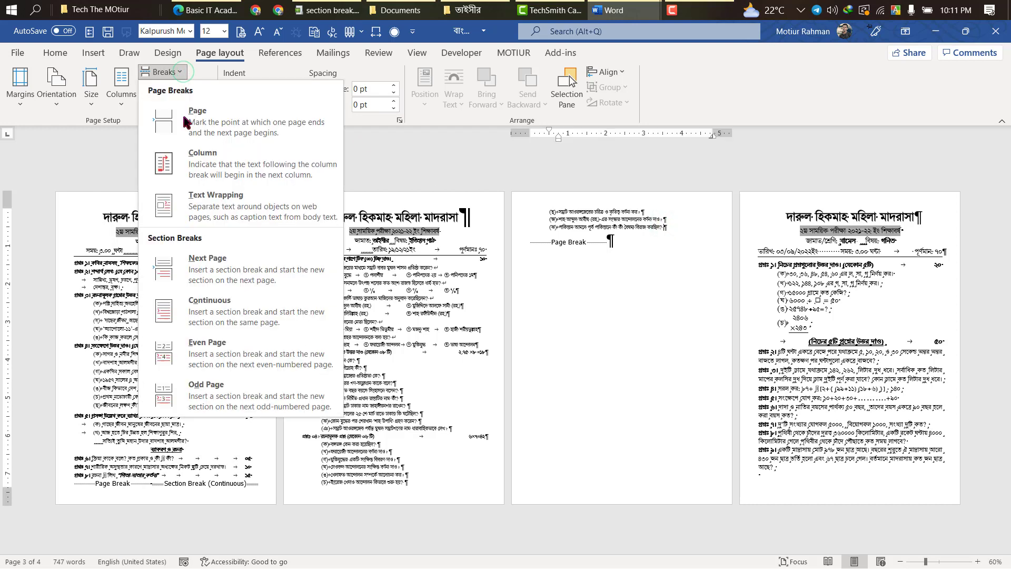
pyautogui.click(217, 311)
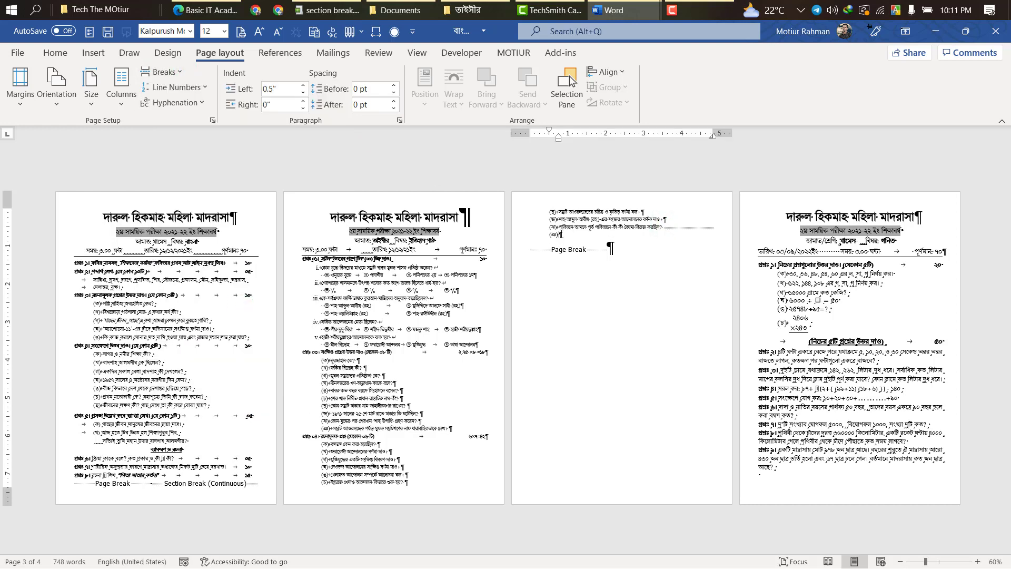
pyautogui.click(510, 238)
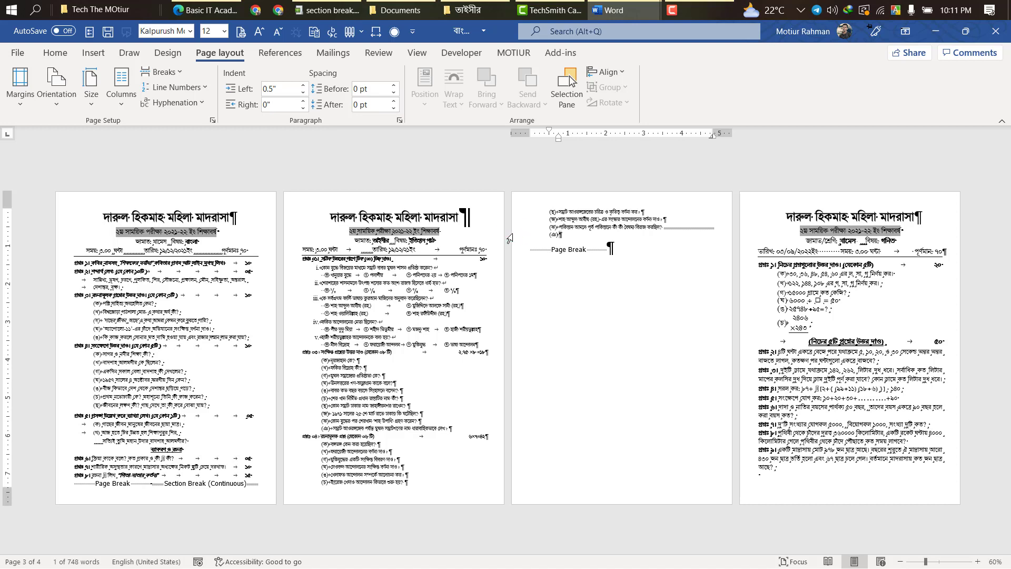
pyautogui.press('Delete')
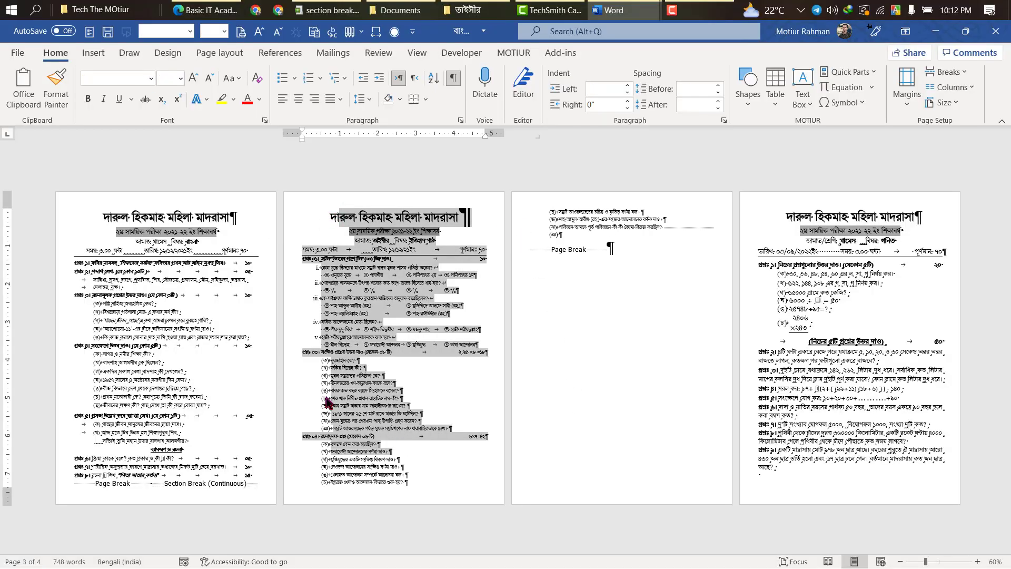
pyautogui.click(887, 318)
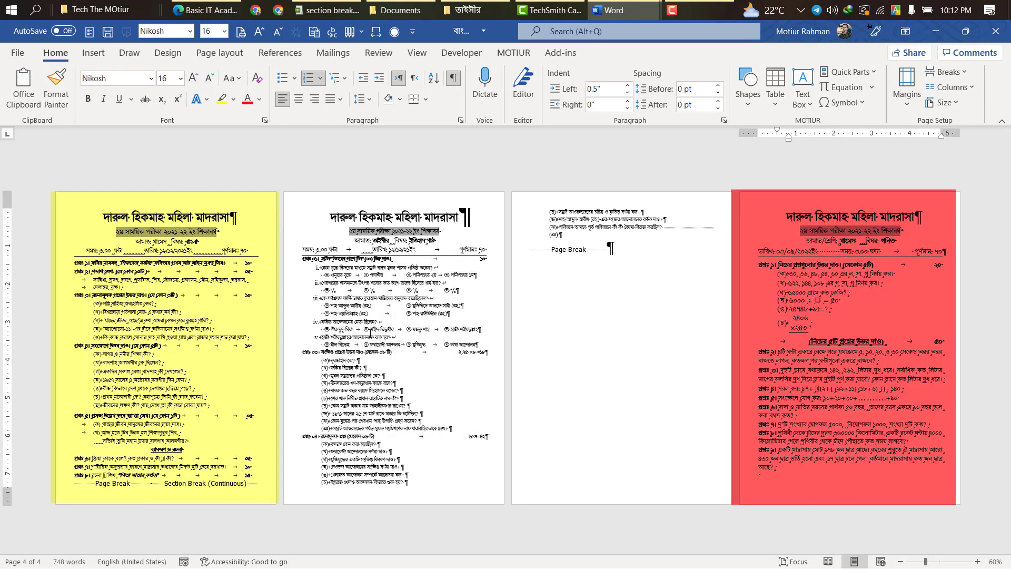
# Reduce the top and bottom margins of the second exam paper's section and delete the empty numbered line after its last question.
pyautogui.click(349, 203)
pyautogui.moveTo(8, 208); pyautogui.dragTo(9, 195)
pyautogui.moveTo(9, 490); pyautogui.dragTo(14, 504)
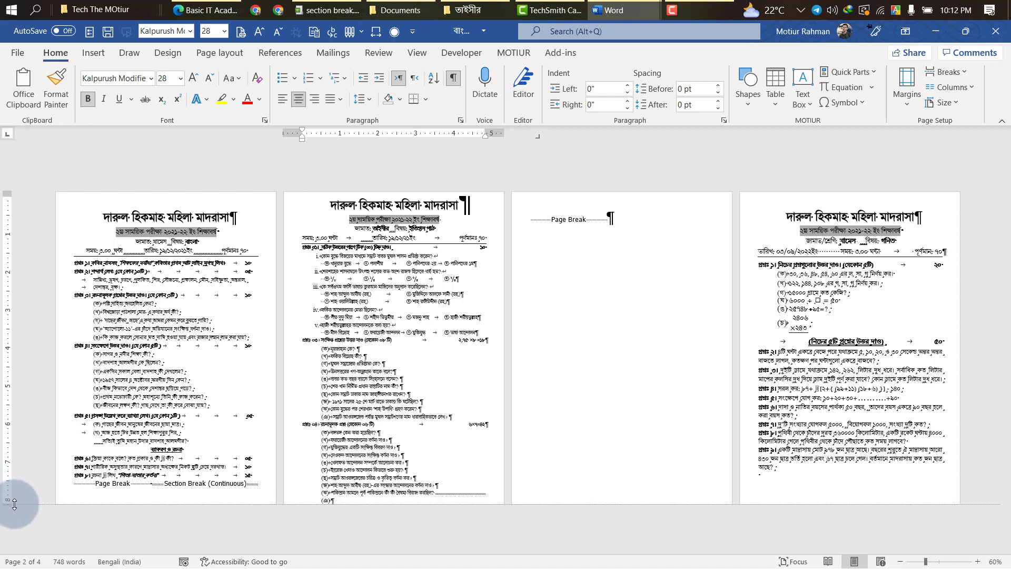
pyautogui.moveTo(14, 504); pyautogui.dragTo(14, 504)
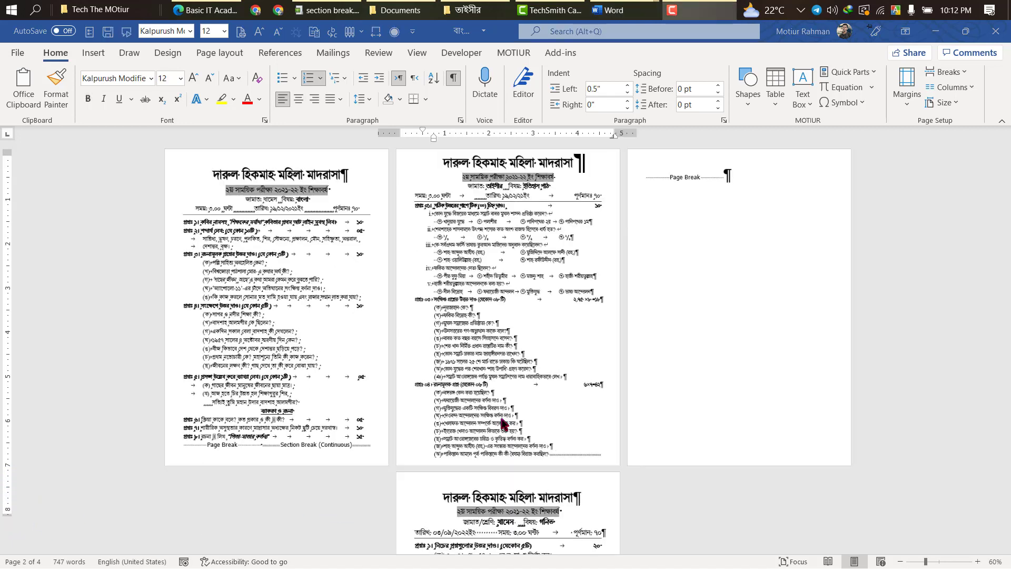
pyautogui.scroll(-2, 504, 425)
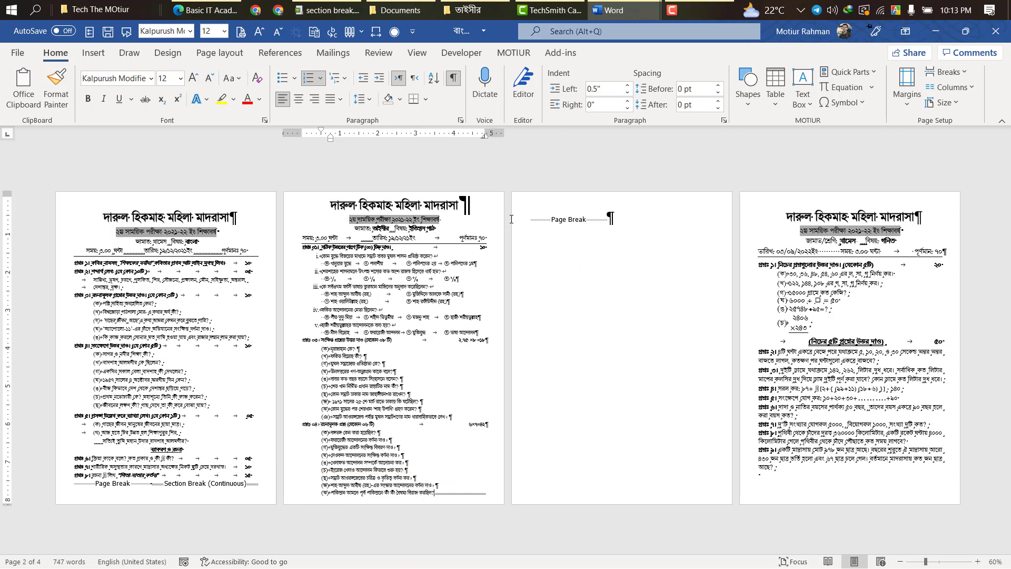
pyautogui.press('Delete')
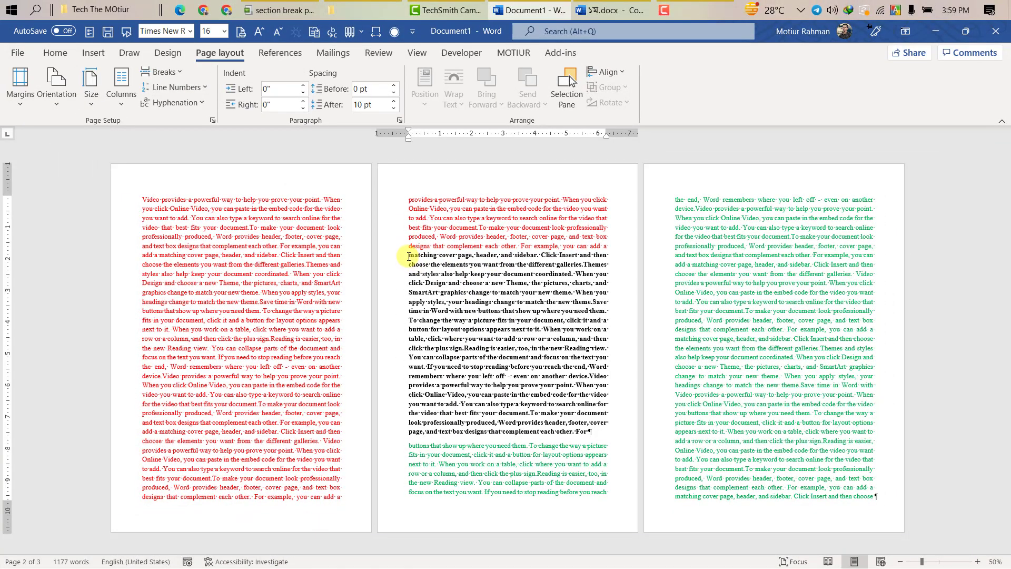
# Insert a page break after the bold black text on the second page.
pyautogui.moveTo(409, 256); pyautogui.dragTo(597, 430)
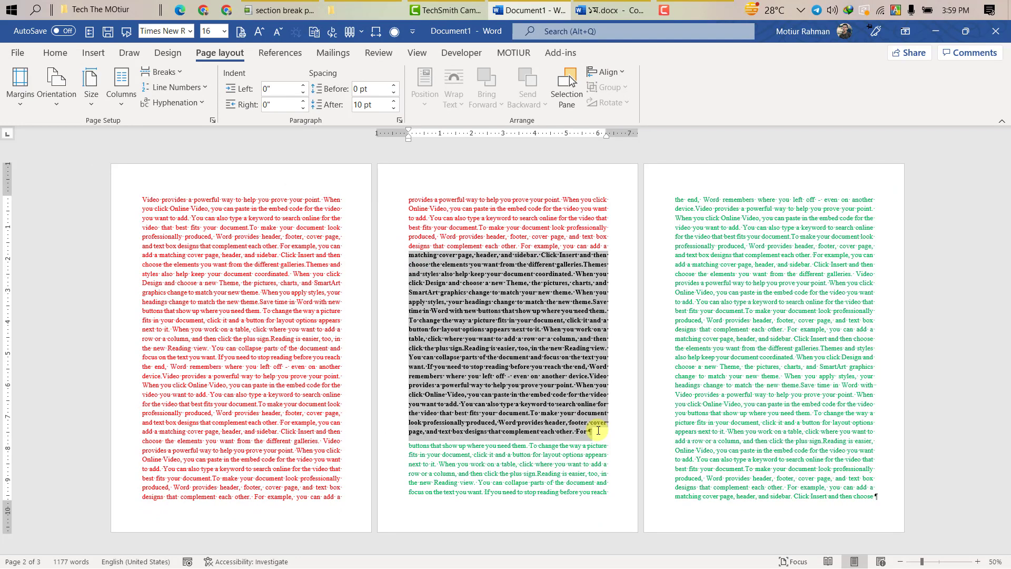
pyautogui.click(595, 431)
pyautogui.click(162, 72)
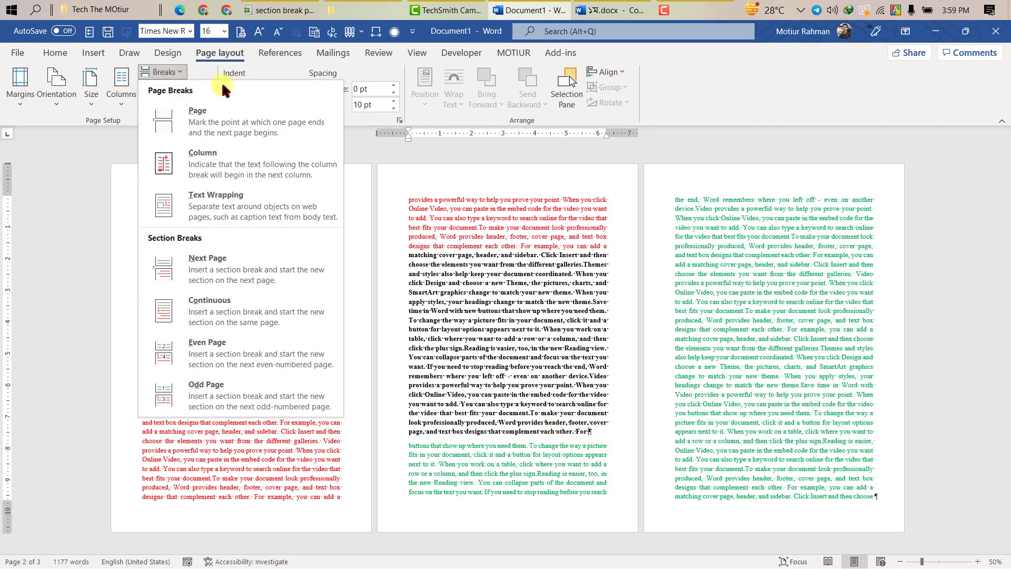
pyautogui.click(204, 121)
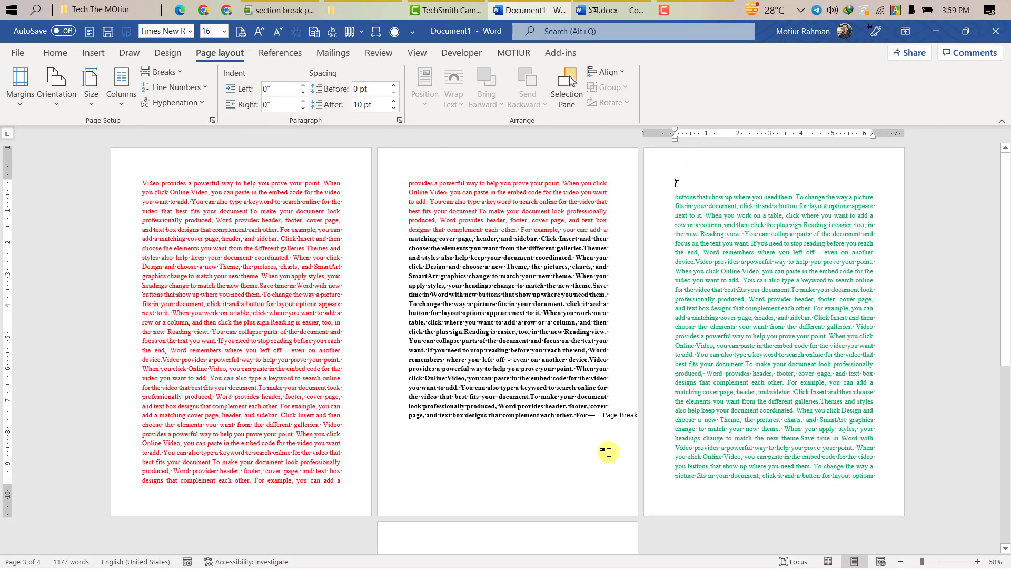
# Insert a Next Page section break after the bold black text and move the break onto its own line.
pyautogui.click(677, 185)
pyautogui.click(162, 72)
pyautogui.click(240, 308)
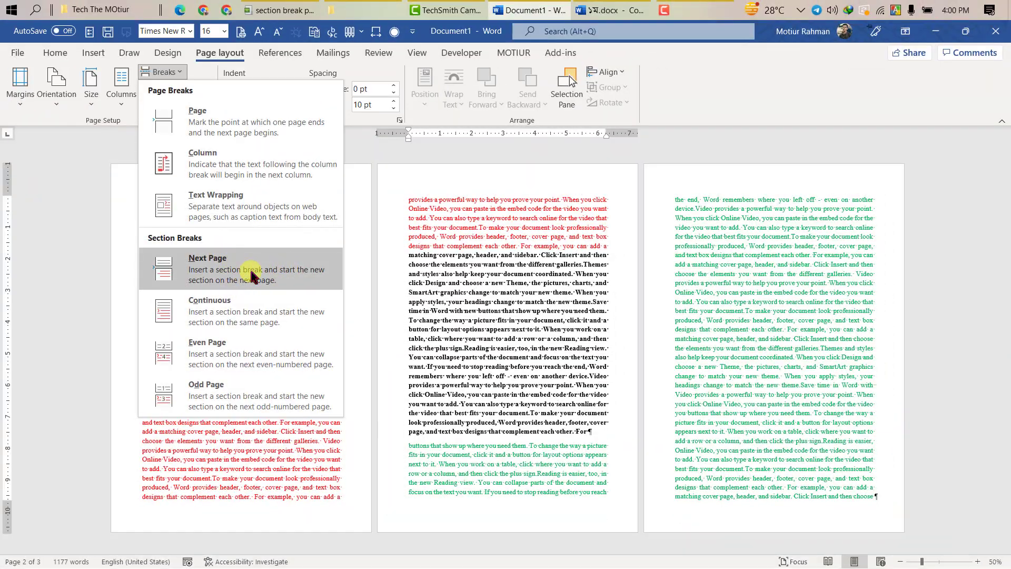
pyautogui.click(253, 274)
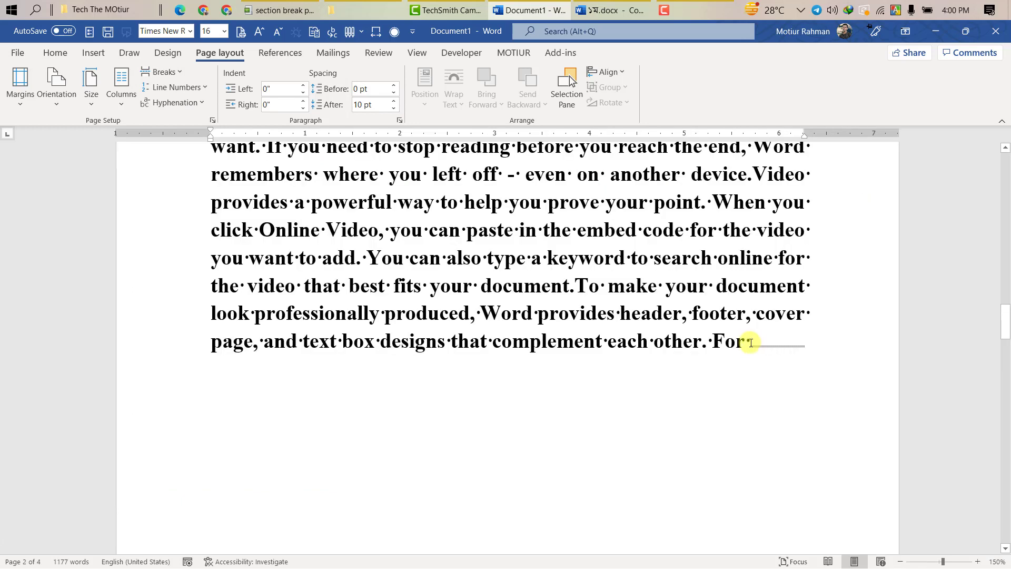
pyautogui.click(747, 344)
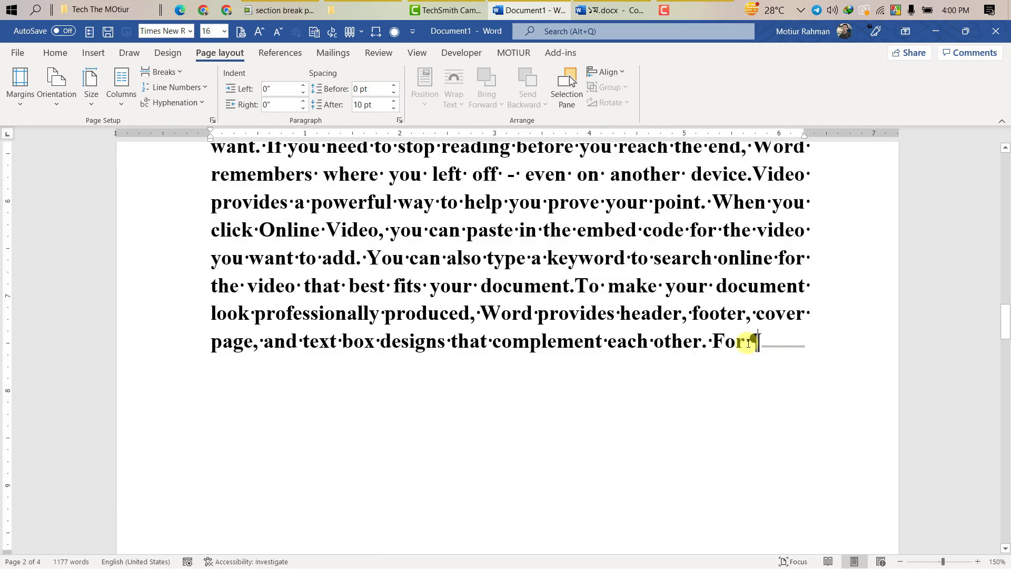
pyautogui.press('Return')
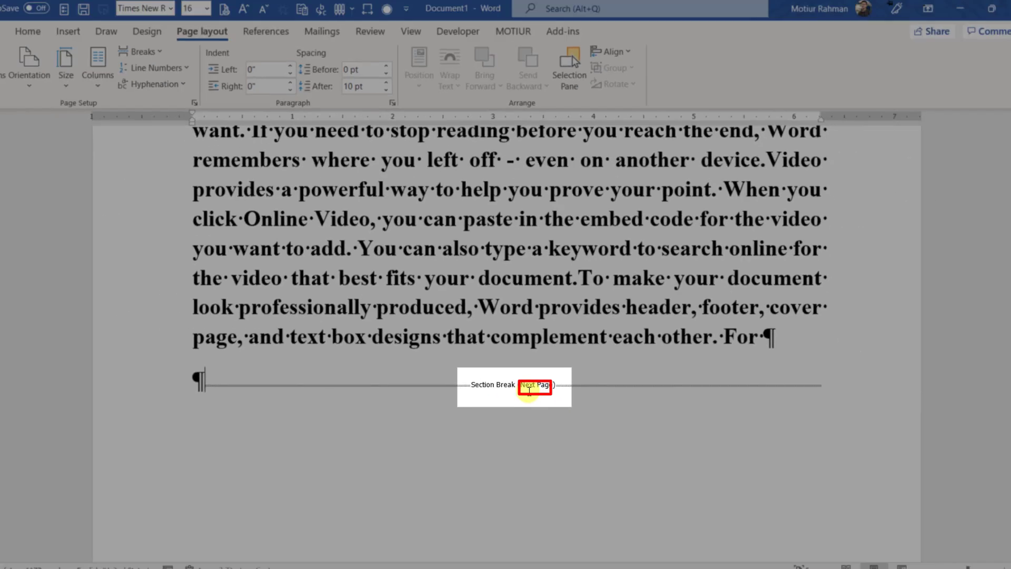
# Delete the empty paragraph above the green text at the start of the third page.
pyautogui.scroll(-9, 489, 378)
pyautogui.scroll(4, 488, 358)
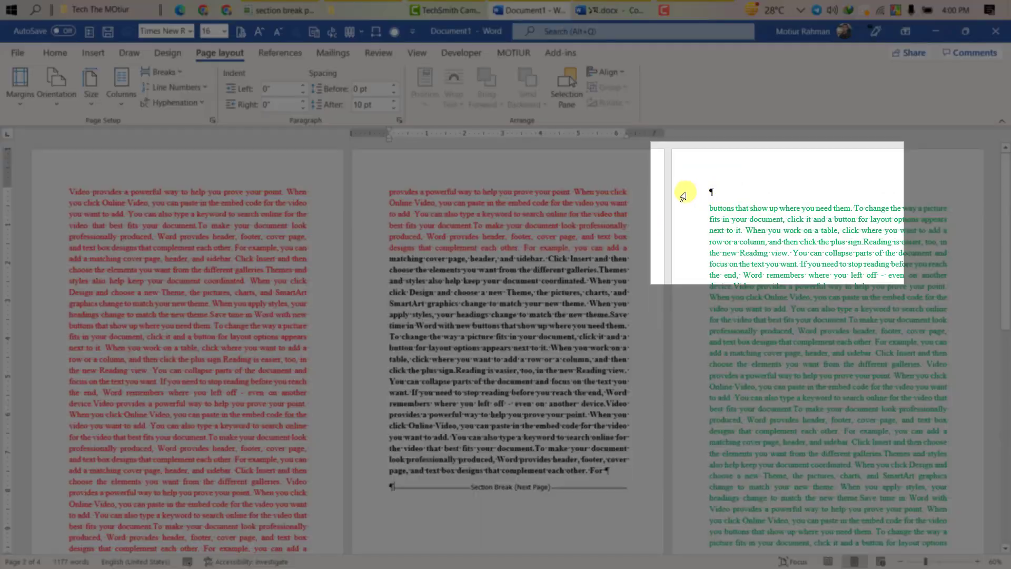
pyautogui.click(682, 194)
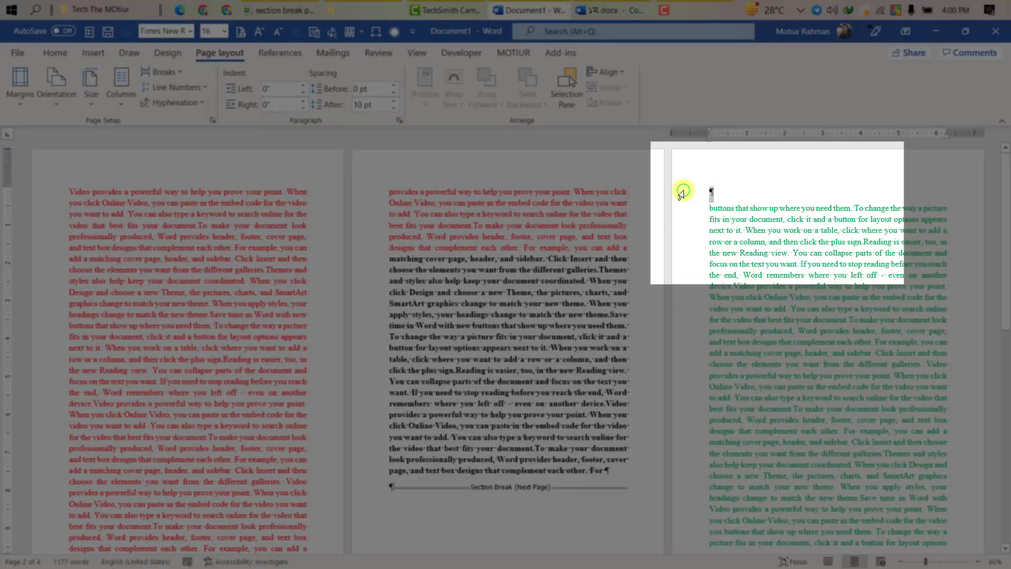
pyautogui.press('Delete')
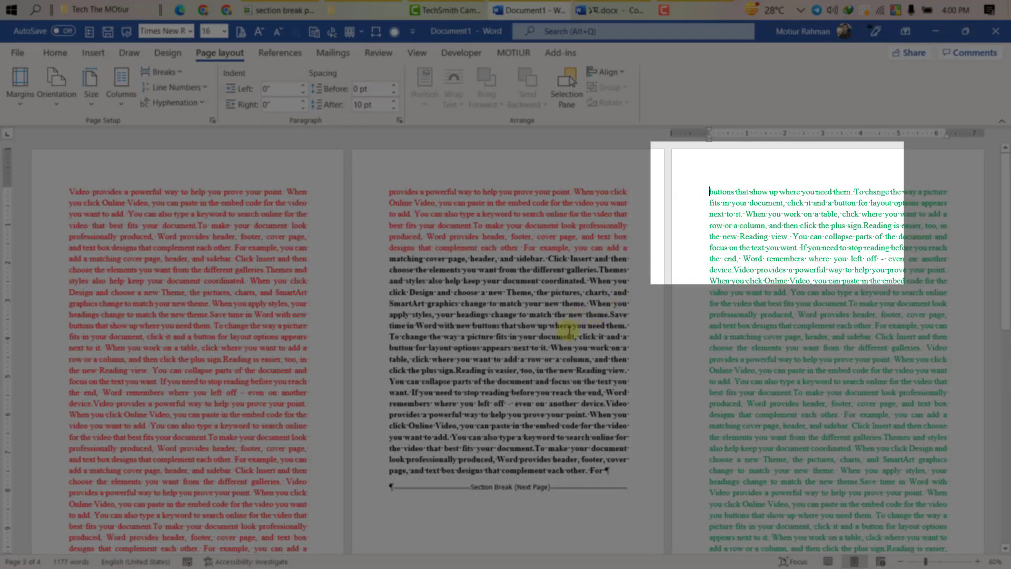
# Insert a Next Page section break before the bold black text, at "matching cover page" on the second page.
pyautogui.click(386, 259)
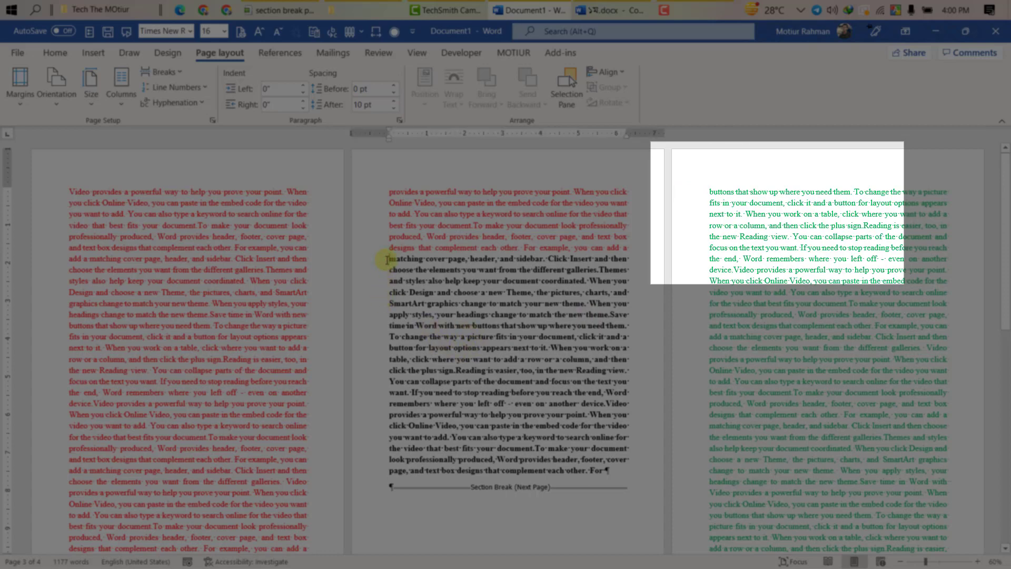
pyautogui.scroll(-1, 365, 257)
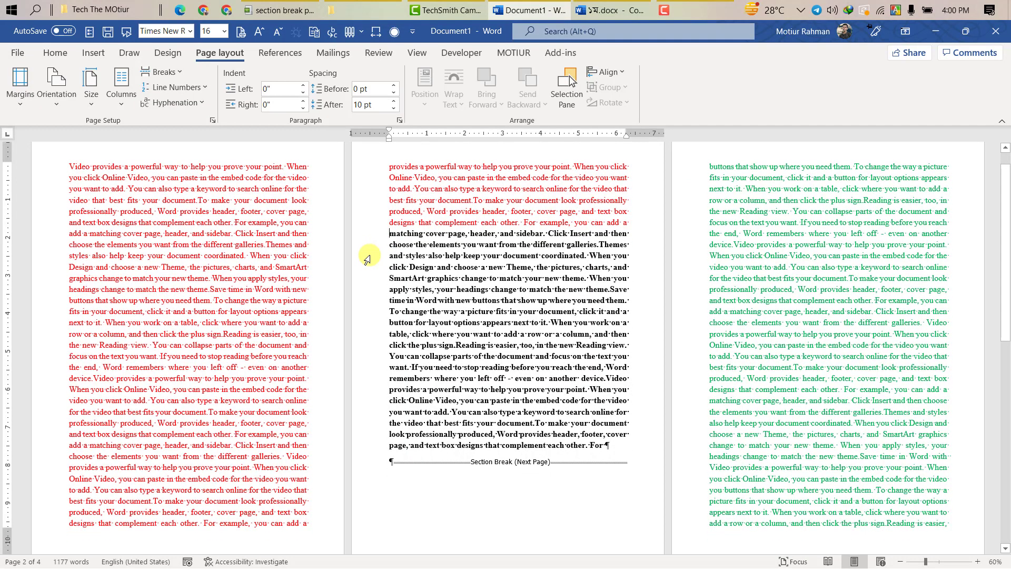
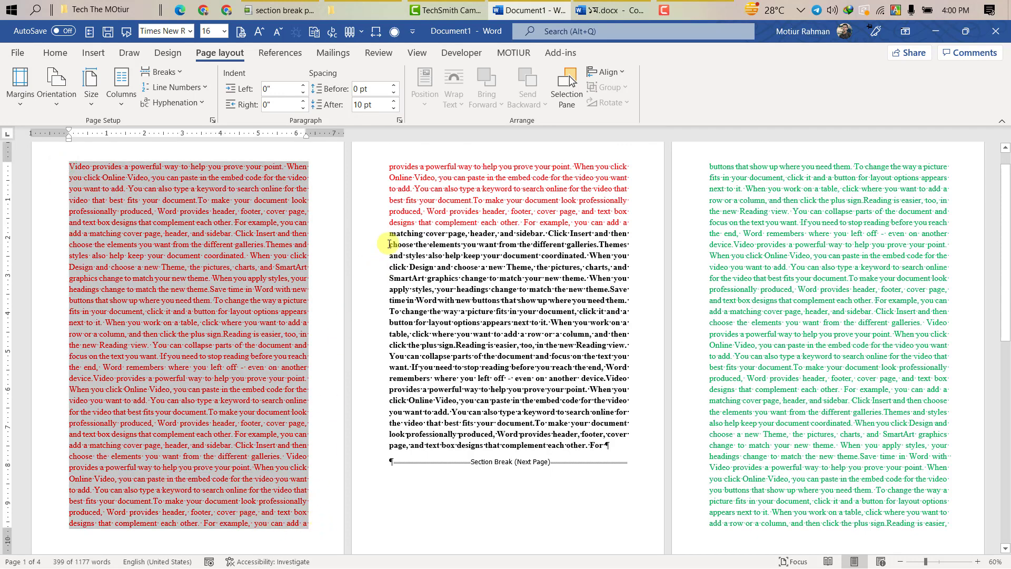
pyautogui.scroll(-2, 481, 343)
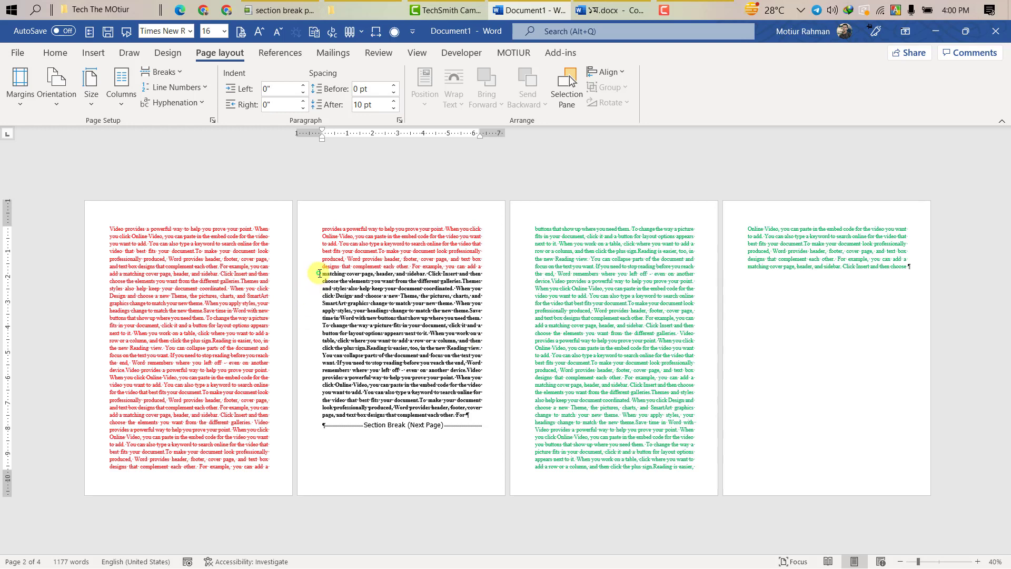
pyautogui.click(162, 74)
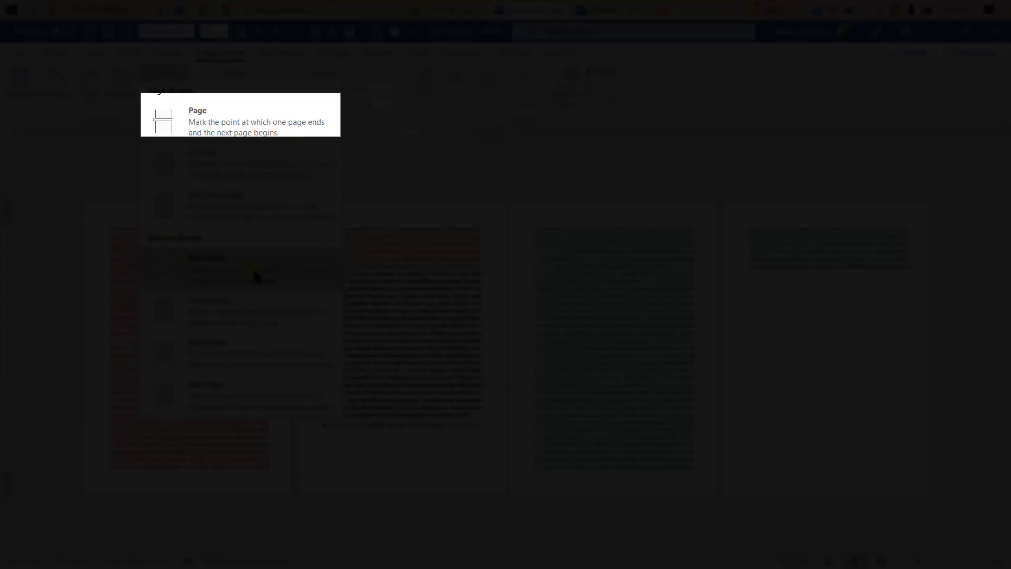
pyautogui.click(247, 273)
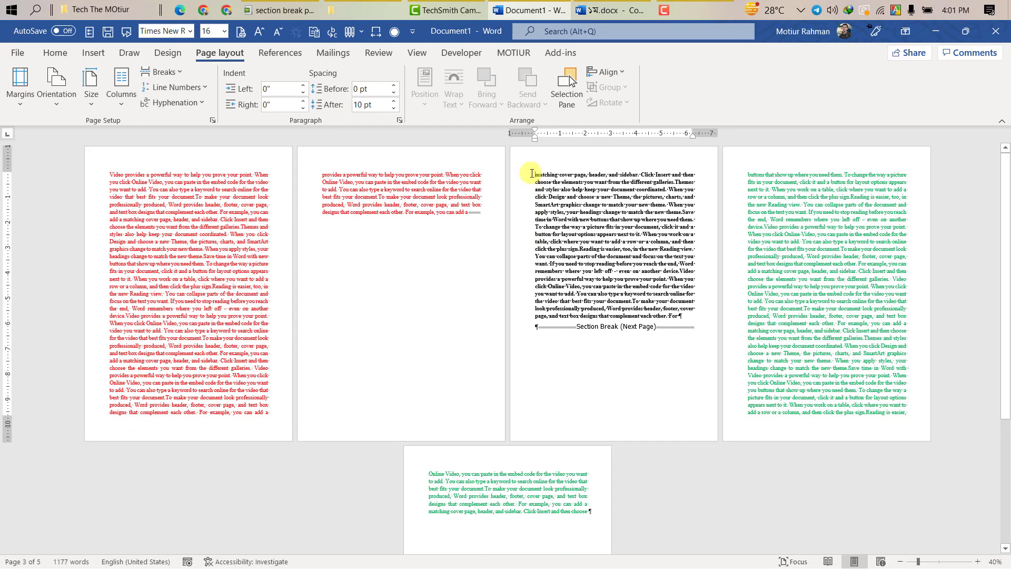
# Move the section break after the red text on the second page onto its own line.
pyautogui.keyDown('ctrl'); pyautogui.scroll(5, 484, 240); pyautogui.keyUp('ctrl')
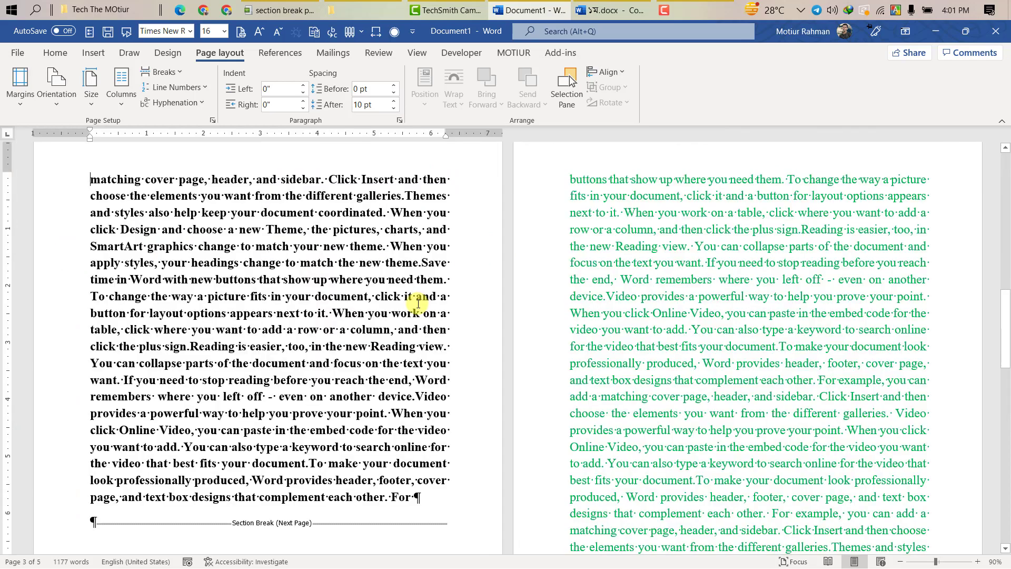
pyautogui.scroll(10, 375, 332)
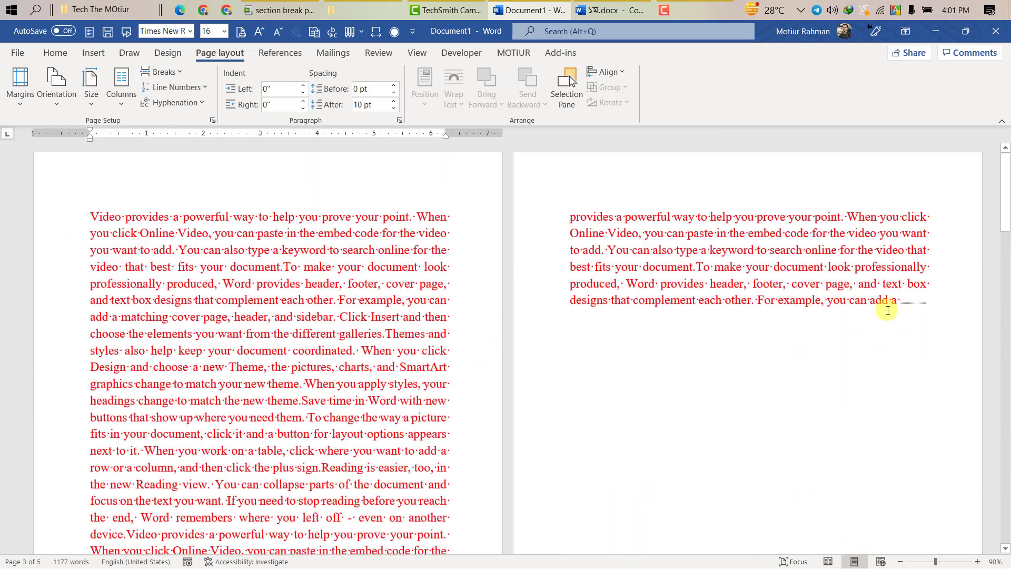
pyautogui.click(898, 301)
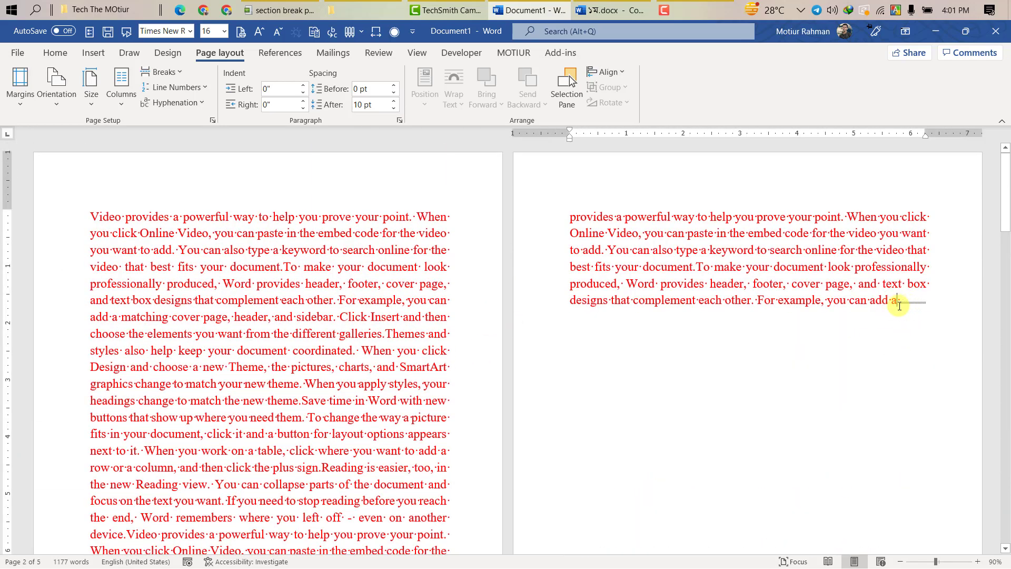
pyautogui.press('Return')
pyautogui.keyDown('ctrl'); pyautogui.scroll(1, 716, 342); pyautogui.keyUp('ctrl')
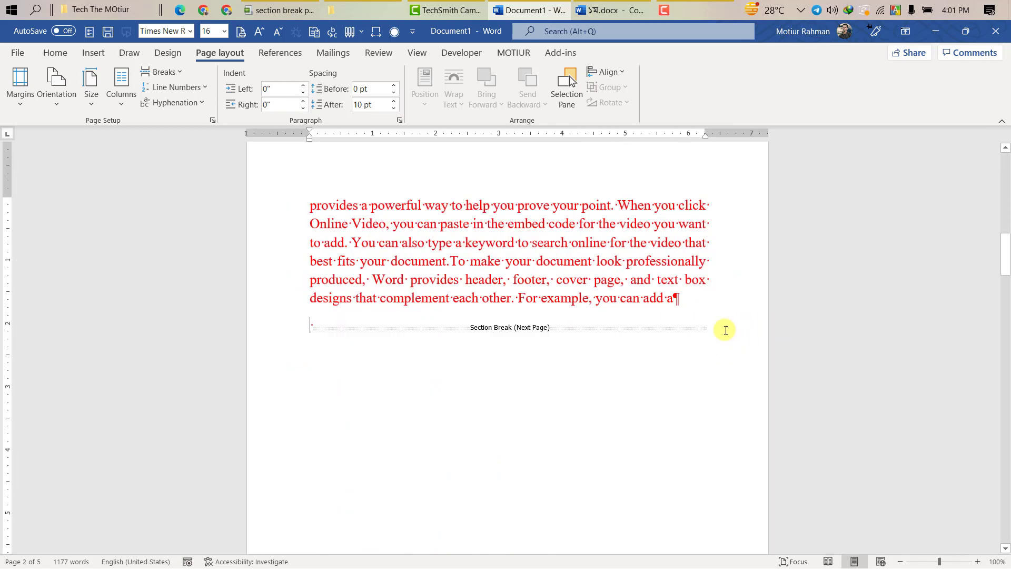
# Examine the black text enclosed by the two Next Page section breaks and check the section labels in the page headers.
pyautogui.keyDown('ctrl'); pyautogui.scroll(-6, 625, 462); pyautogui.keyUp('ctrl')
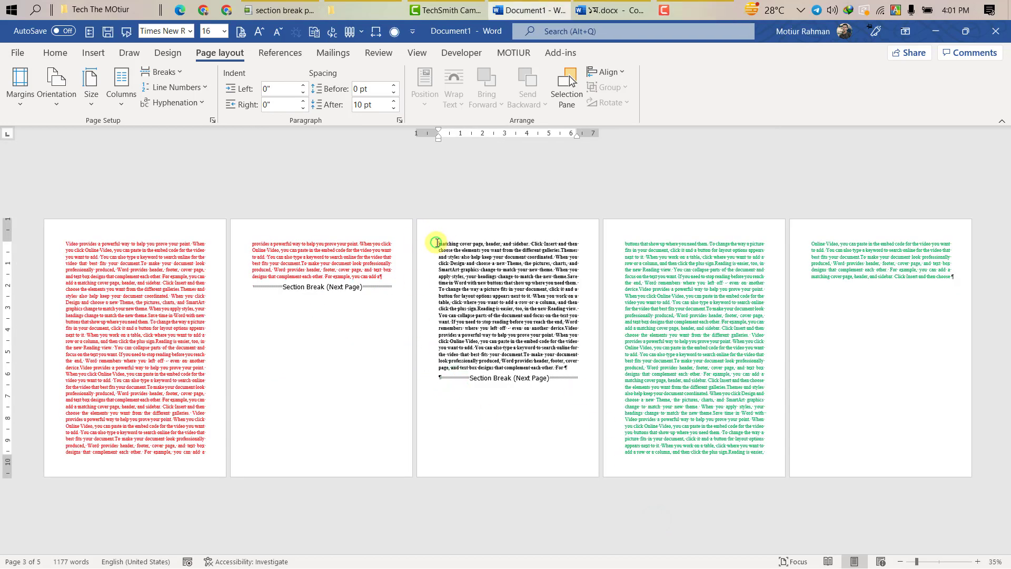
pyautogui.moveTo(437, 243); pyautogui.dragTo(539, 367)
pyautogui.click(519, 340)
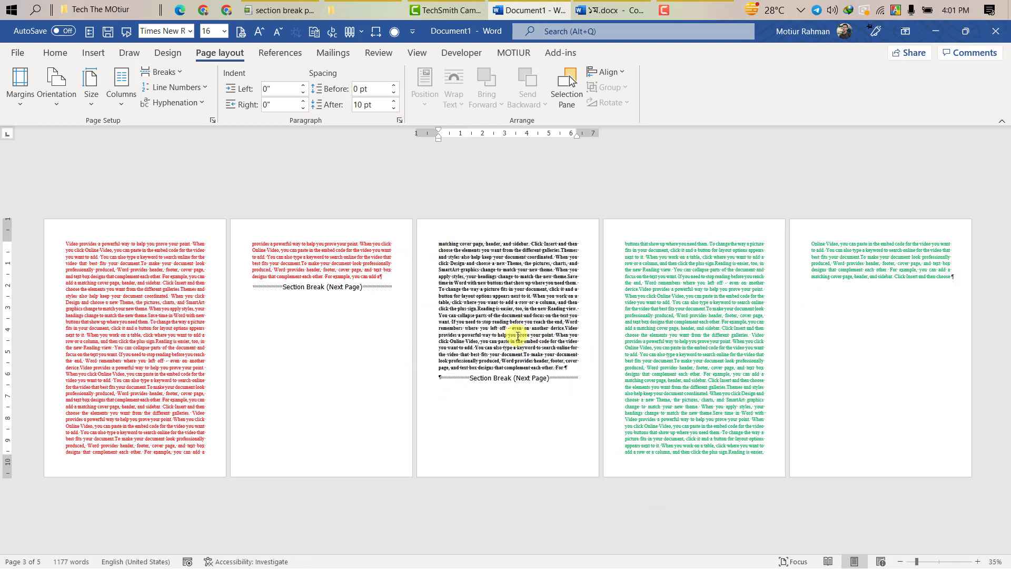
pyautogui.click(443, 242)
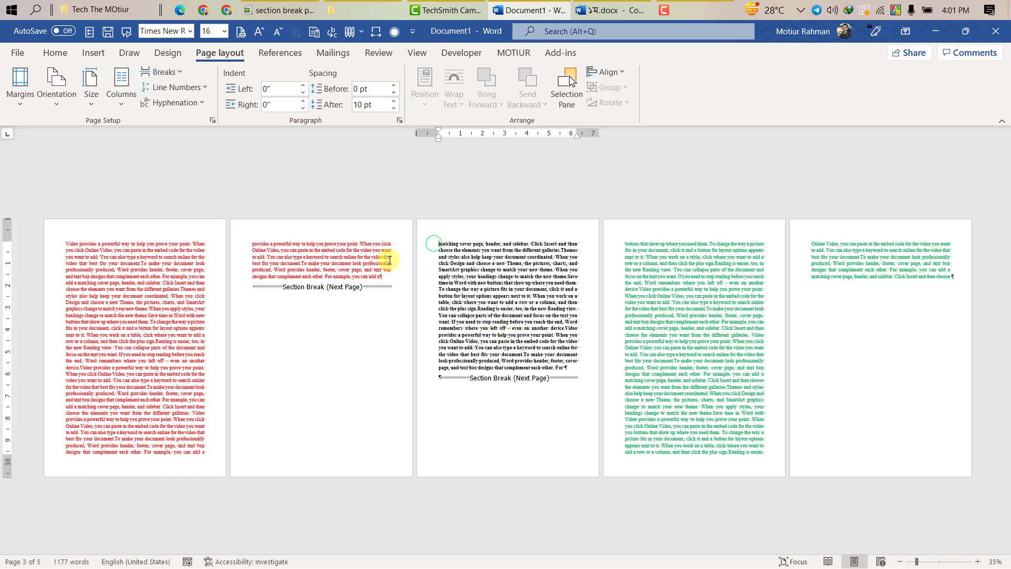
pyautogui.click(238, 289)
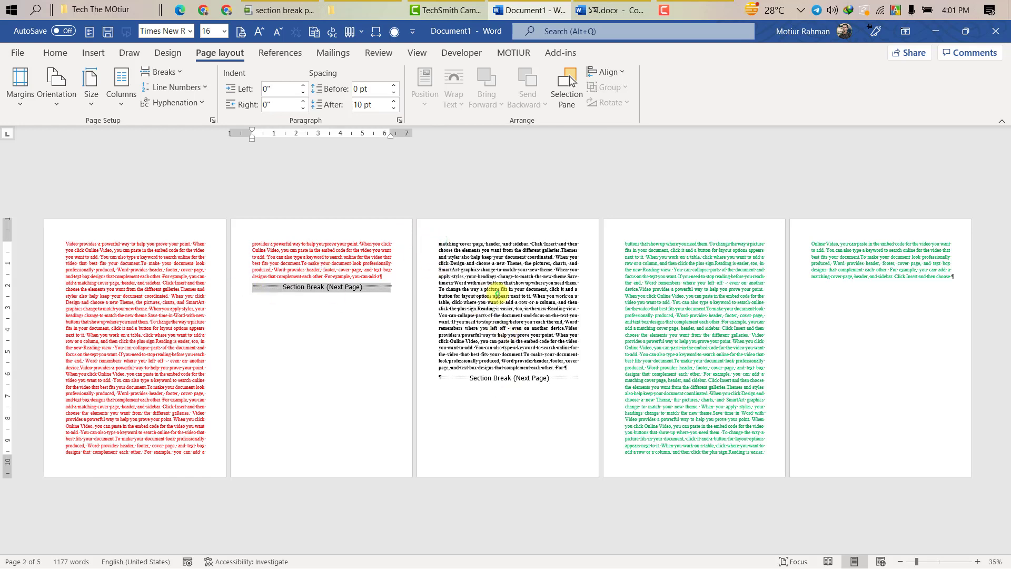
pyautogui.click(450, 239)
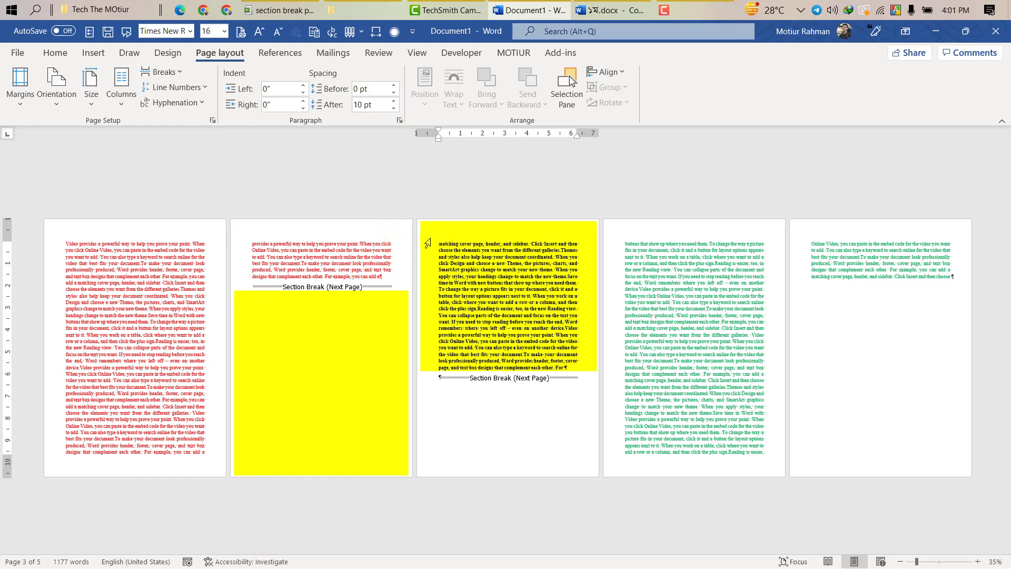
pyautogui.moveTo(439, 242); pyautogui.dragTo(573, 363)
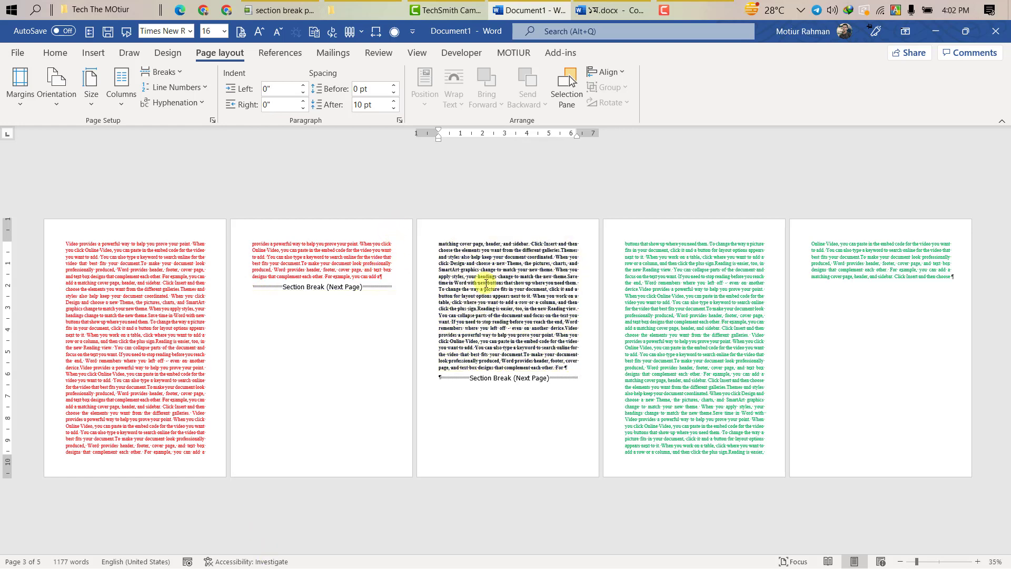
pyautogui.doubleClick(436, 226)
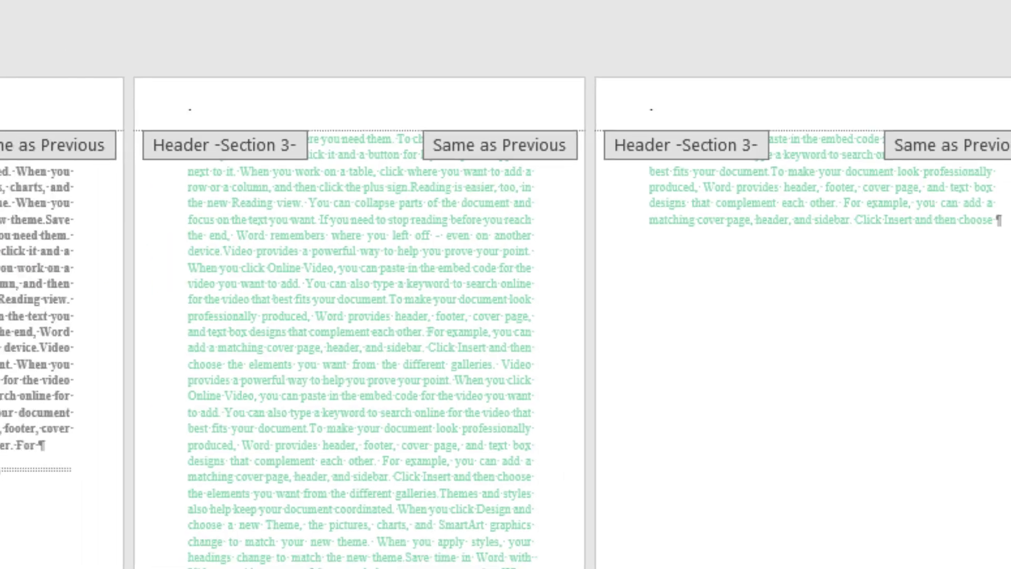
pyautogui.doubleClick(448, 284)
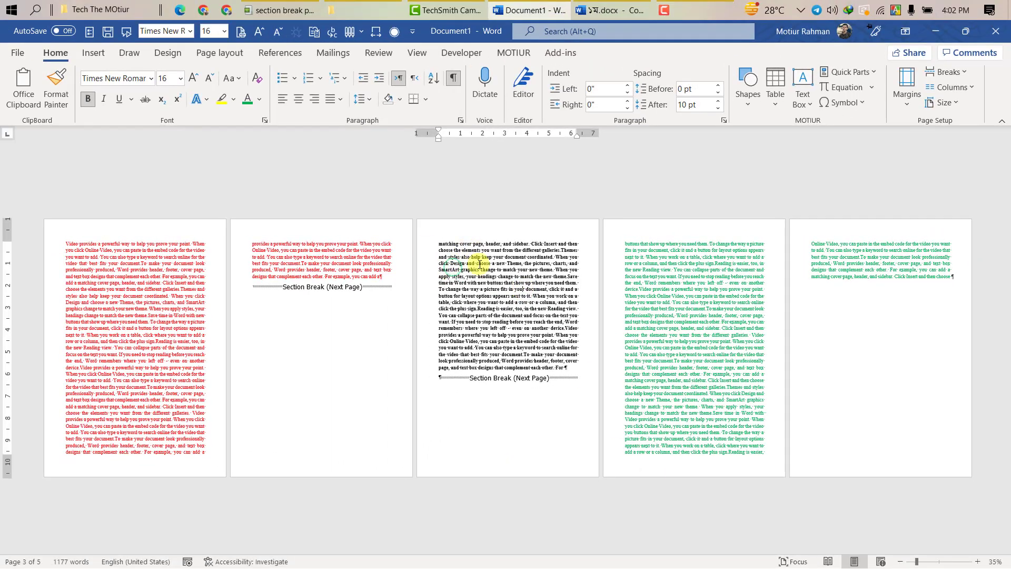
# Increase the top margin of the black text's section to about 1.63 inches and set that section to landscape orientation.
pyautogui.moveTo(7, 241); pyautogui.dragTo(25, 253)
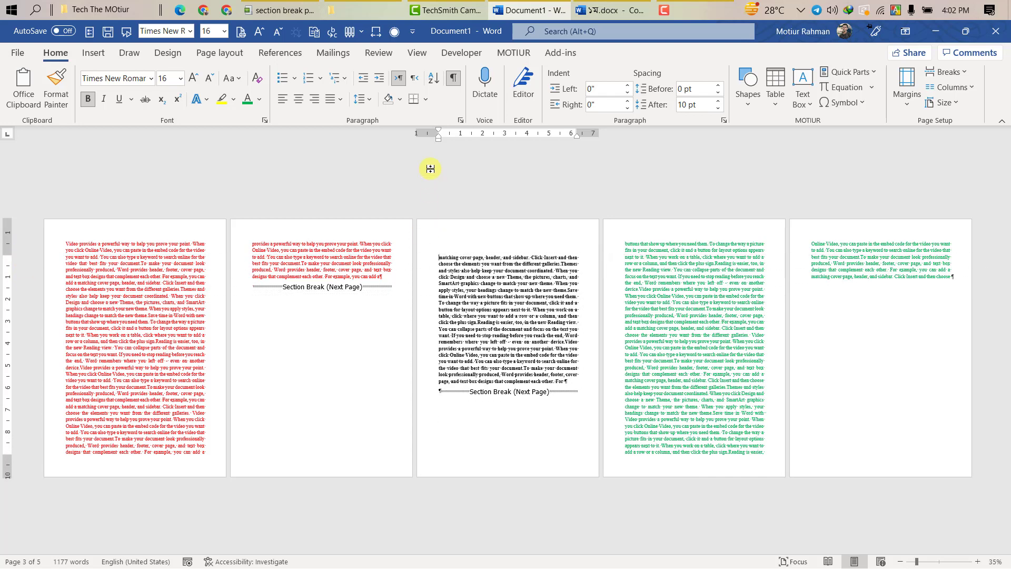
pyautogui.doubleClick(431, 137)
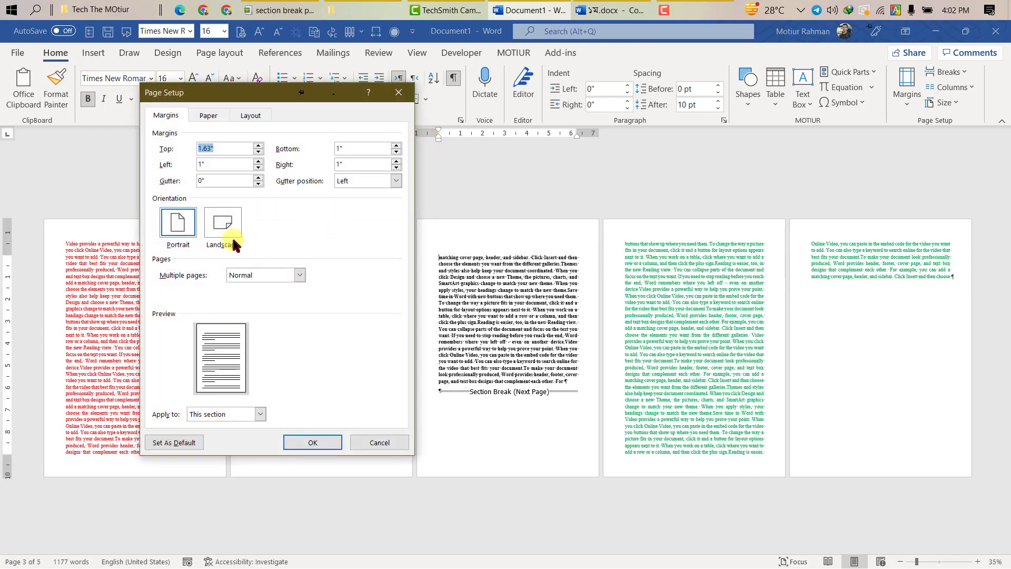
pyautogui.click(224, 222)
pyautogui.click(310, 443)
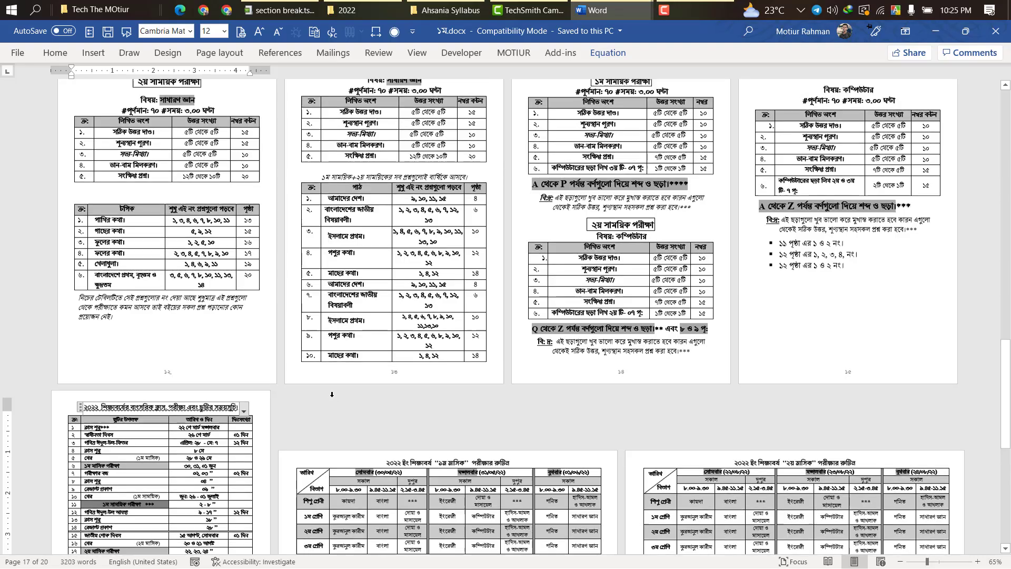
# Examine how portrait and landscape pages are combined around pages 12 to 18 of the Bangla document.
pyautogui.scroll(4, 366, 170)
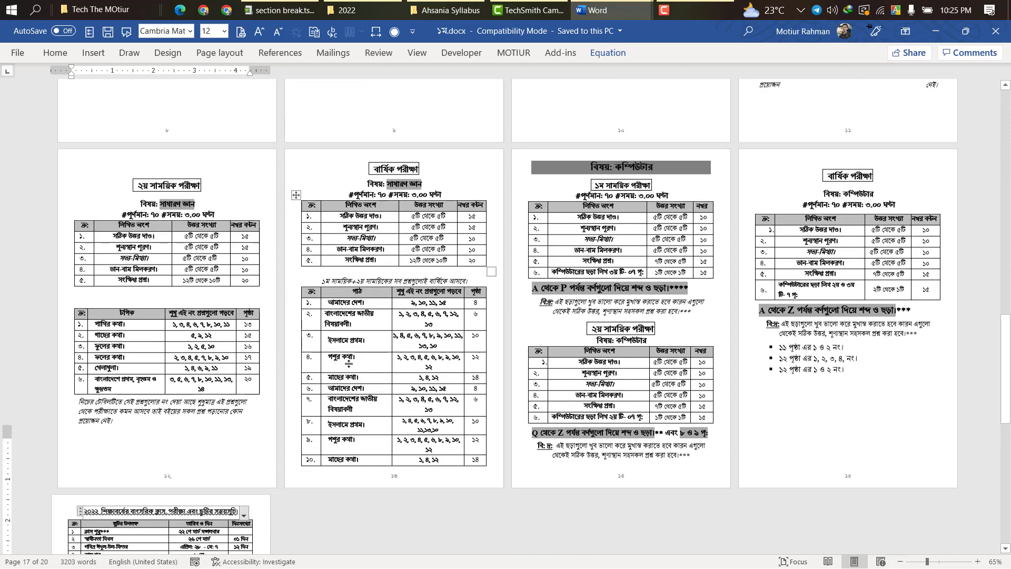
pyautogui.scroll(-5, 372, 411)
pyautogui.scroll(-2, 188, 428)
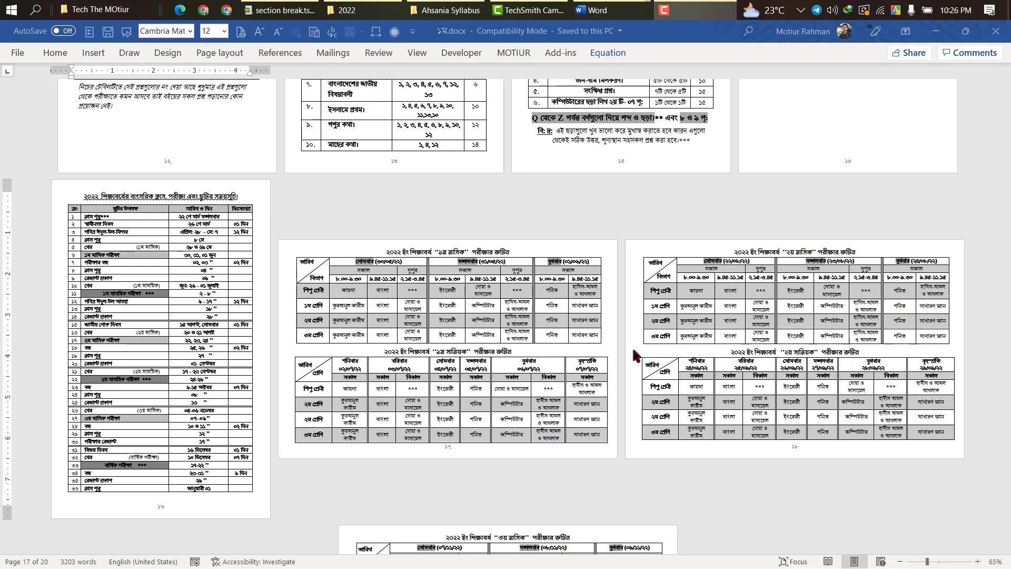
pyautogui.scroll(1, 563, 373)
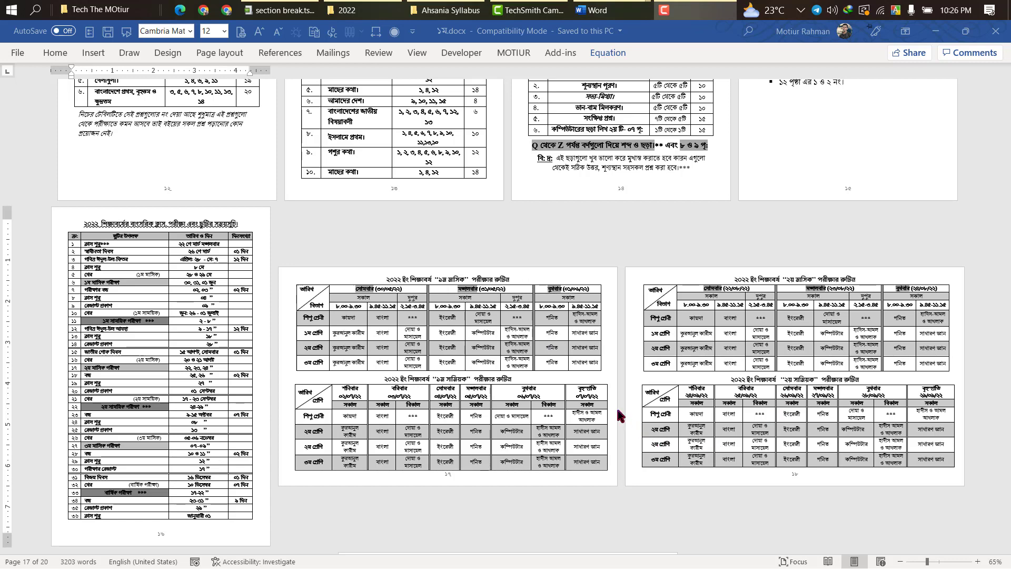
pyautogui.keyDown('ctrl'); pyautogui.scroll(-5, 447, 361); pyautogui.keyUp('ctrl')
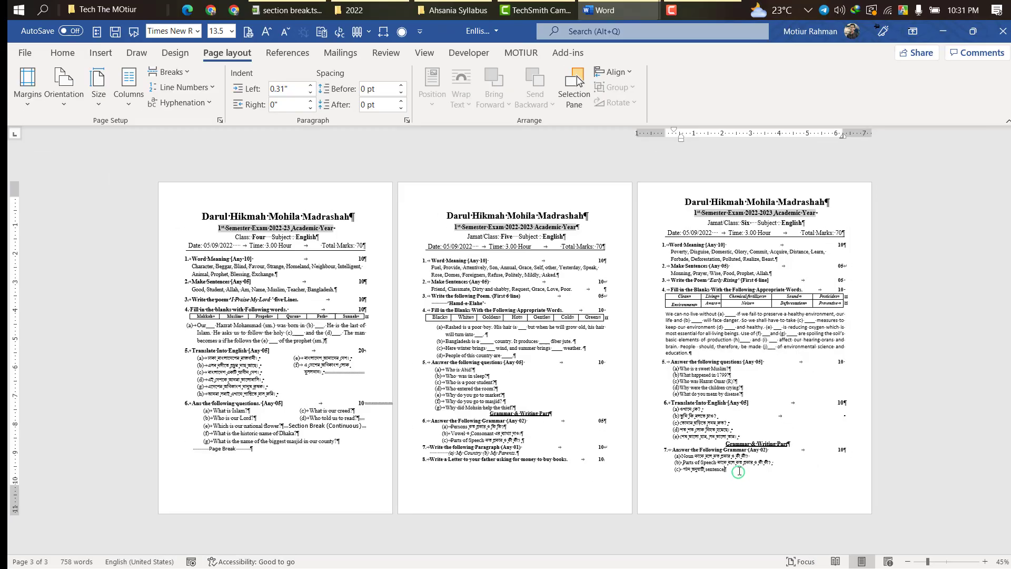
# Compare the landscape class routine document with the three portrait pages of the English exam paper.
pyautogui.moveTo(595, 10)
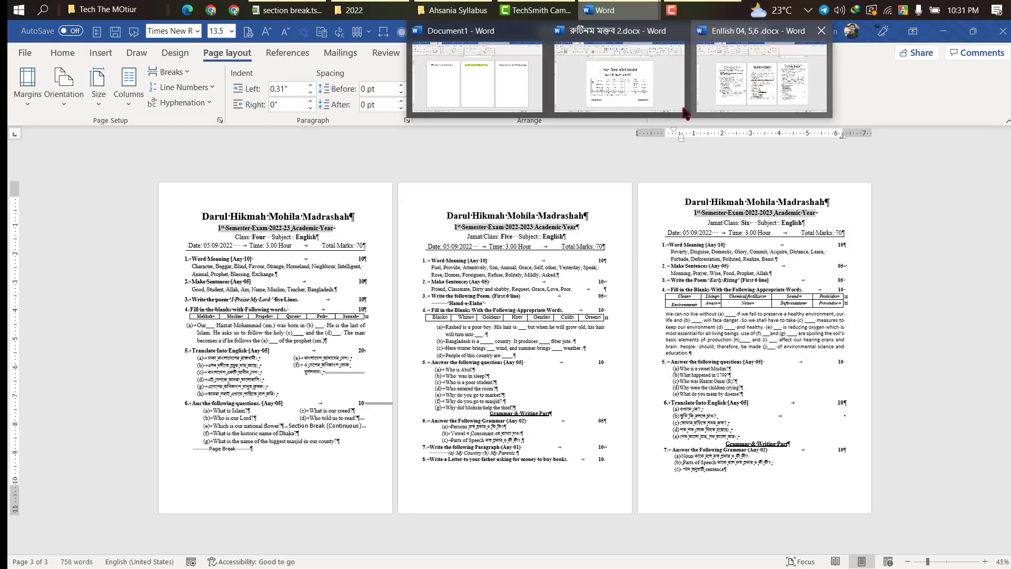
pyautogui.click(597, 89)
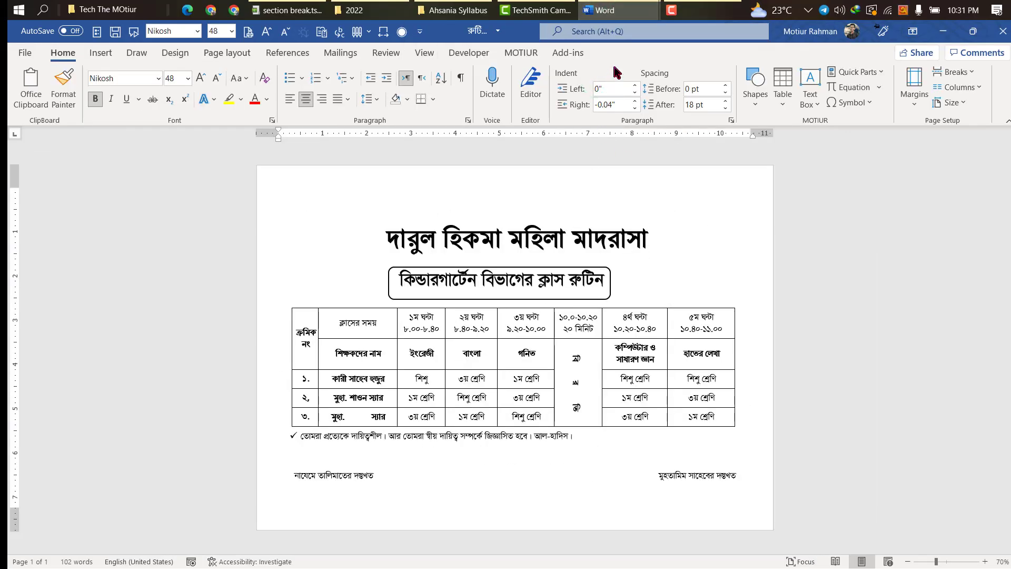
pyautogui.moveTo(600, 4)
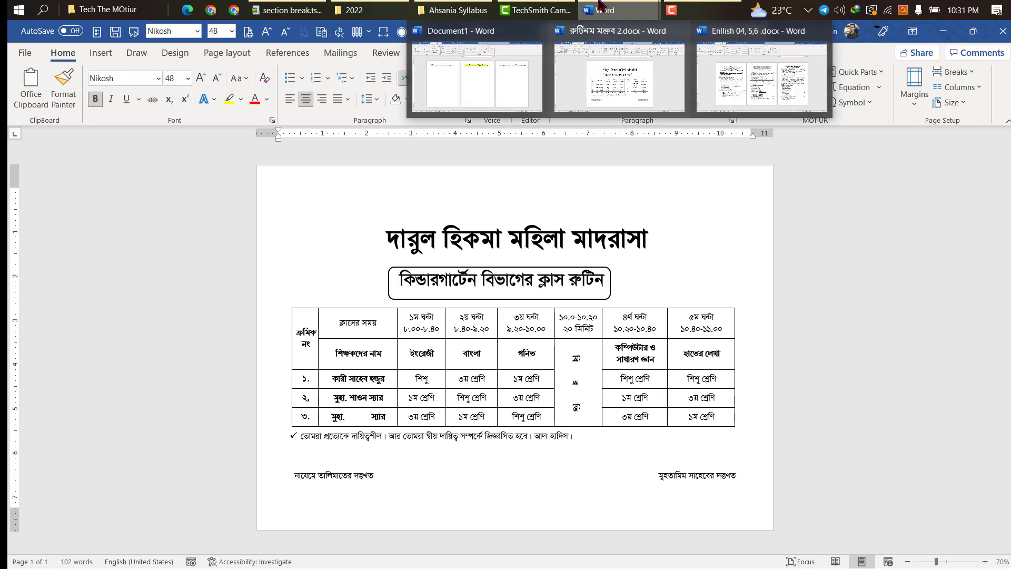
pyautogui.click(753, 90)
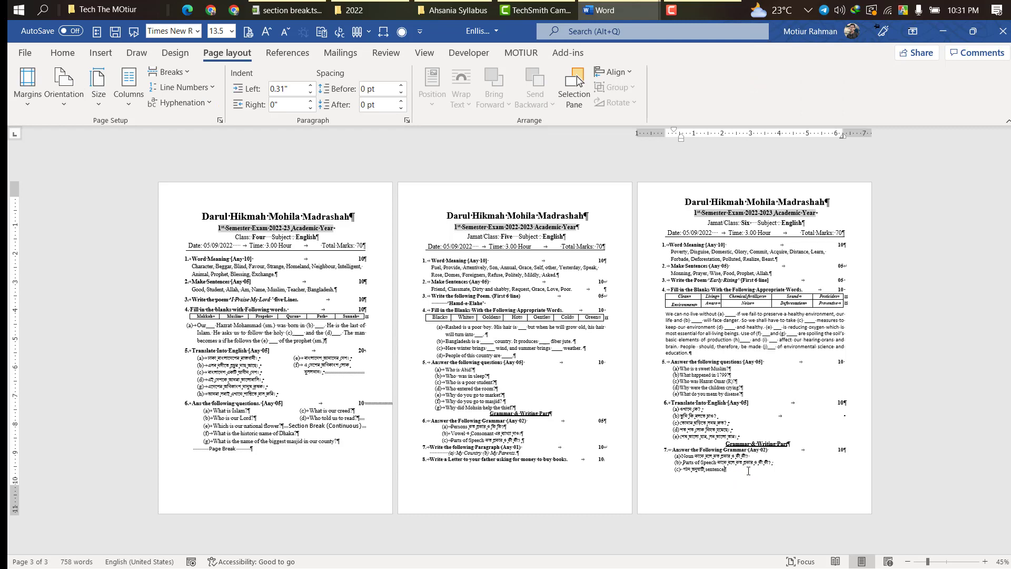
pyautogui.keyDown('ctrl'); pyautogui.scroll(1, 738, 473); pyautogui.keyUp('ctrl')
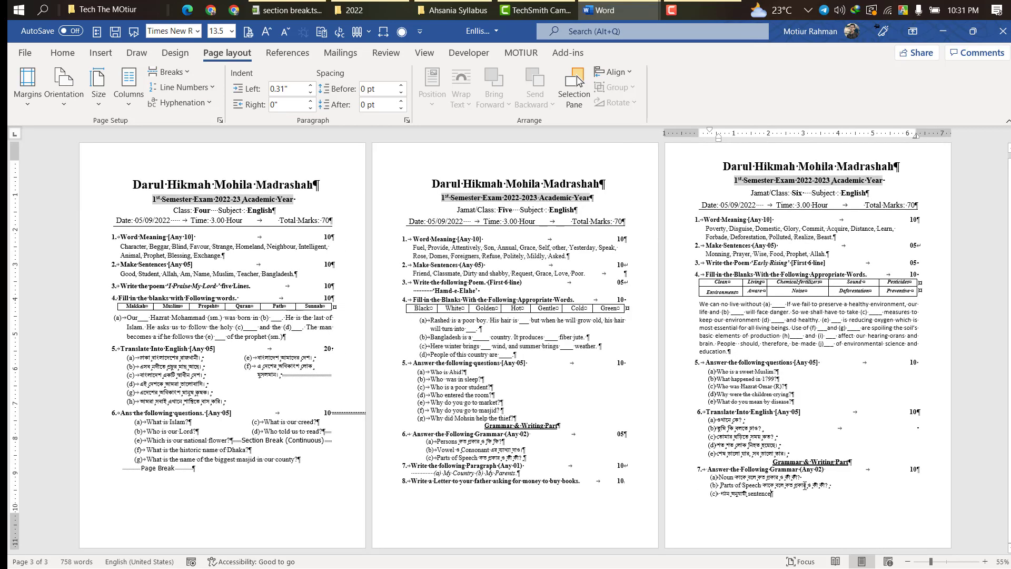
pyautogui.moveTo(620, 10)
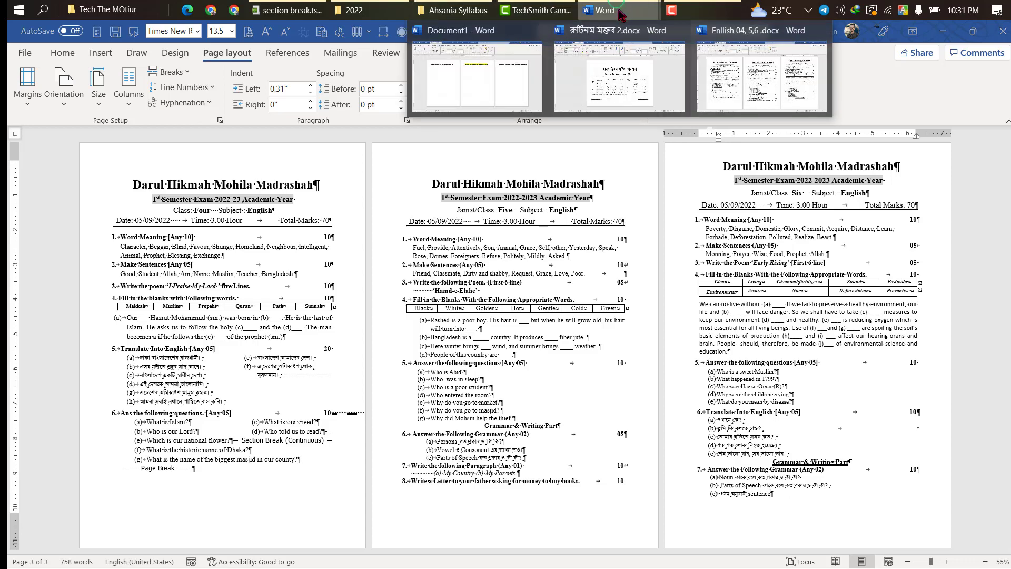
pyautogui.click(620, 90)
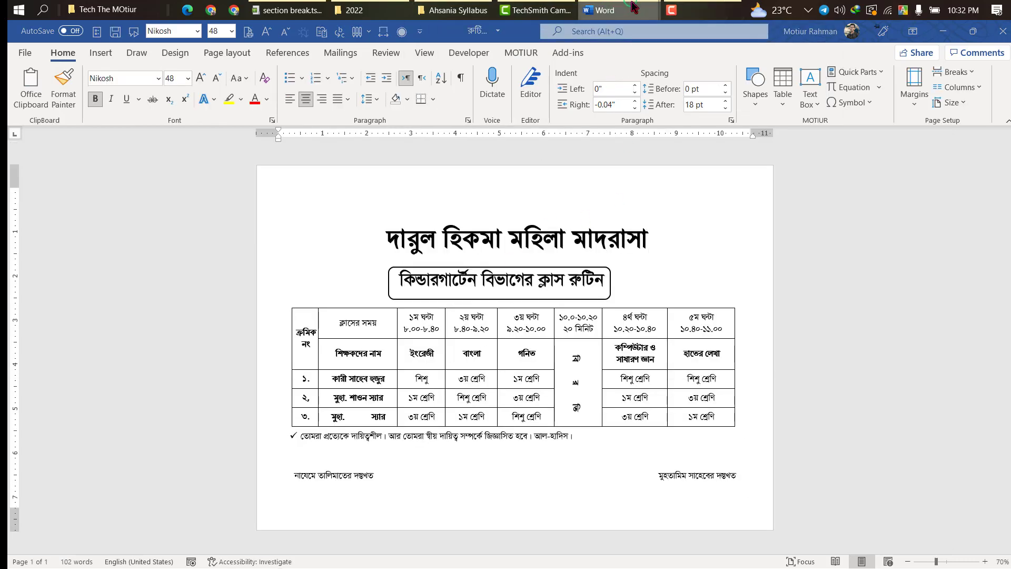
pyautogui.click(736, 80)
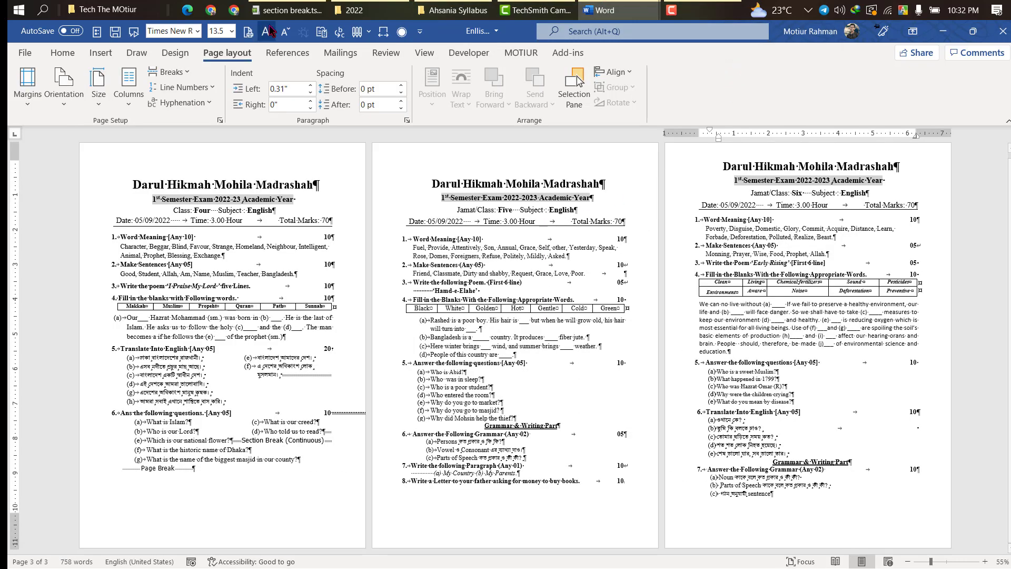
# Insert a page break after the last line of the exam paper's third page and remove the list number from the new page.
pyautogui.click(167, 72)
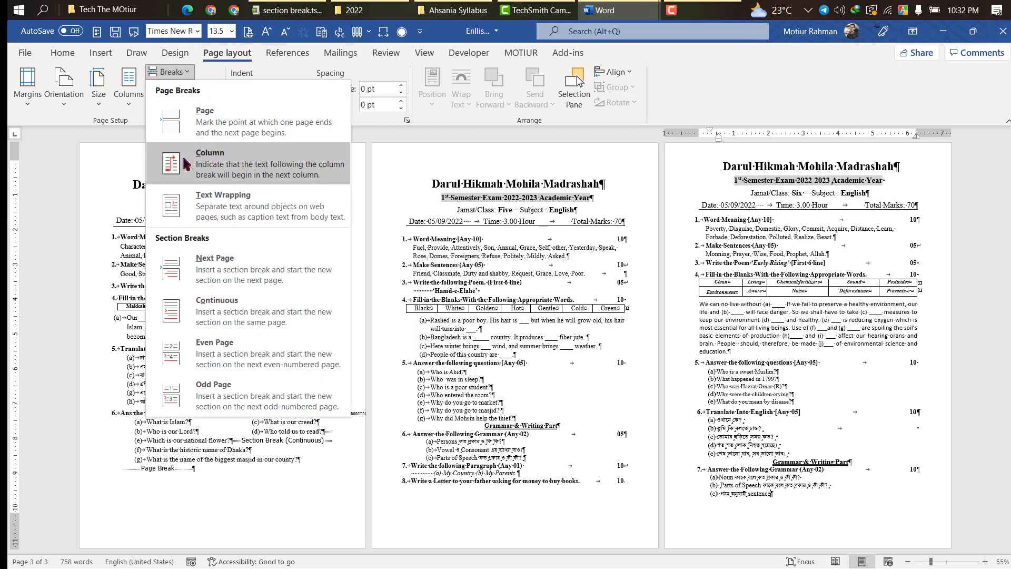
pyautogui.click(200, 107)
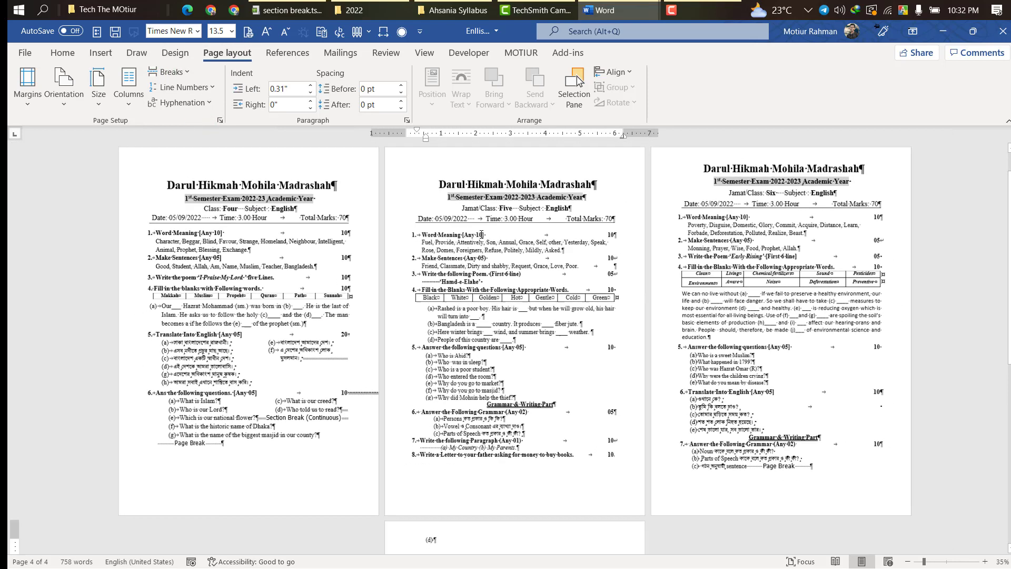
pyautogui.scroll(-2, 462, 258)
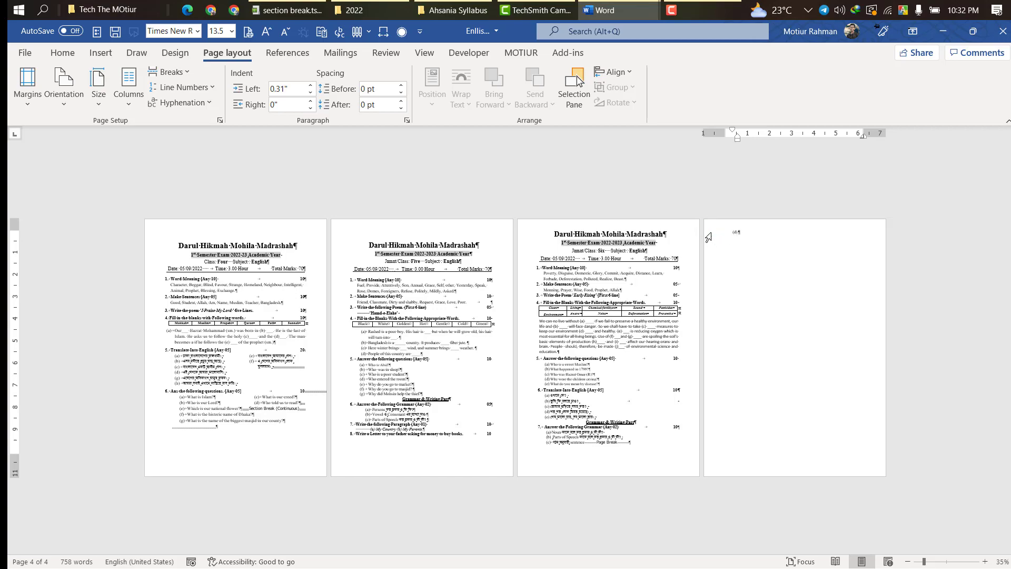
pyautogui.press('BackSpace')
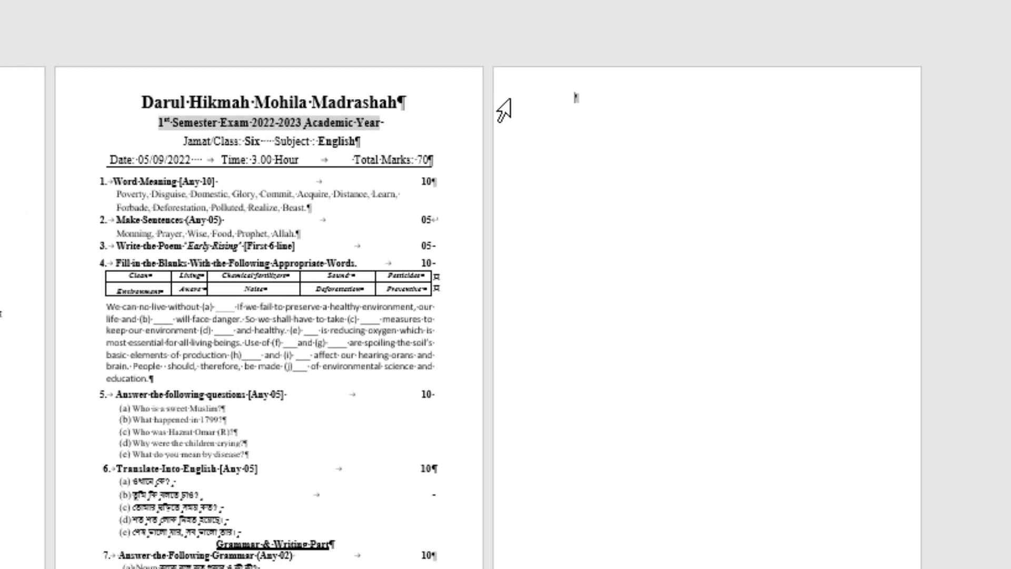
# Try a continuous section break on the empty fourth page, and undo both it and the preceding page break.
pyautogui.click(564, 101)
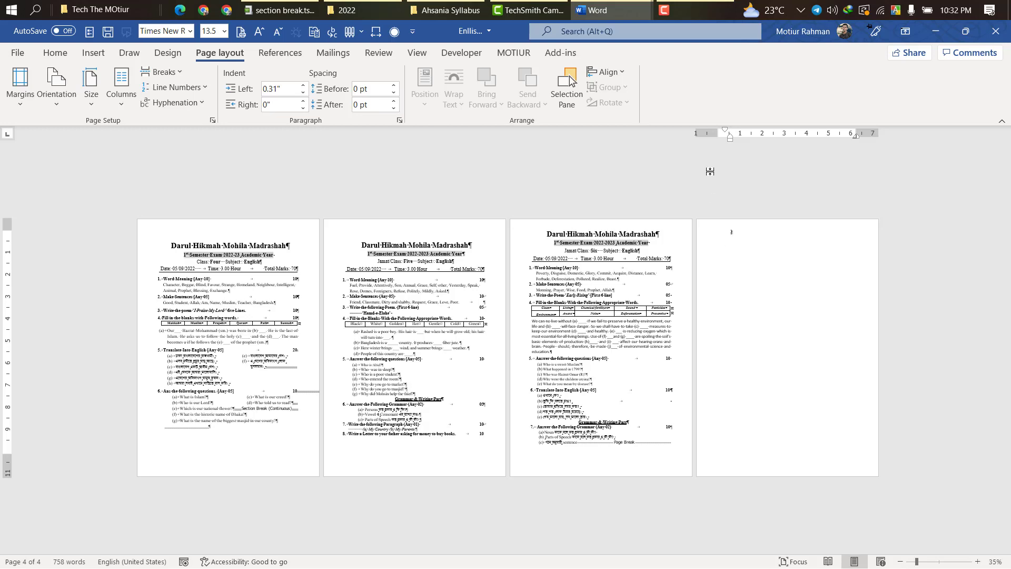
pyautogui.click(161, 72)
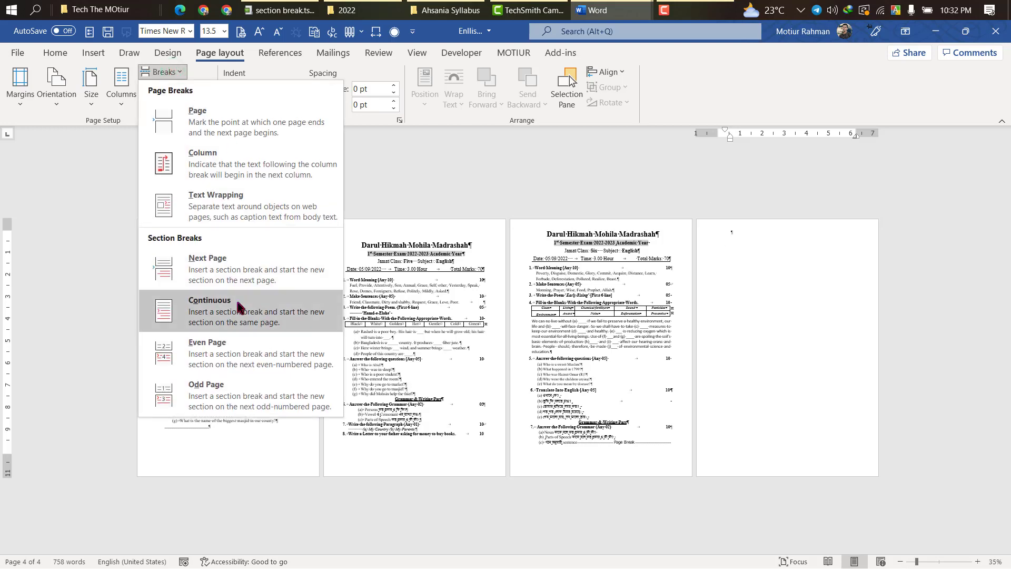
pyautogui.click(219, 305)
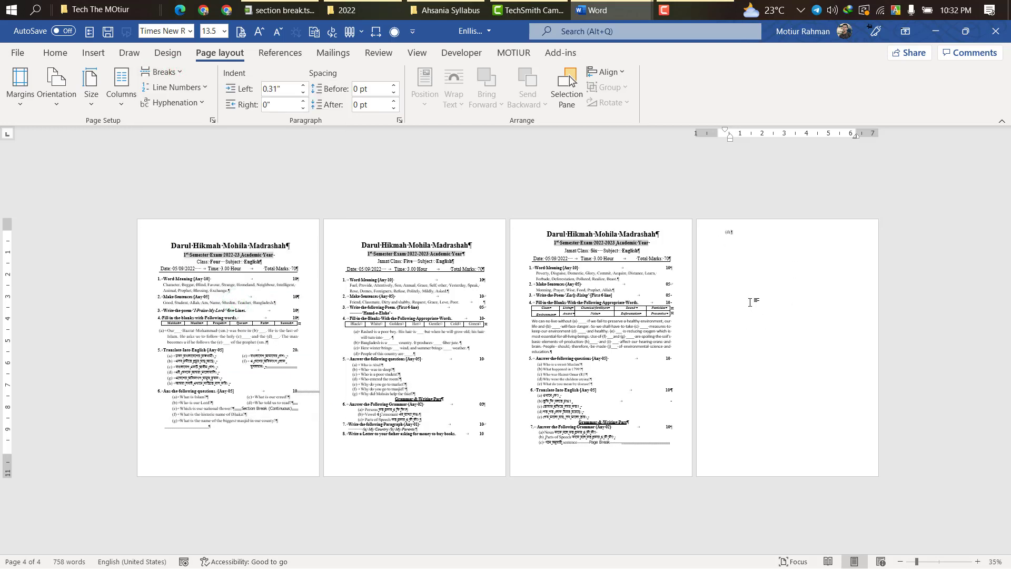
pyautogui.hotkey('ctrl', 'z')
# Insert a Next Page section break after the exam paper's last line and remove the list number from the new fourth page.
pyautogui.click(160, 72)
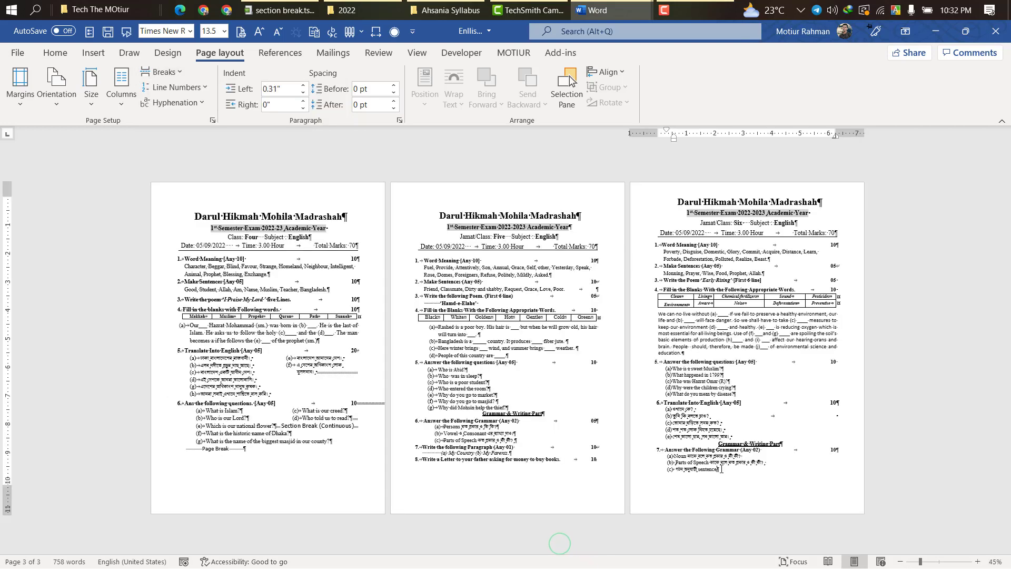
pyautogui.click(162, 72)
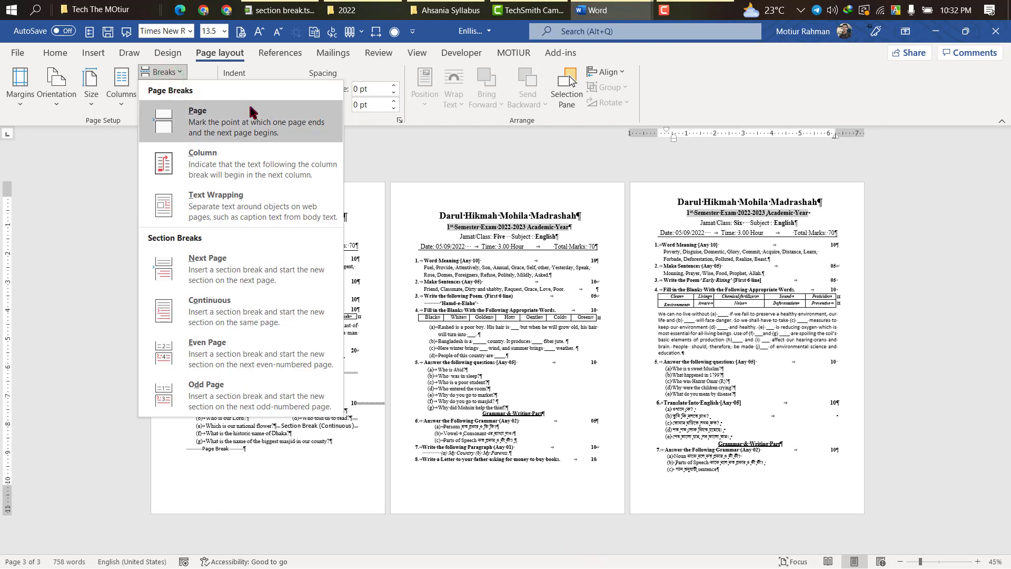
pyautogui.click(211, 278)
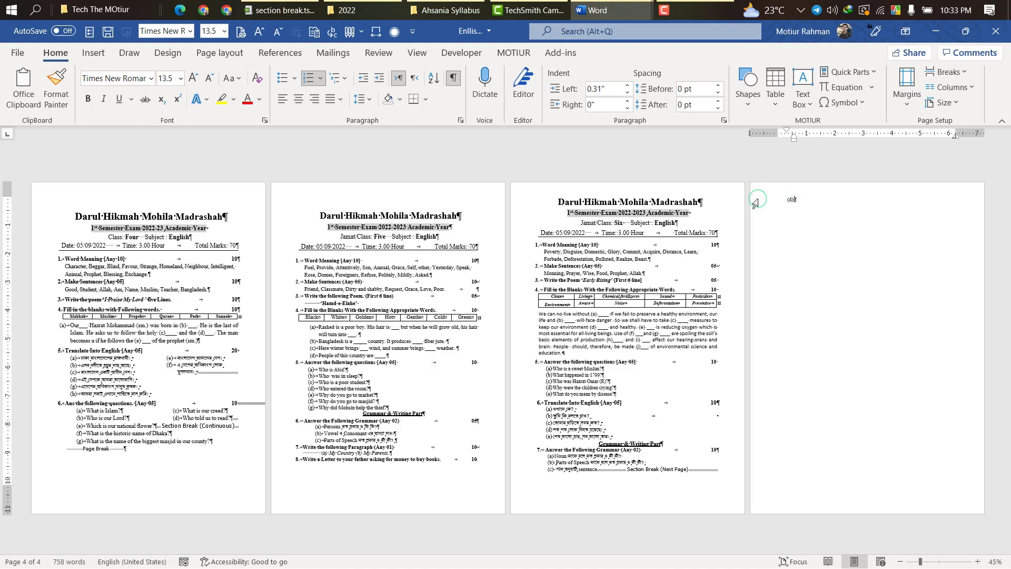
pyautogui.press('BackSpace')
pyautogui.scroll(-1, 744, 232)
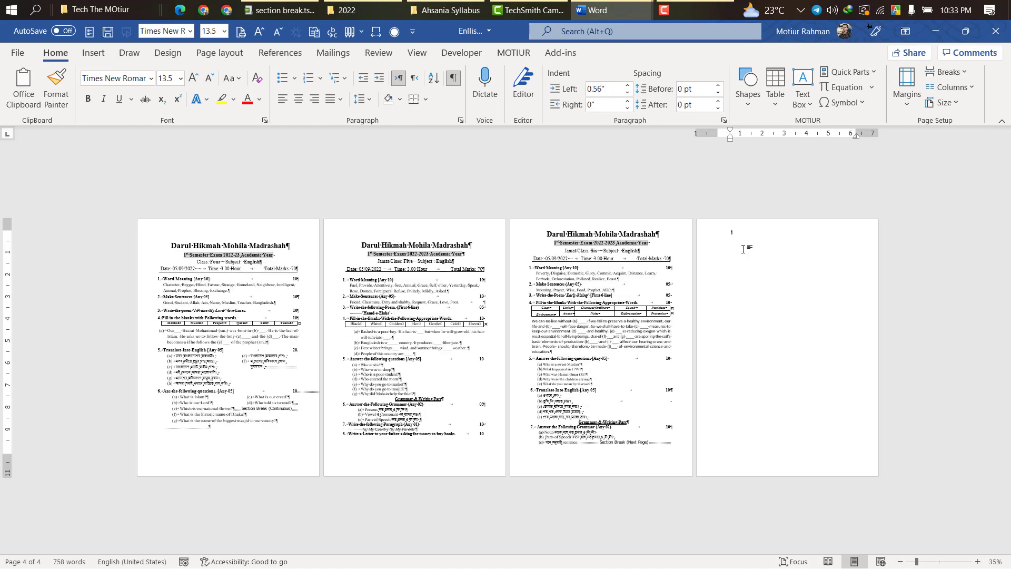
# Set the new fourth page's section to landscape orientation in Page Setup.
pyautogui.doubleClick(712, 135)
pyautogui.click(224, 220)
pyautogui.click(313, 442)
# Copy the whole class routine from the routine document and paste it onto the exam paper's landscape fourth page.
pyautogui.click(621, 26)
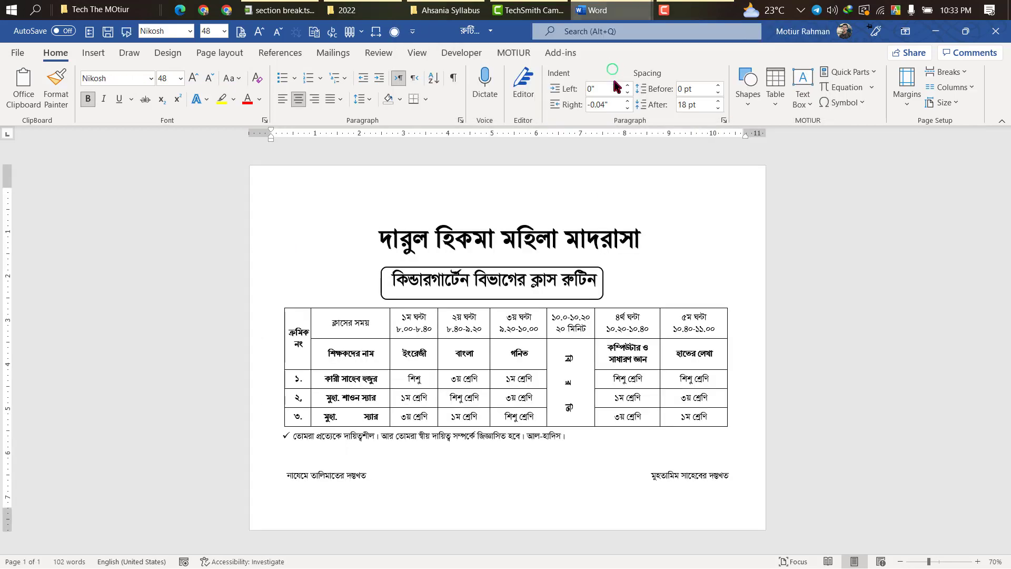
pyautogui.moveTo(350, 228); pyautogui.dragTo(740, 485)
pyautogui.hotkey('ctrl', 'c')
pyautogui.hotkey('alt', 'Tab')
pyautogui.hotkey('ctrl', 'v')
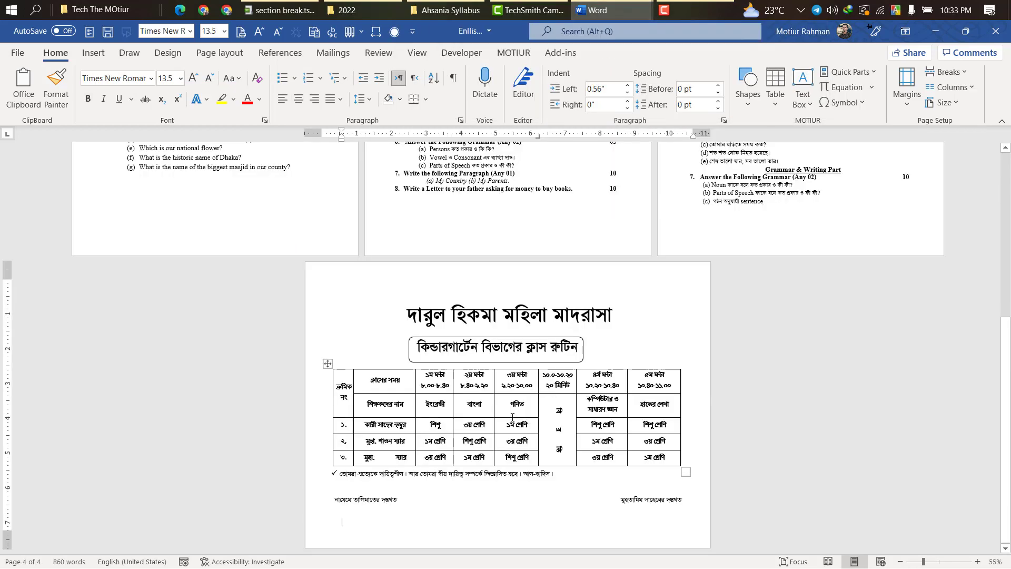
pyautogui.scroll(-2, 512, 417)
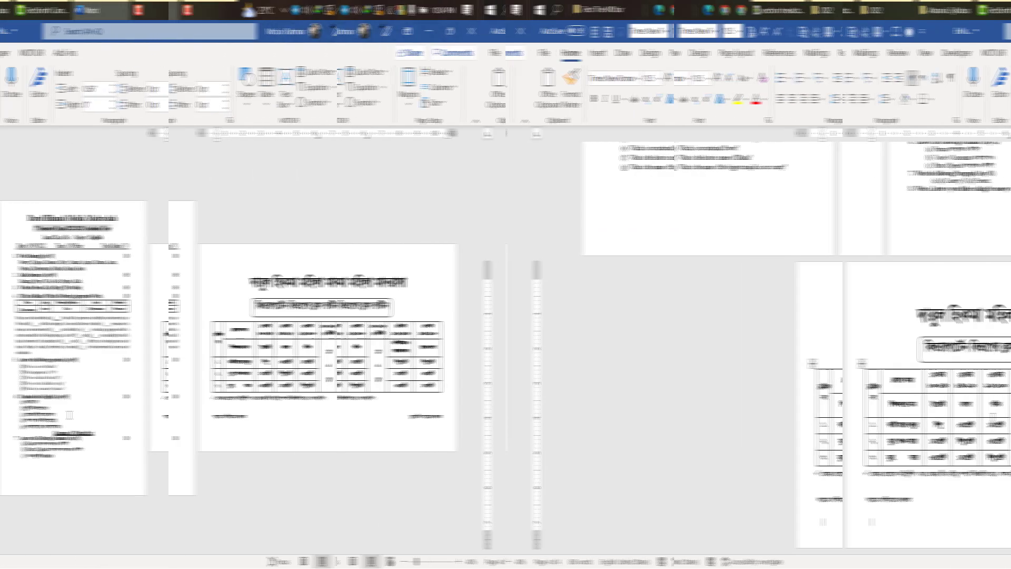